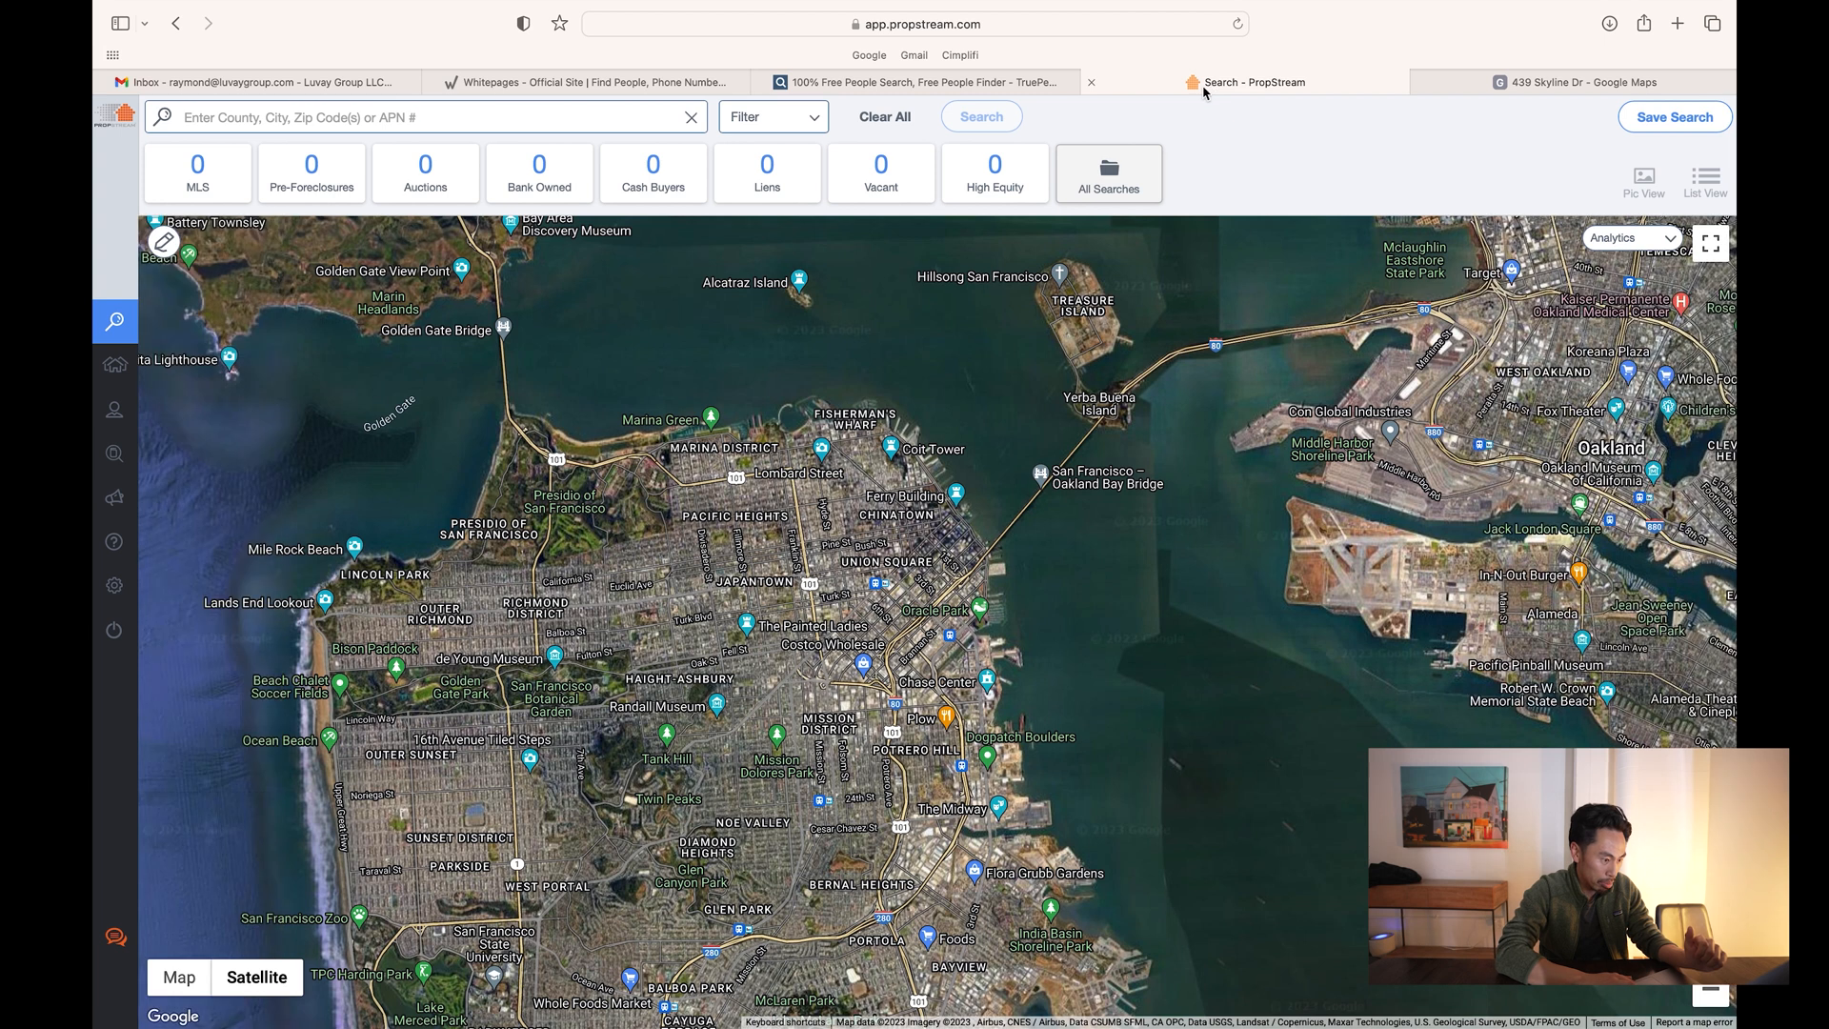
click(577, 119)
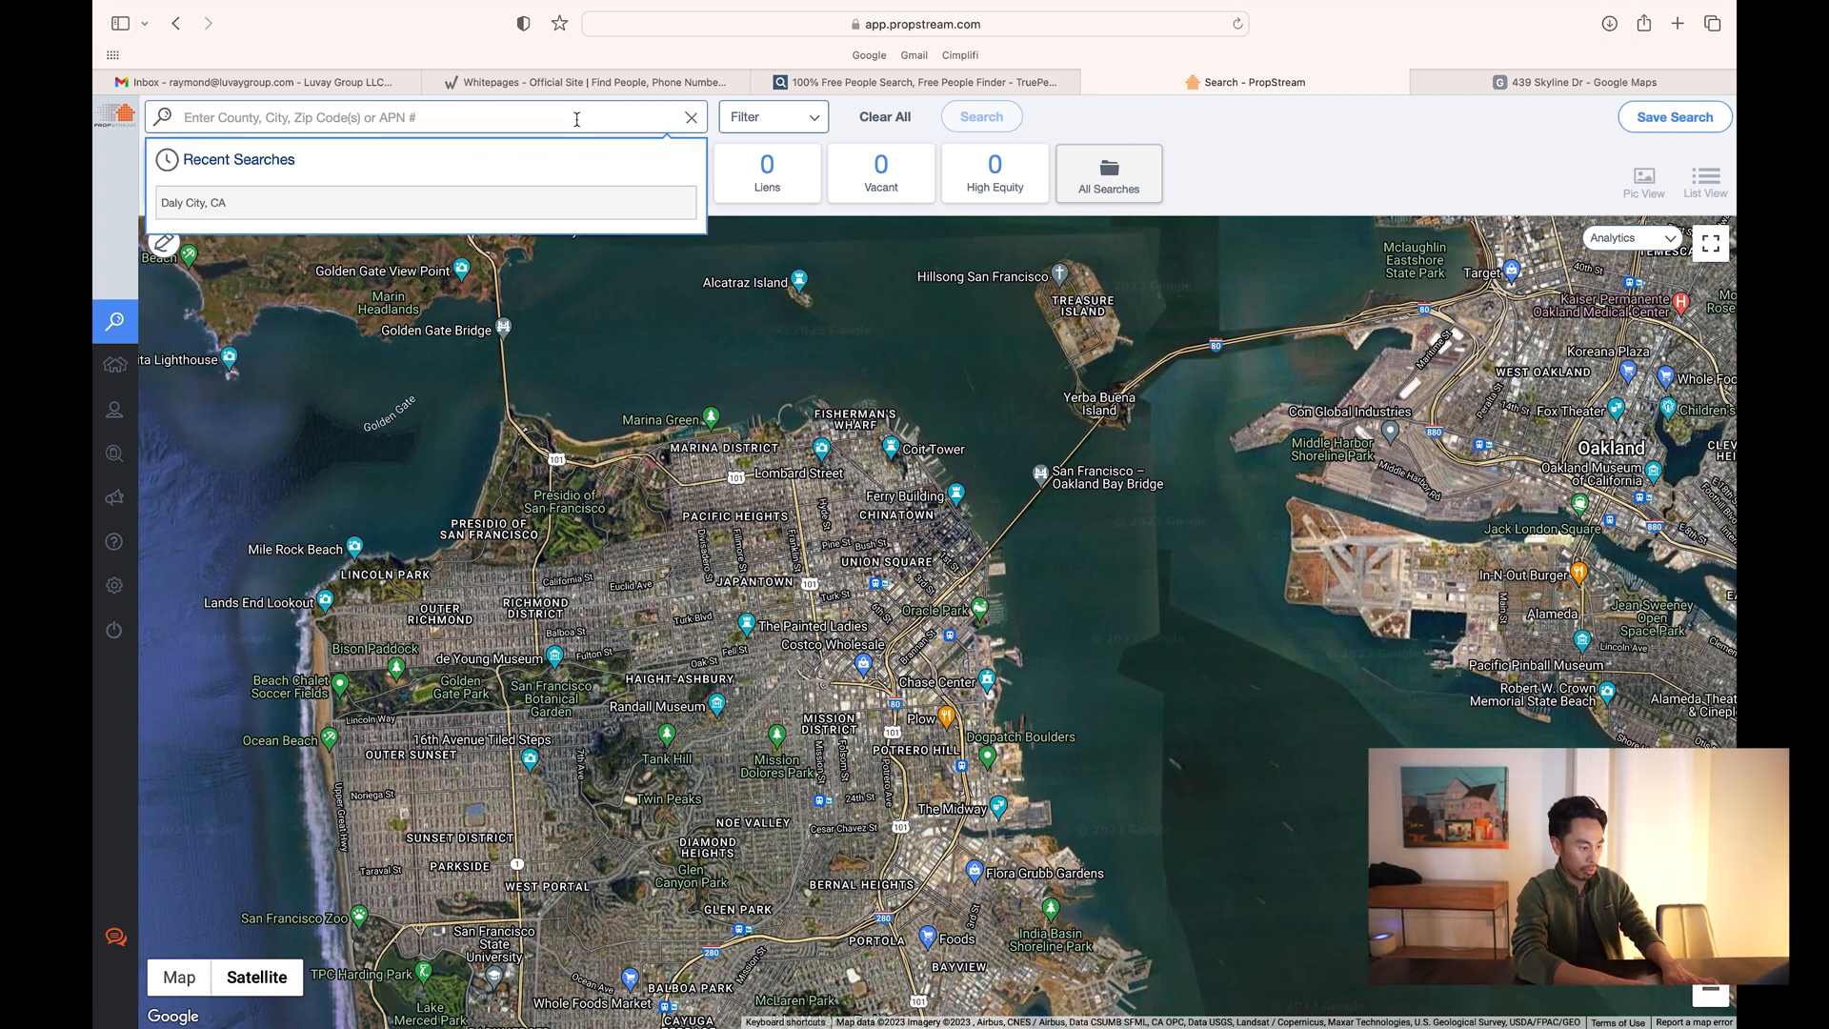
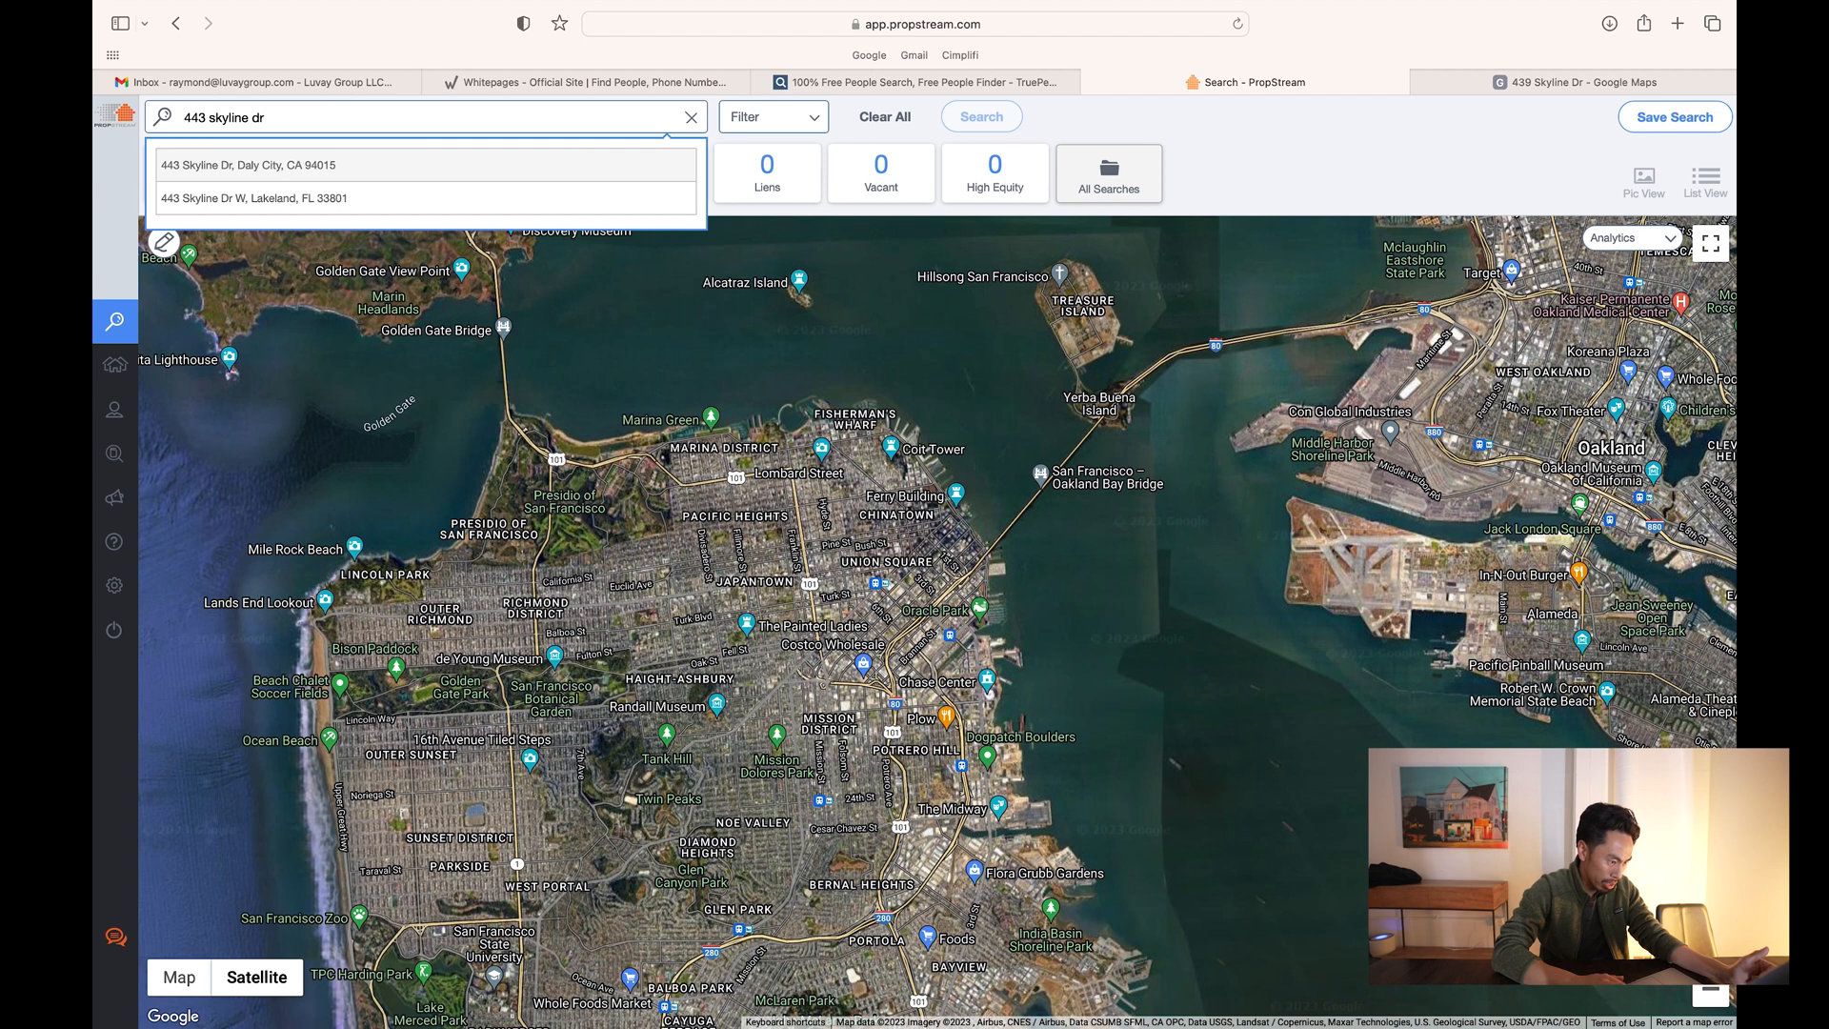
click(319, 167)
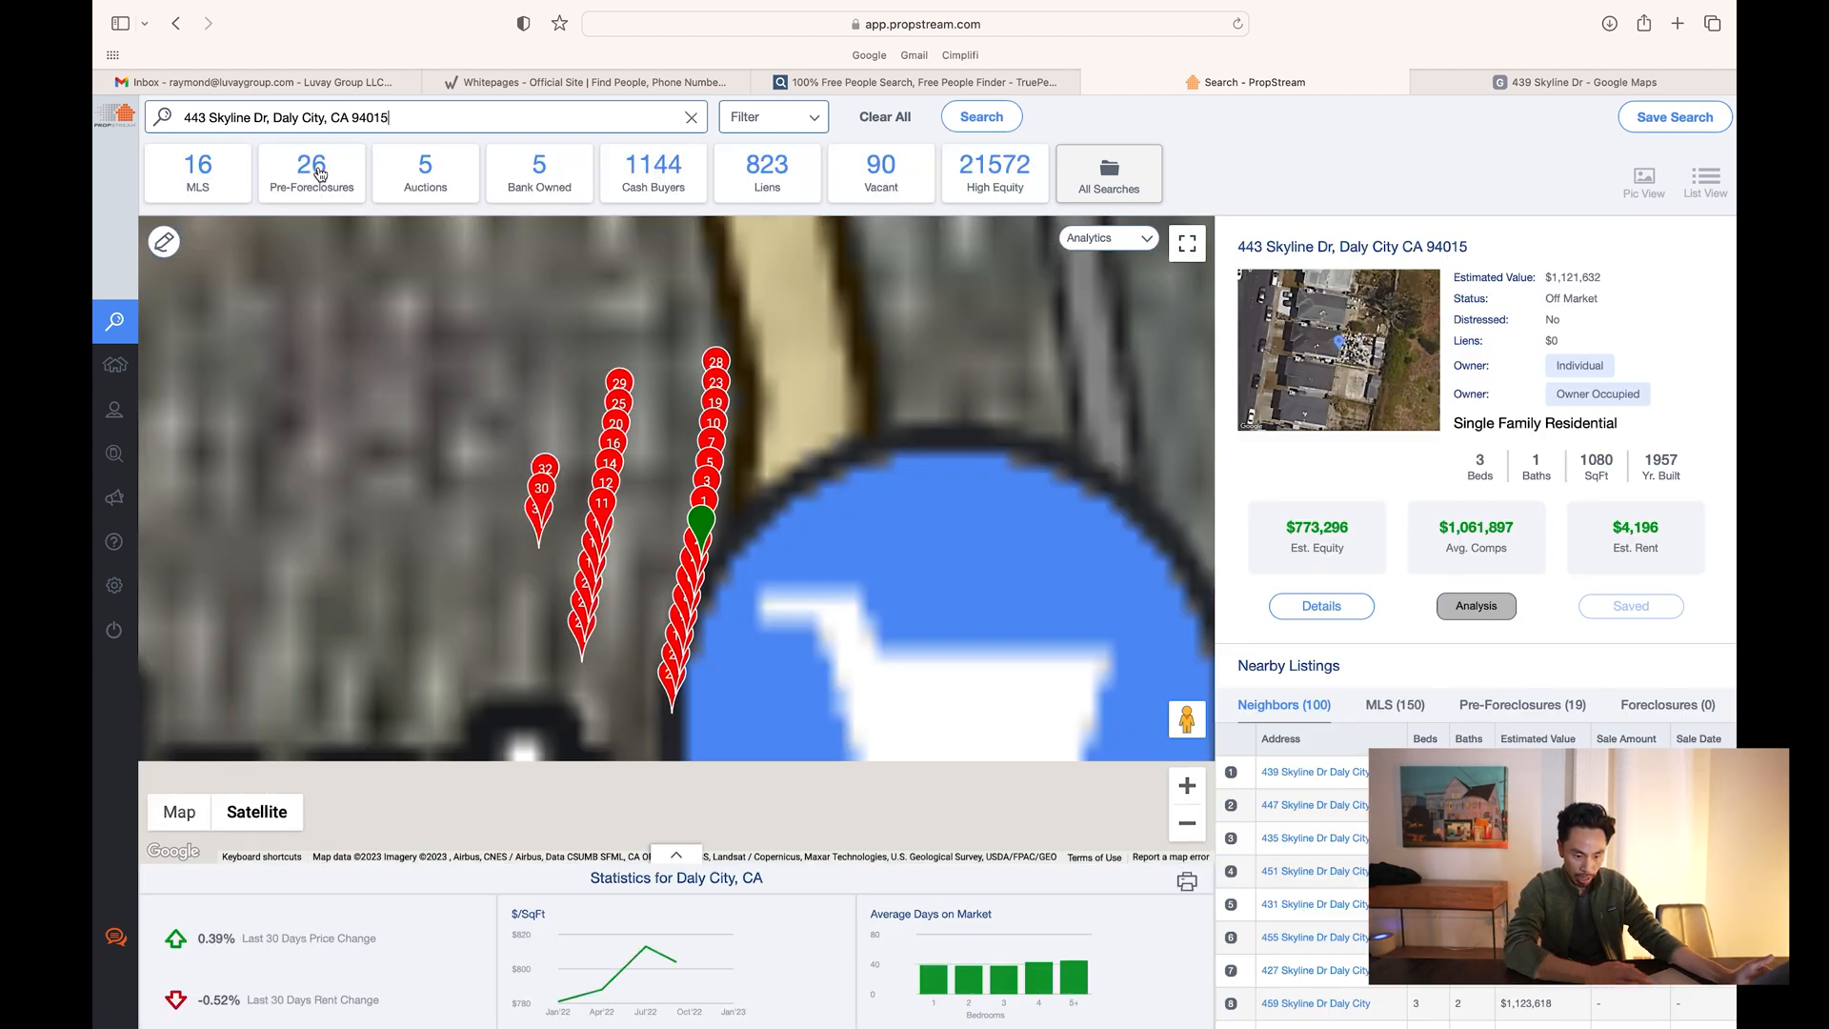
click(319, 172)
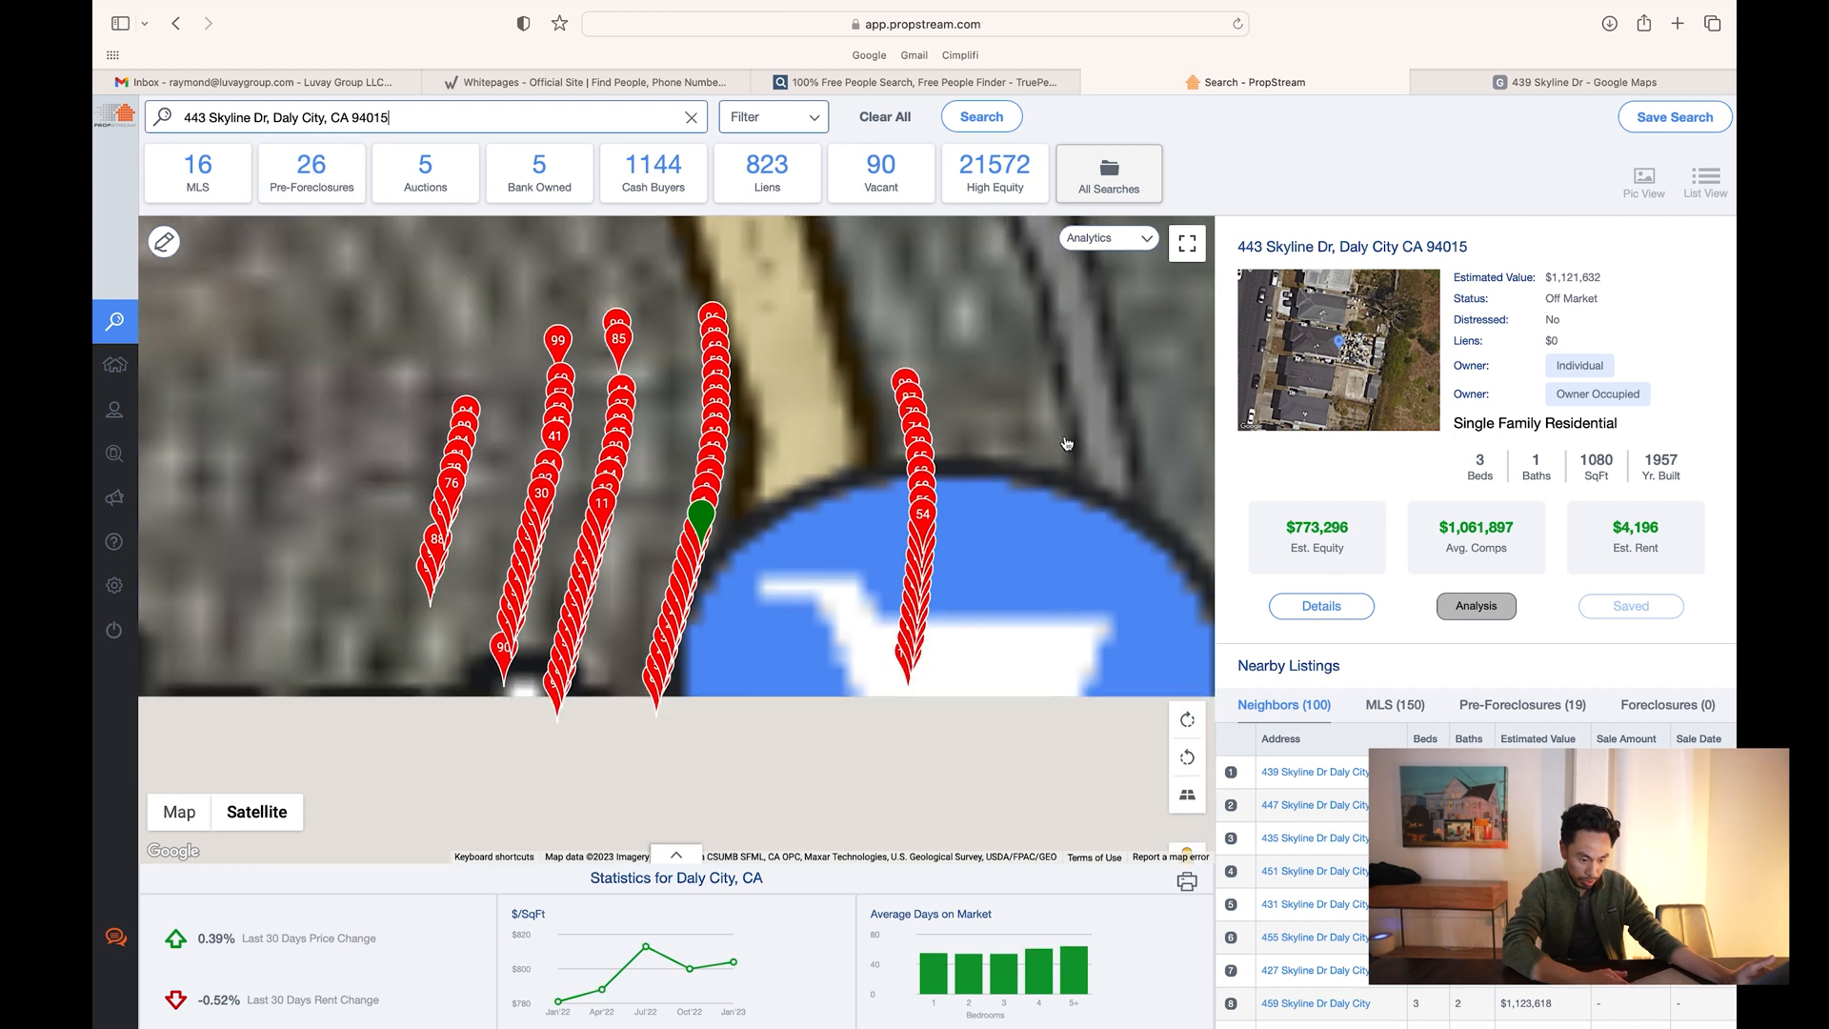
click(1321, 607)
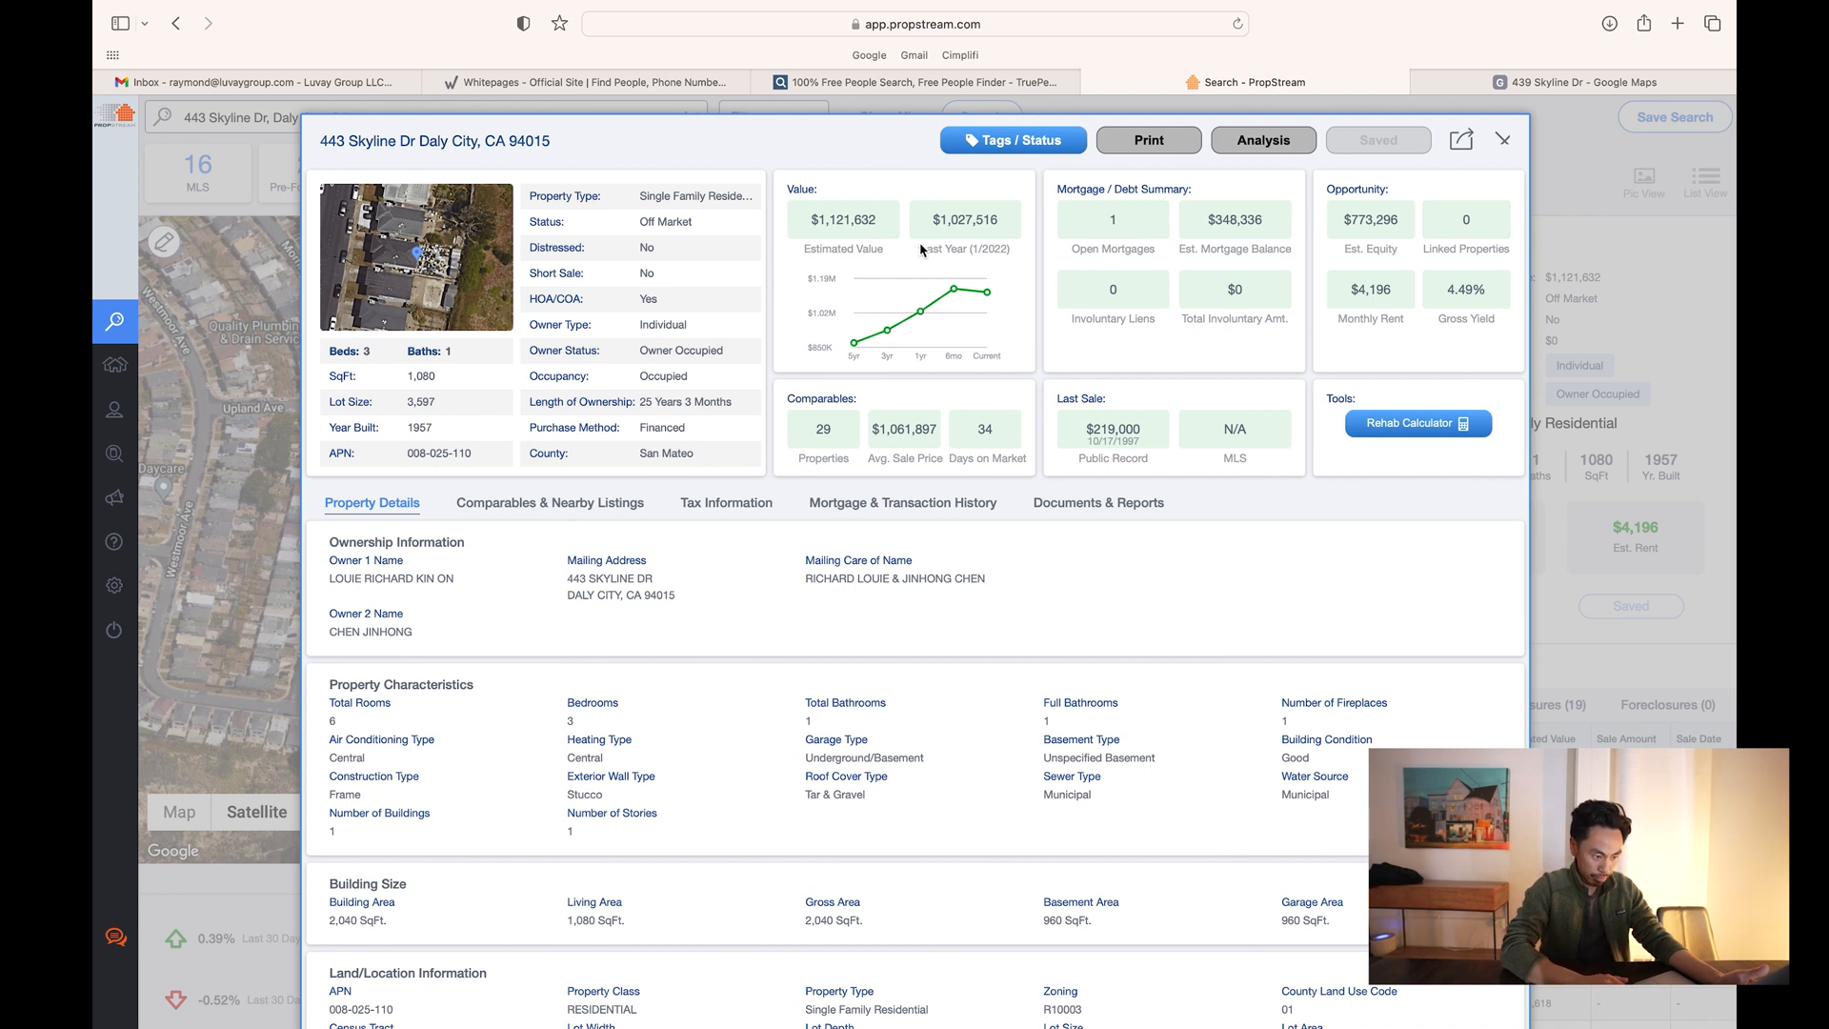
click(656, 83)
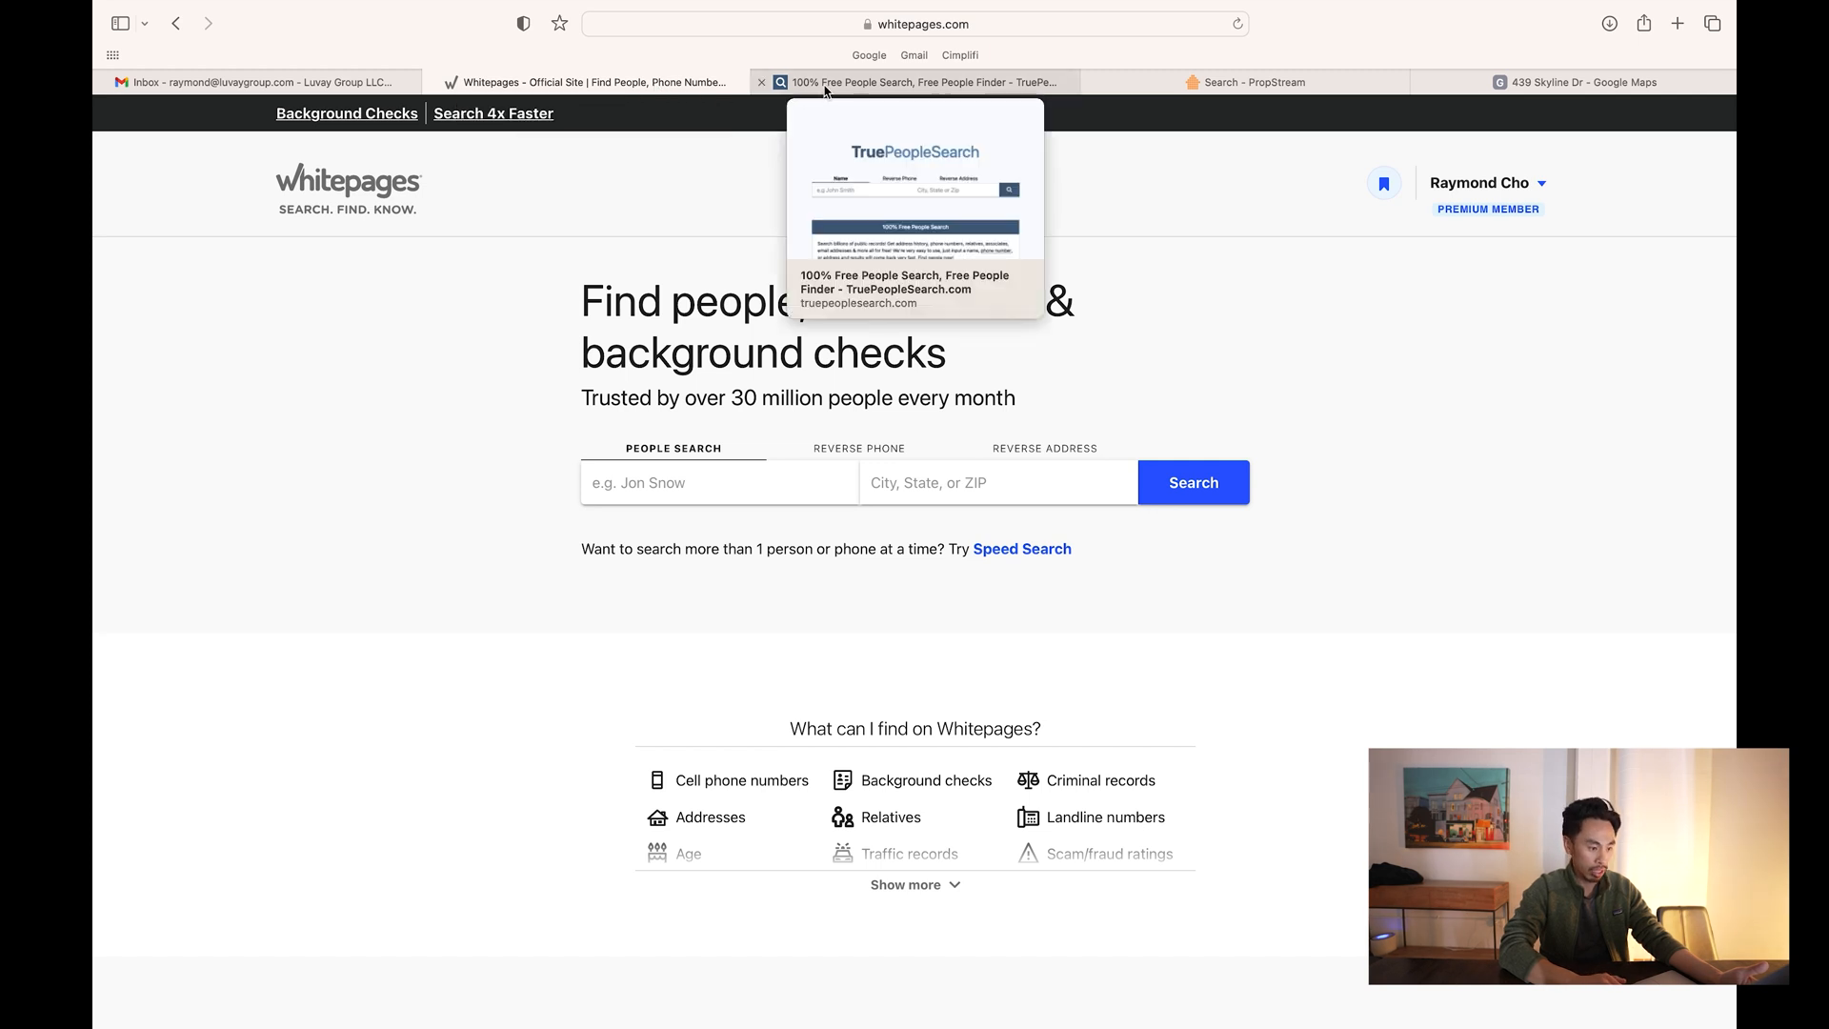
- Switch Whitepages to its reverse address lookup
click(827, 86)
click(659, 92)
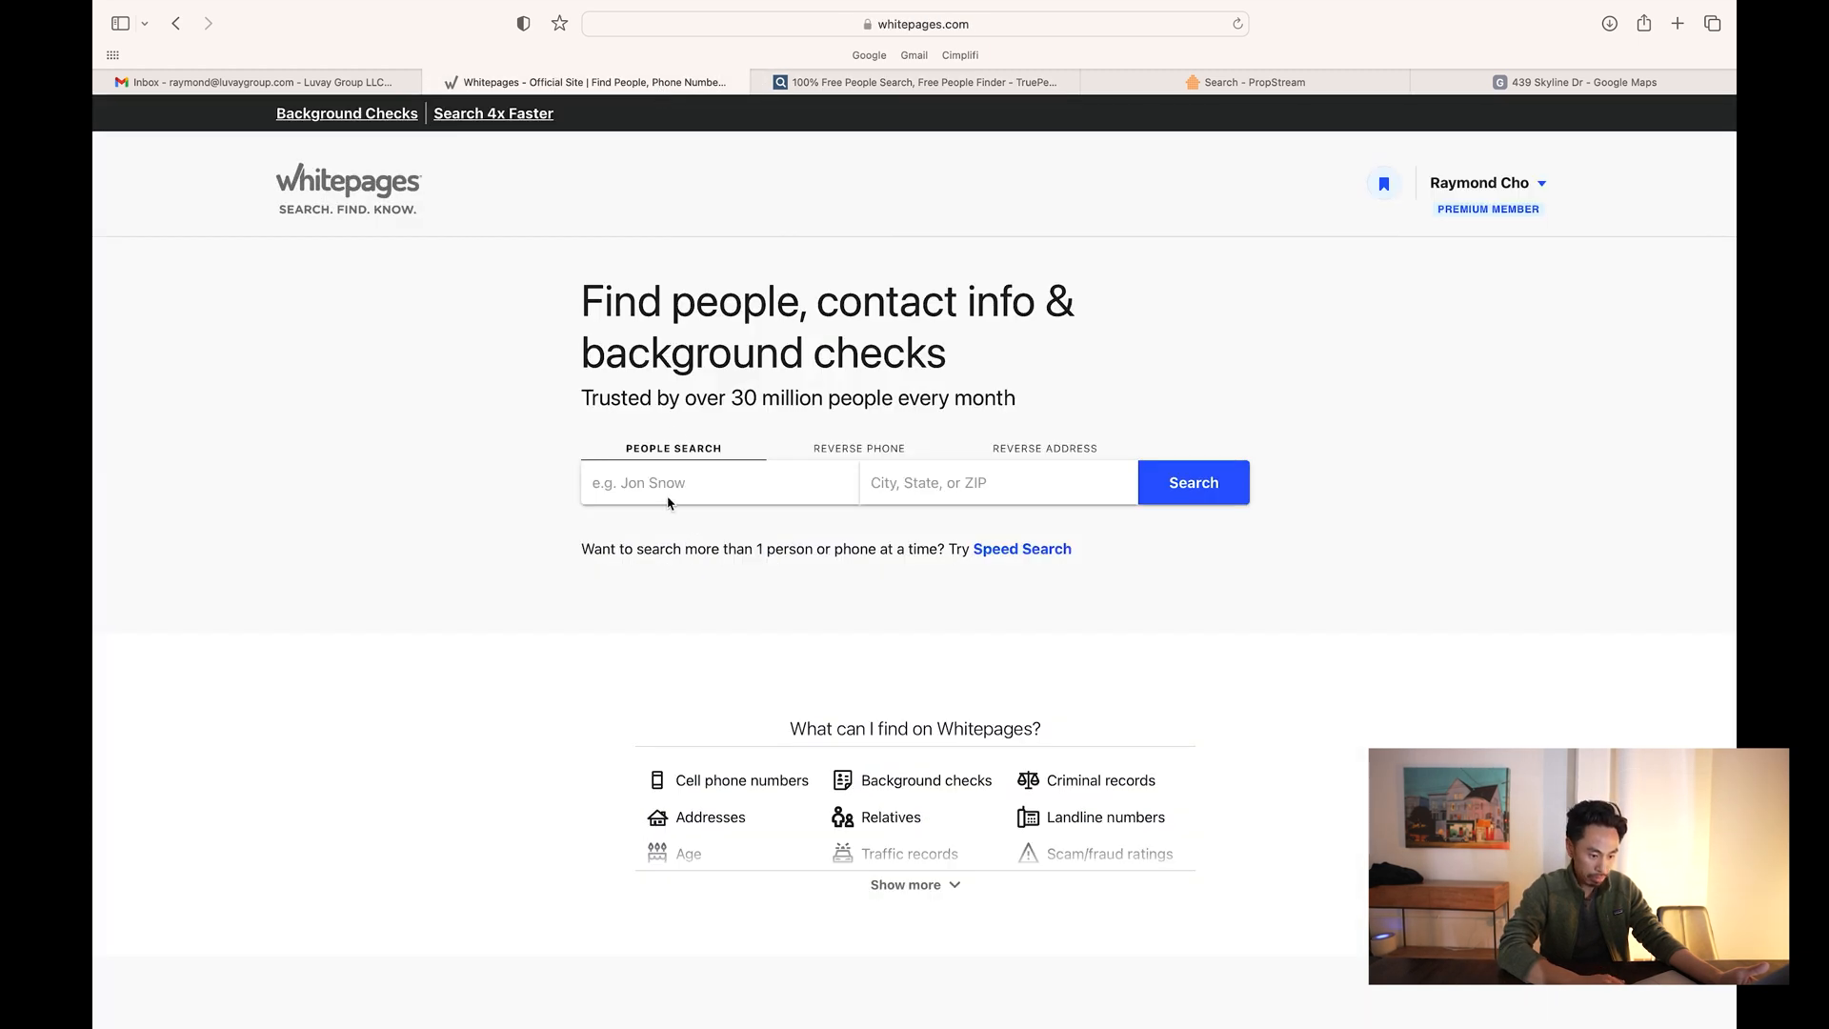
click(1026, 454)
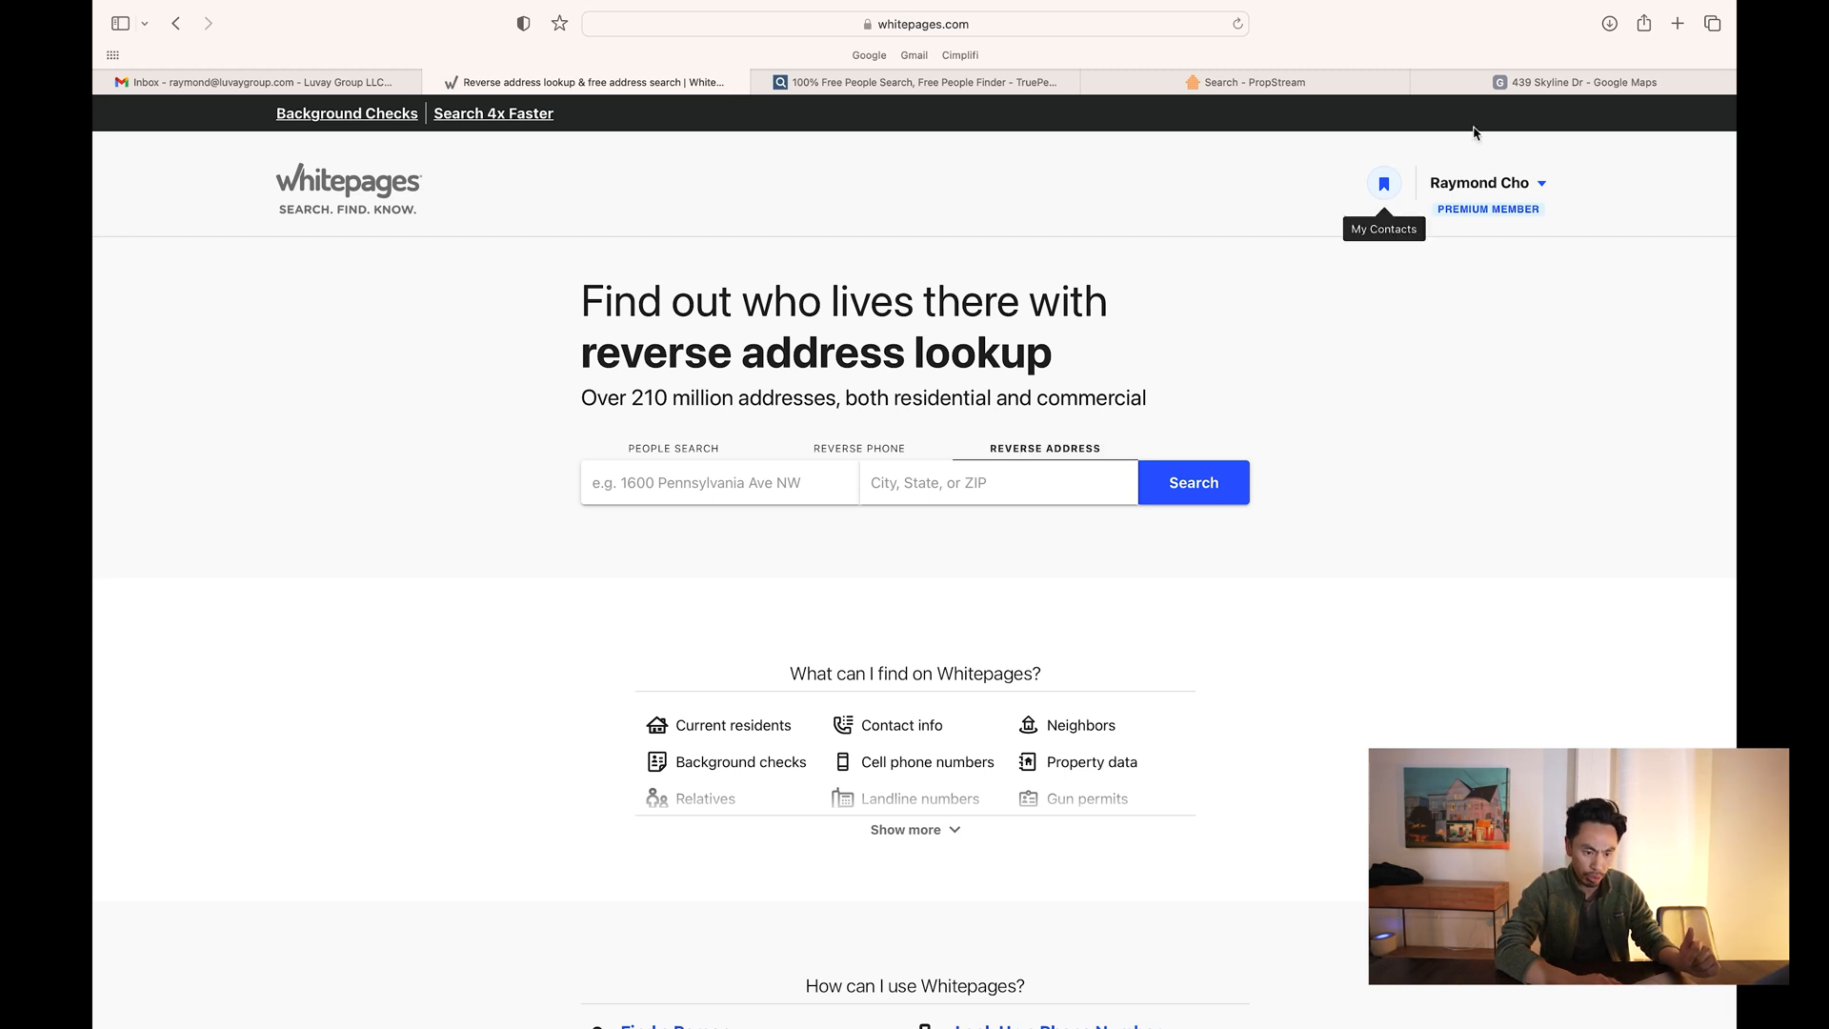
click(1548, 84)
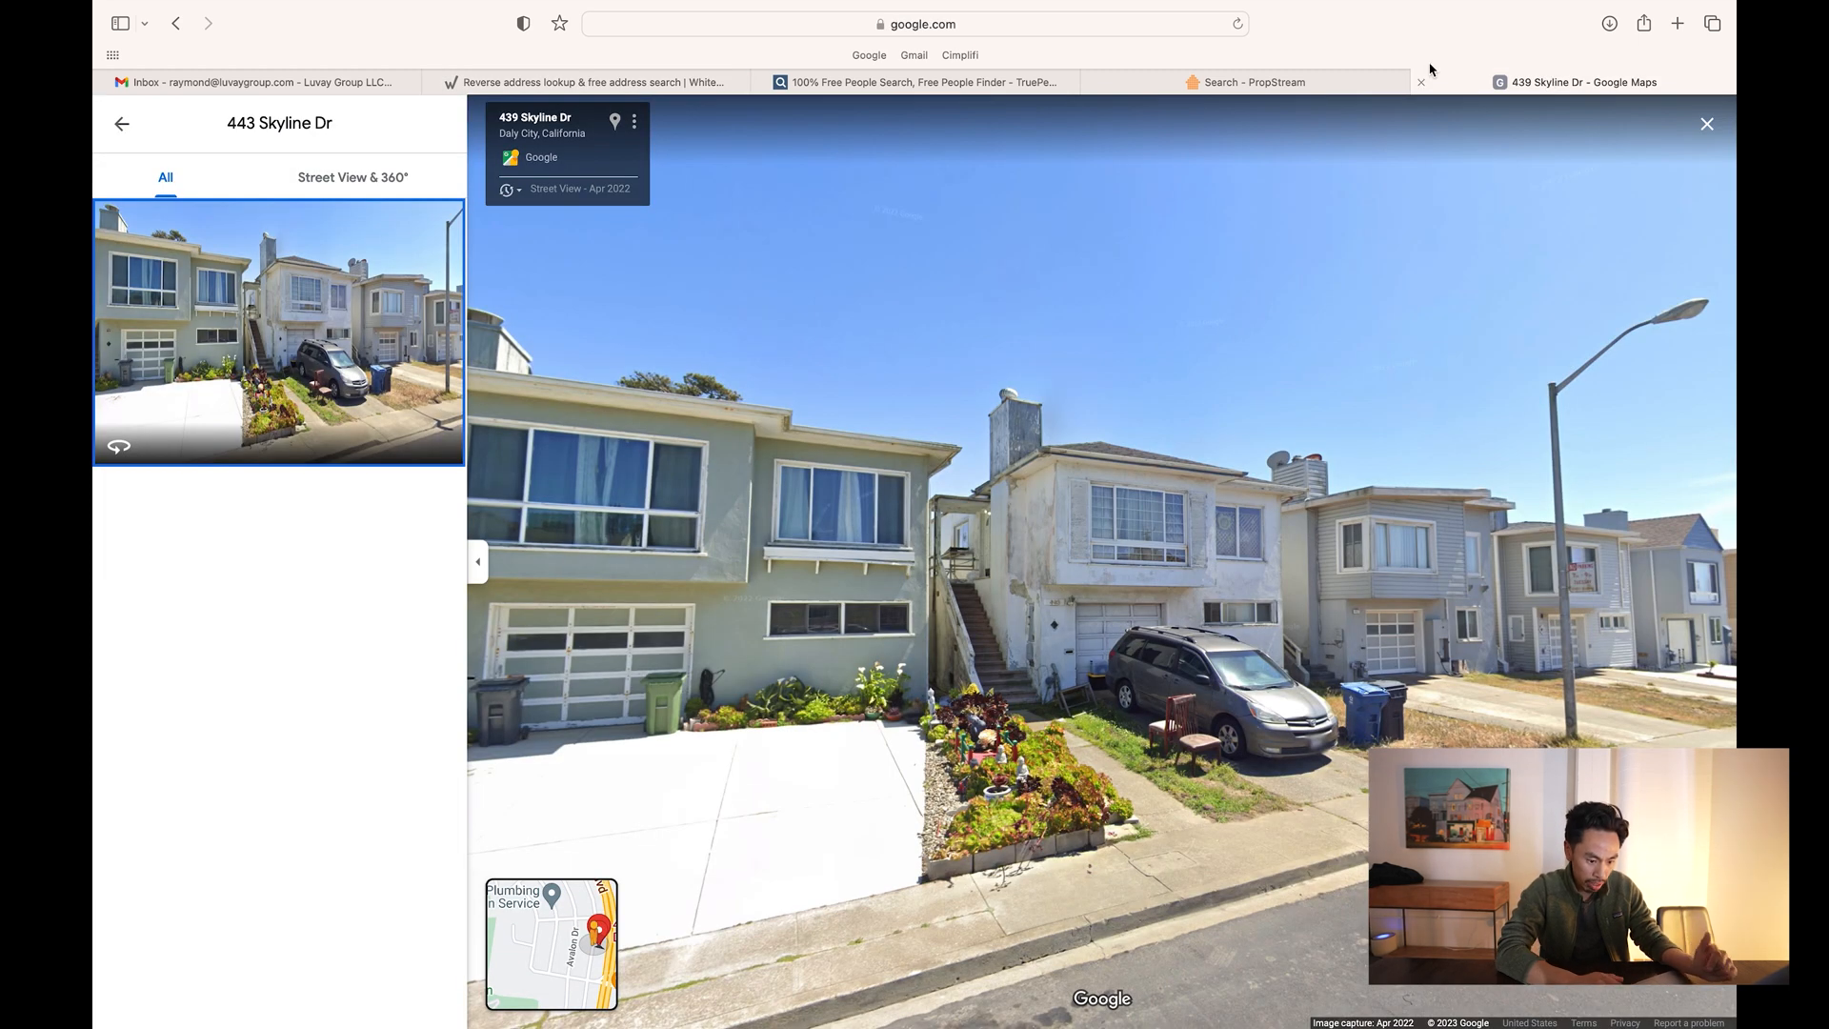
click(1236, 88)
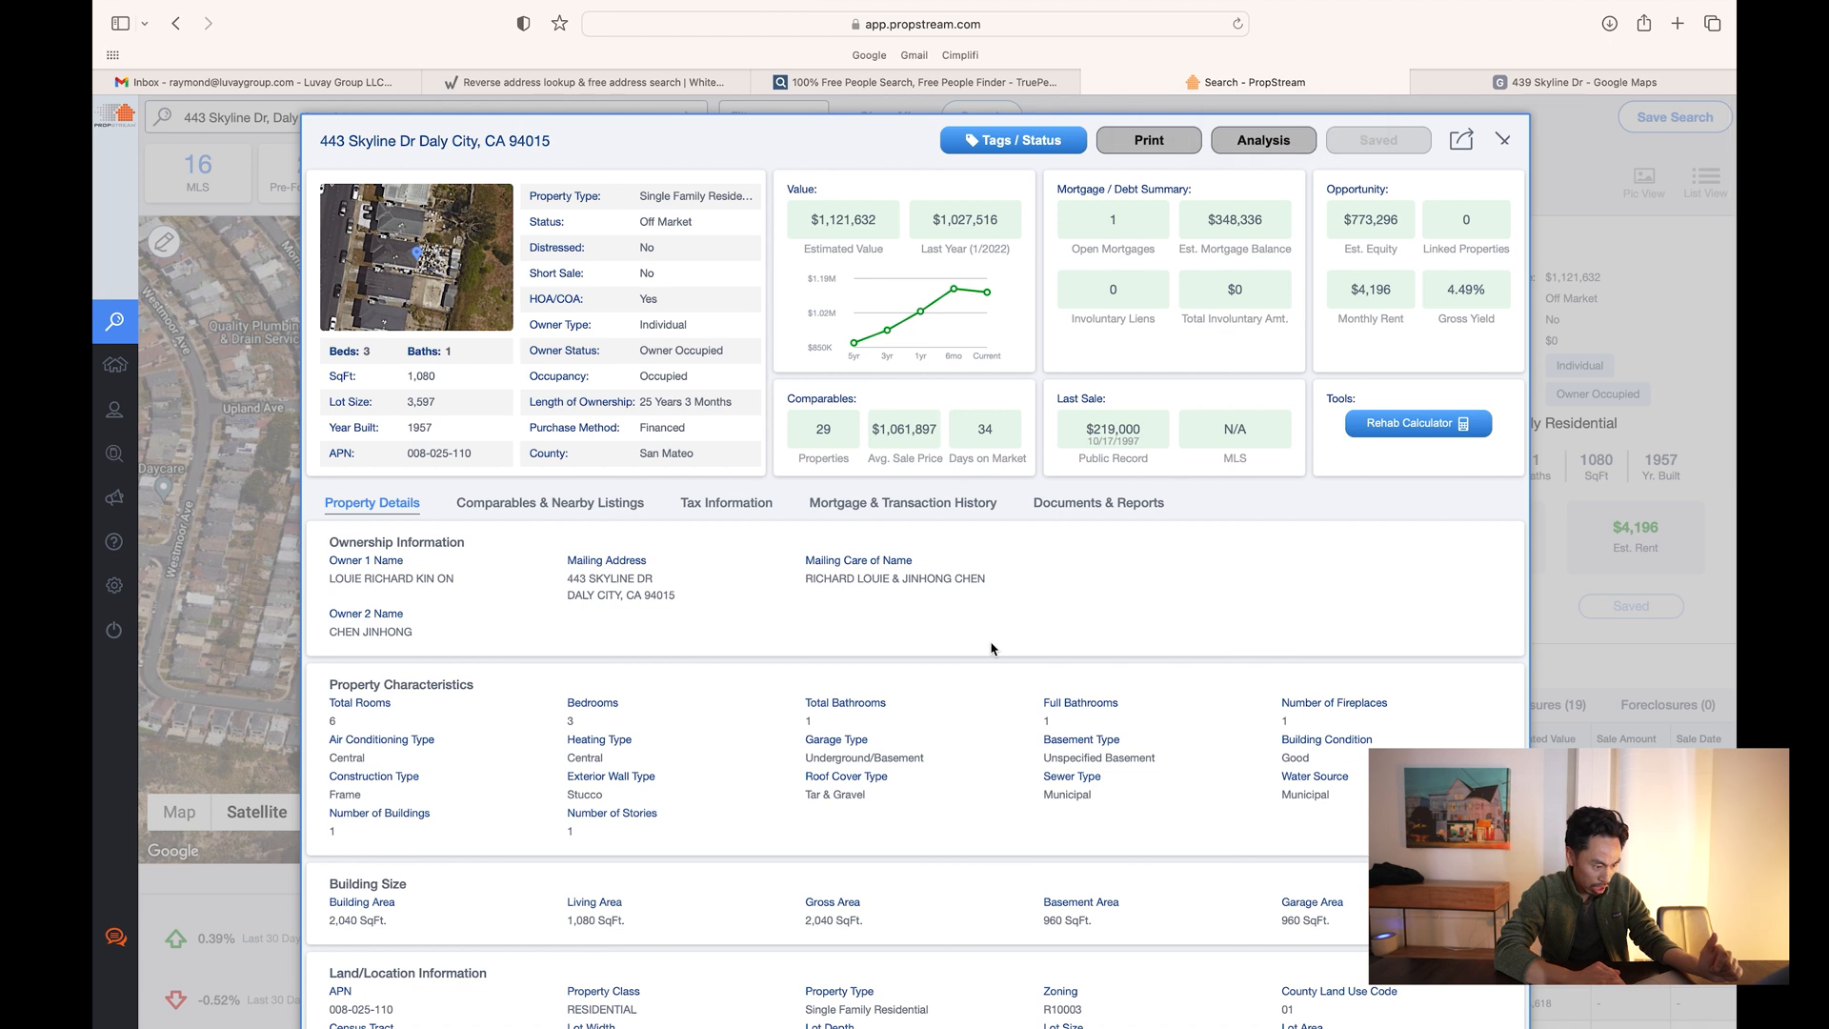
scroll(991, 649, down, 1)
scroll(990, 649, down, 1)
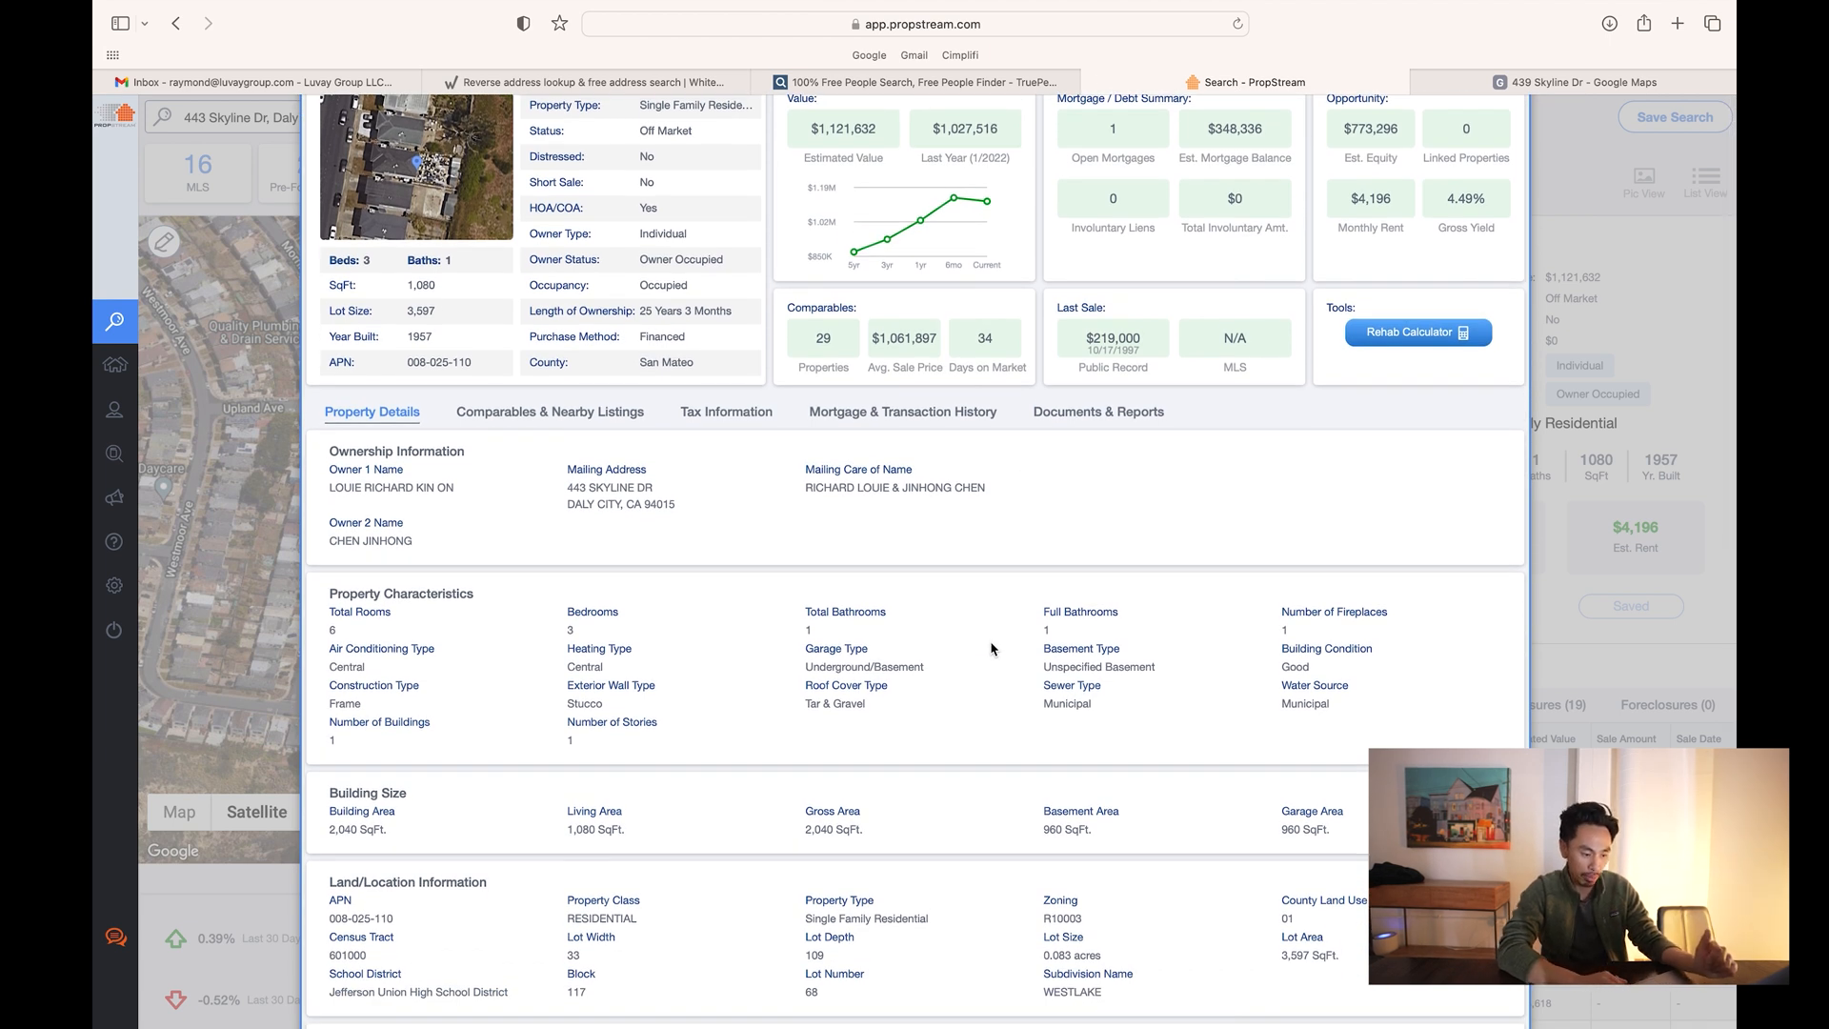
scroll(990, 649, up, 2)
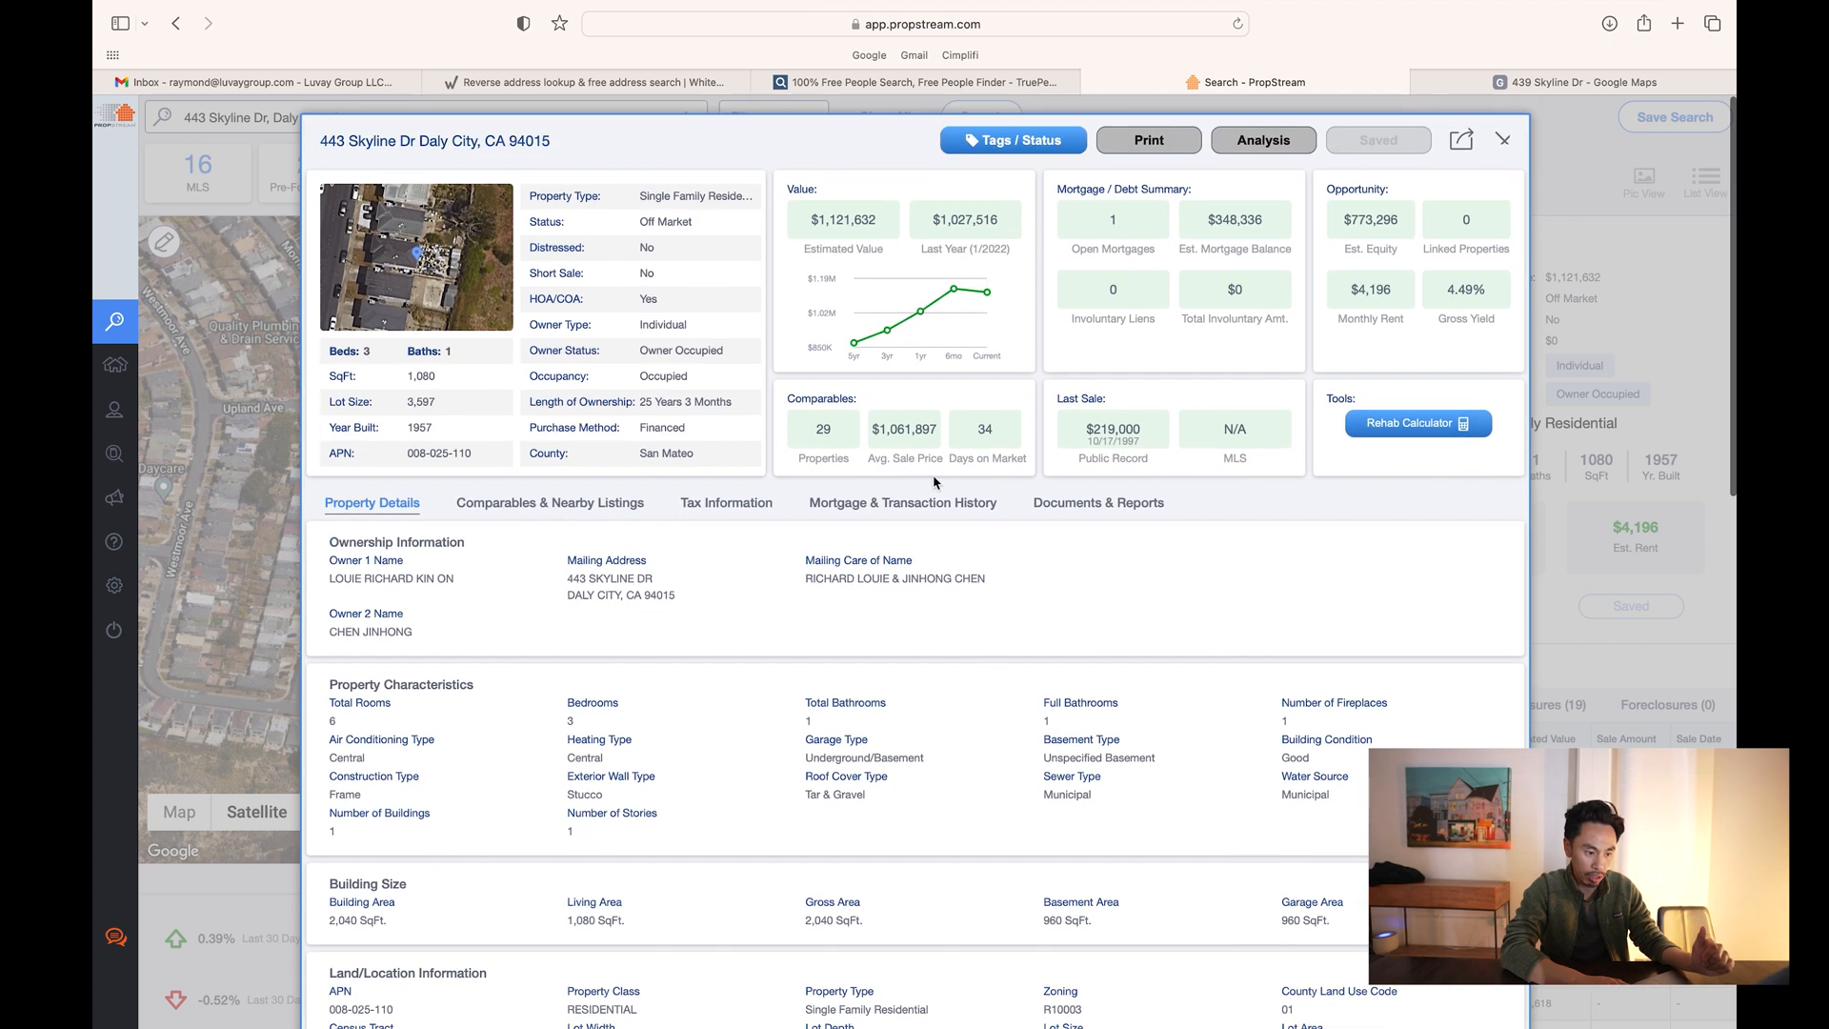
click(953, 83)
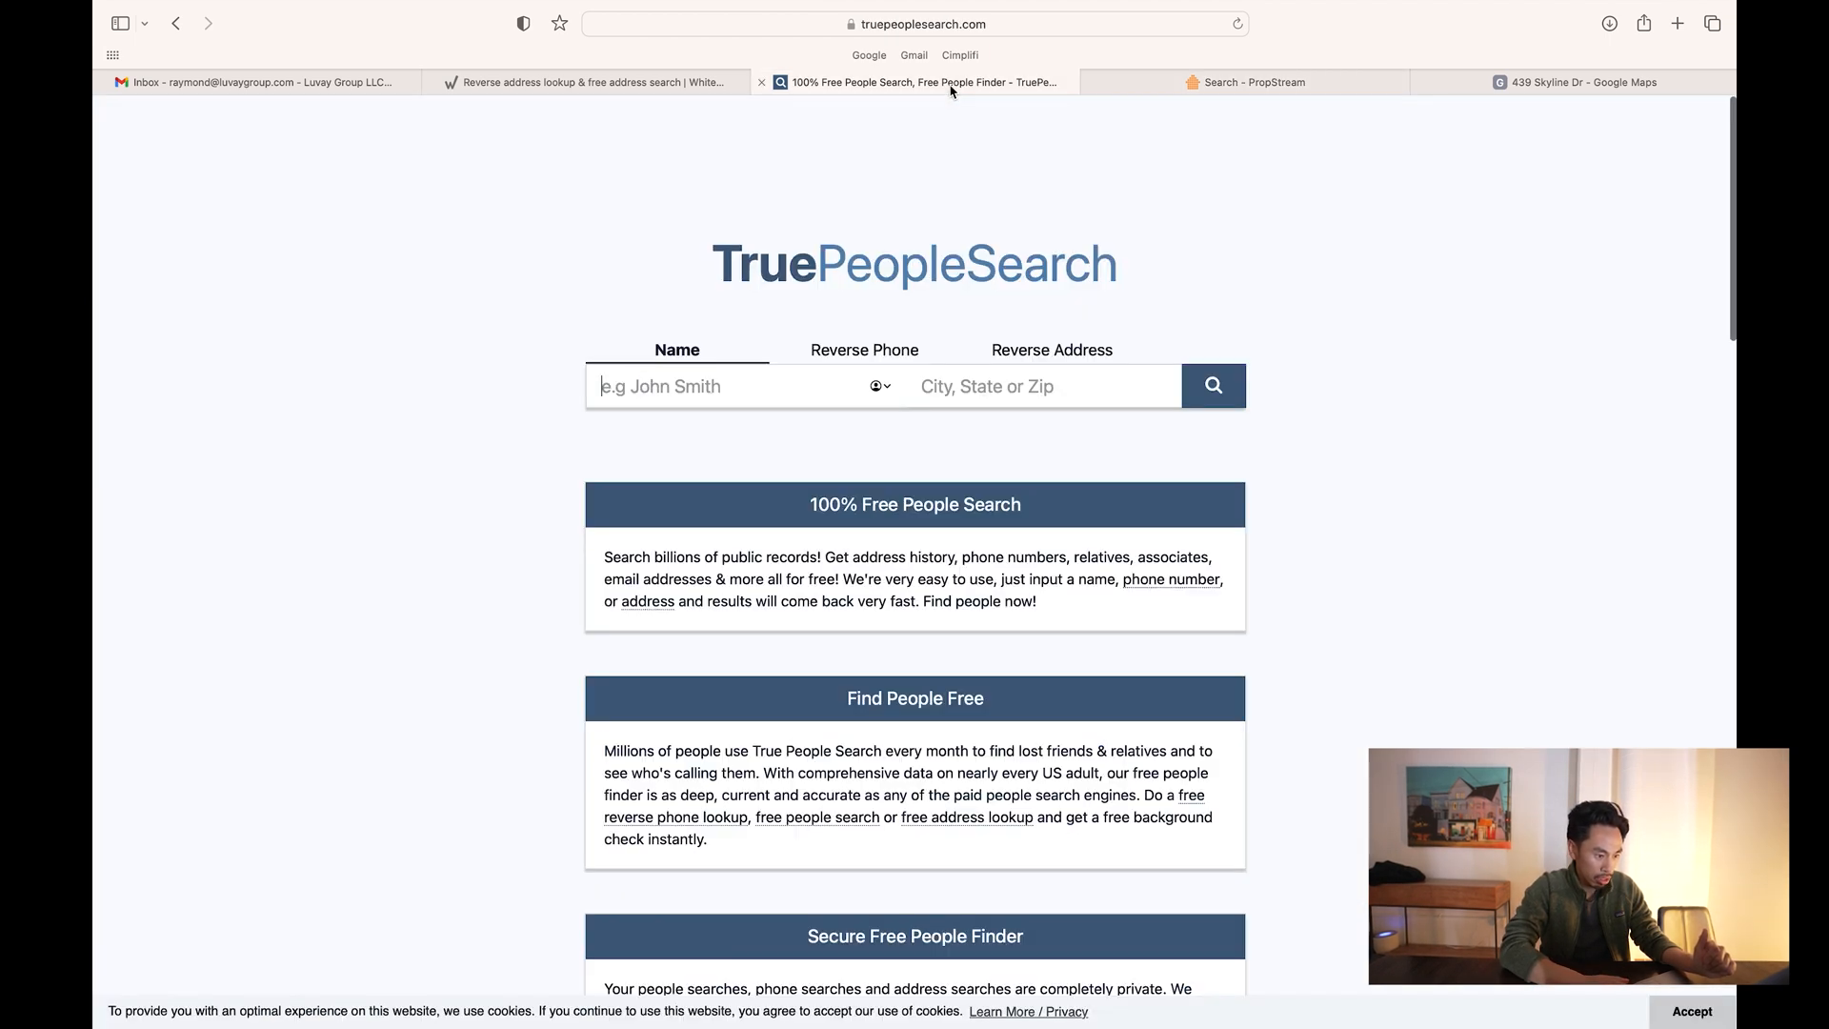
click(700, 82)
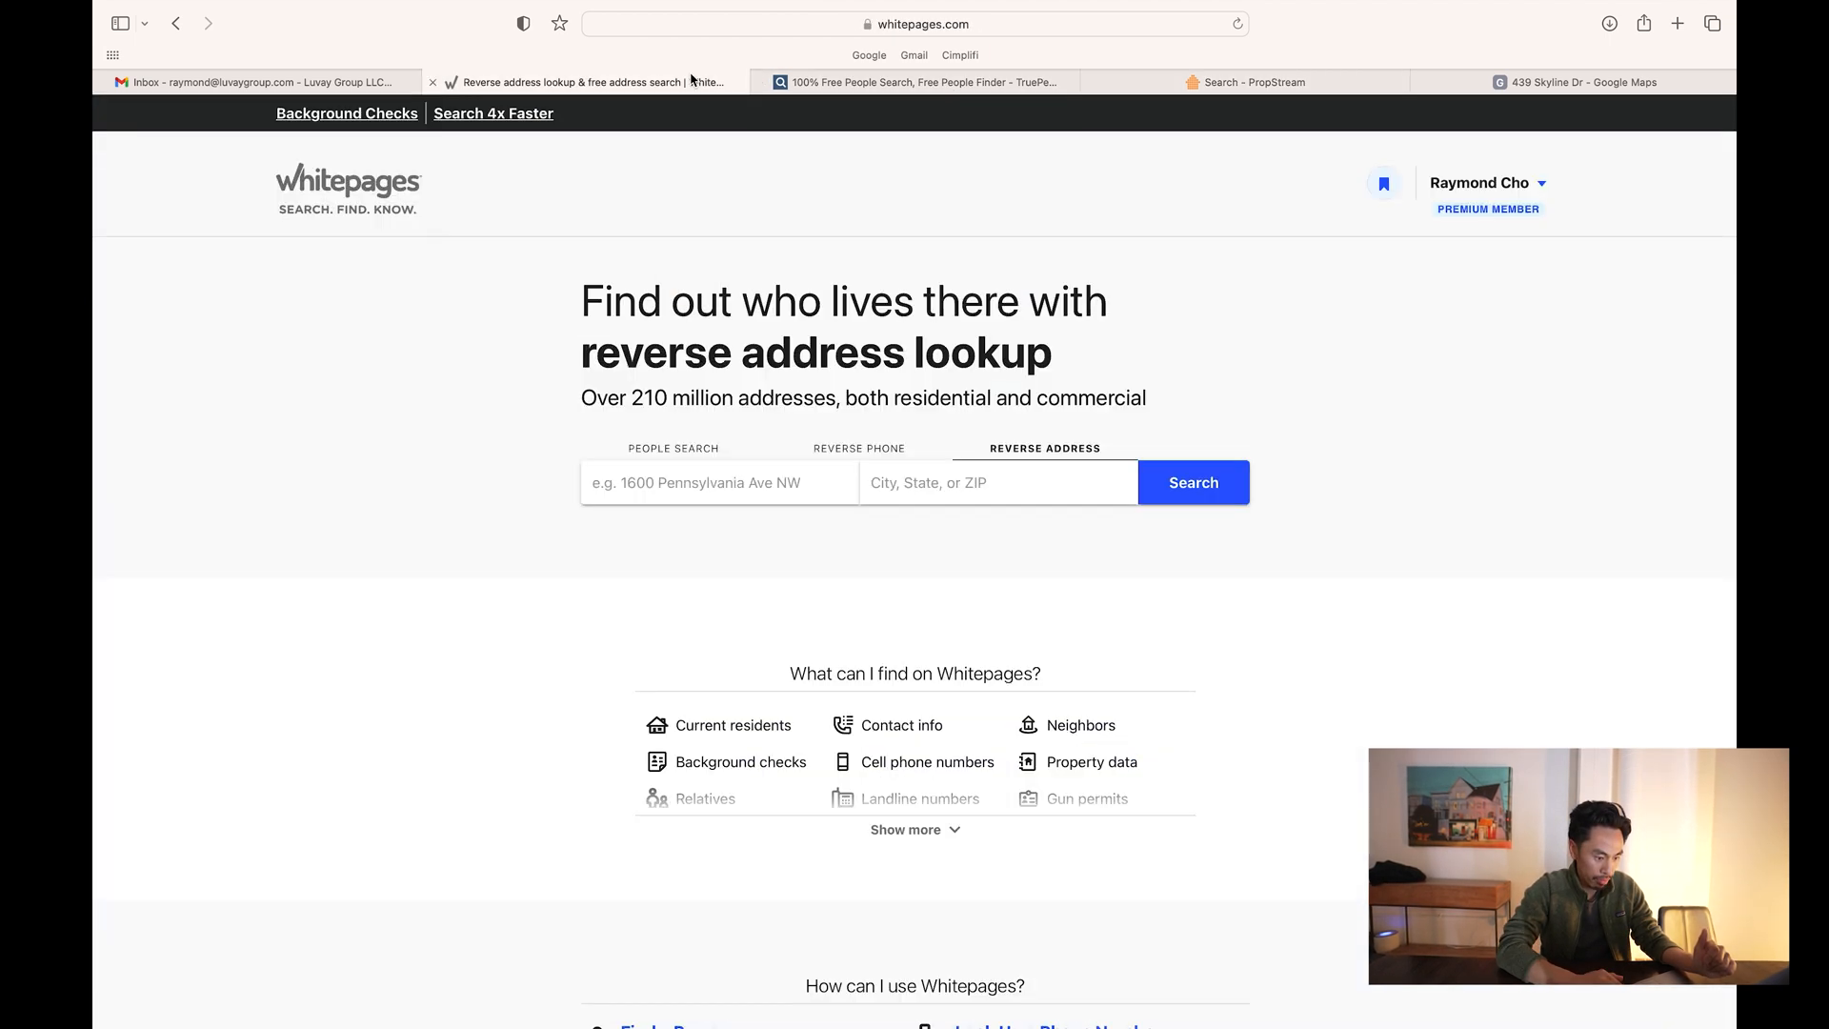
click(720, 474)
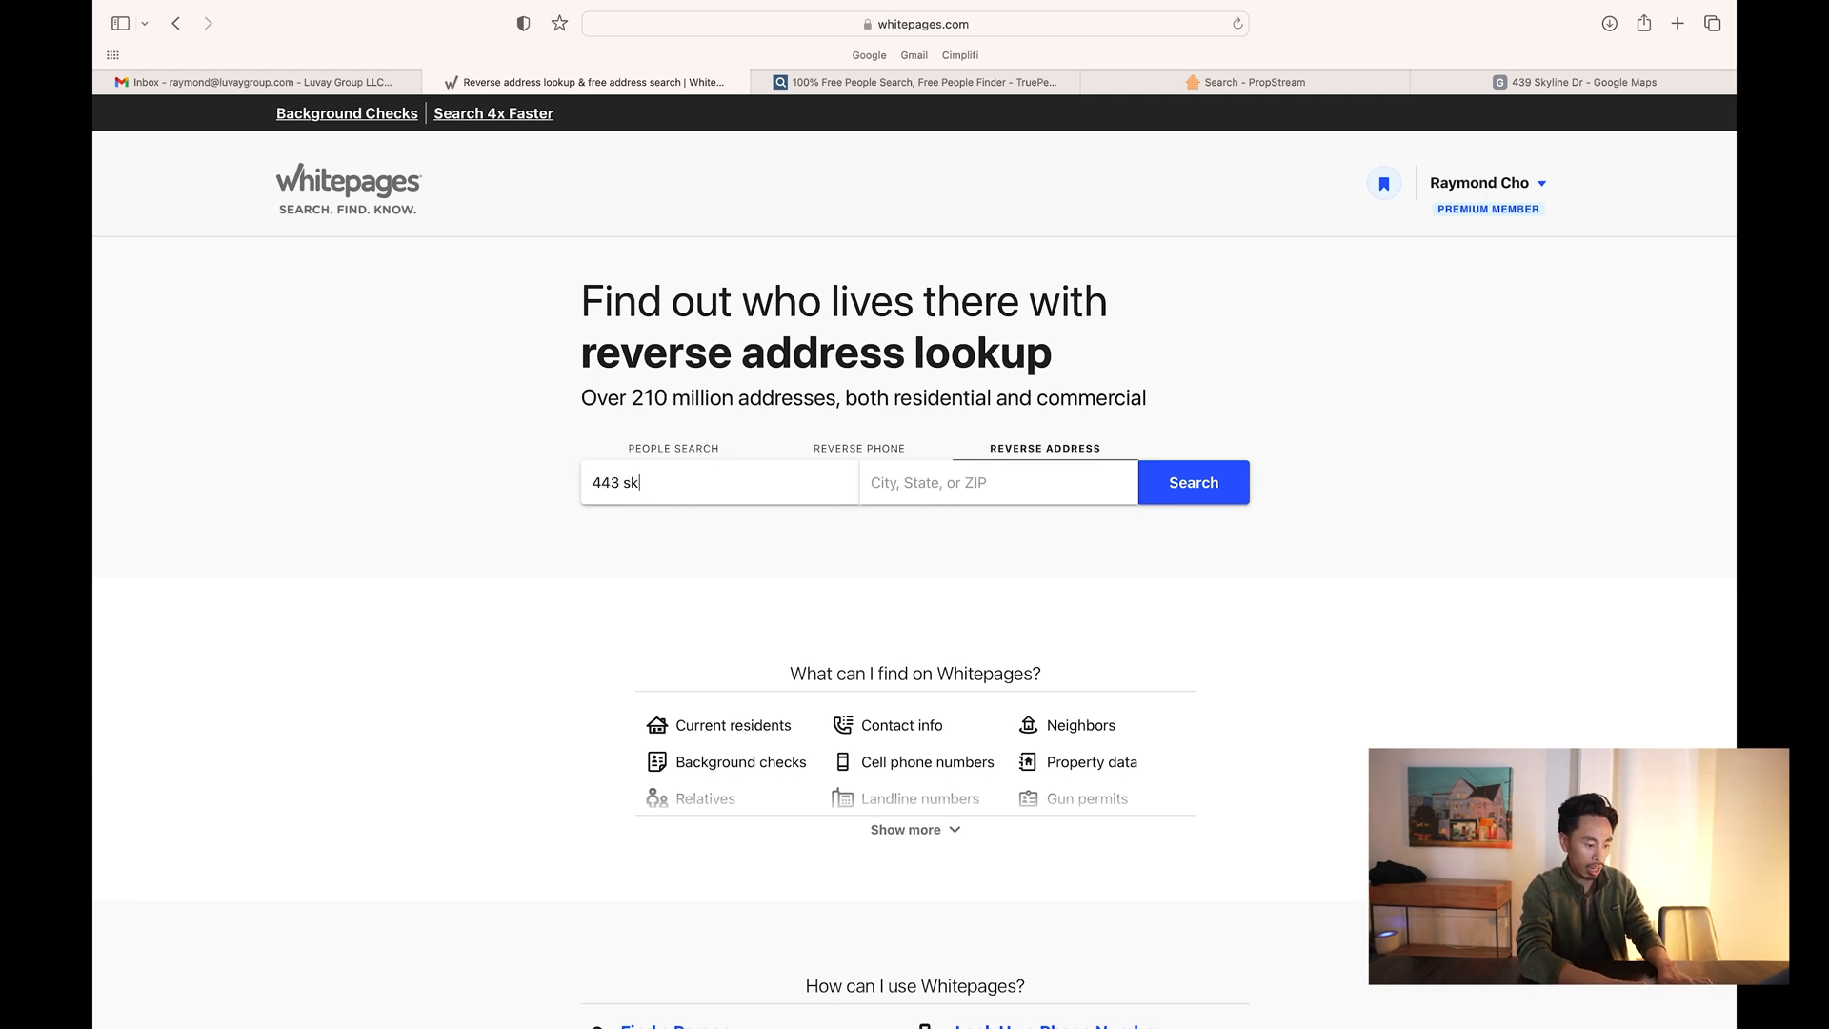
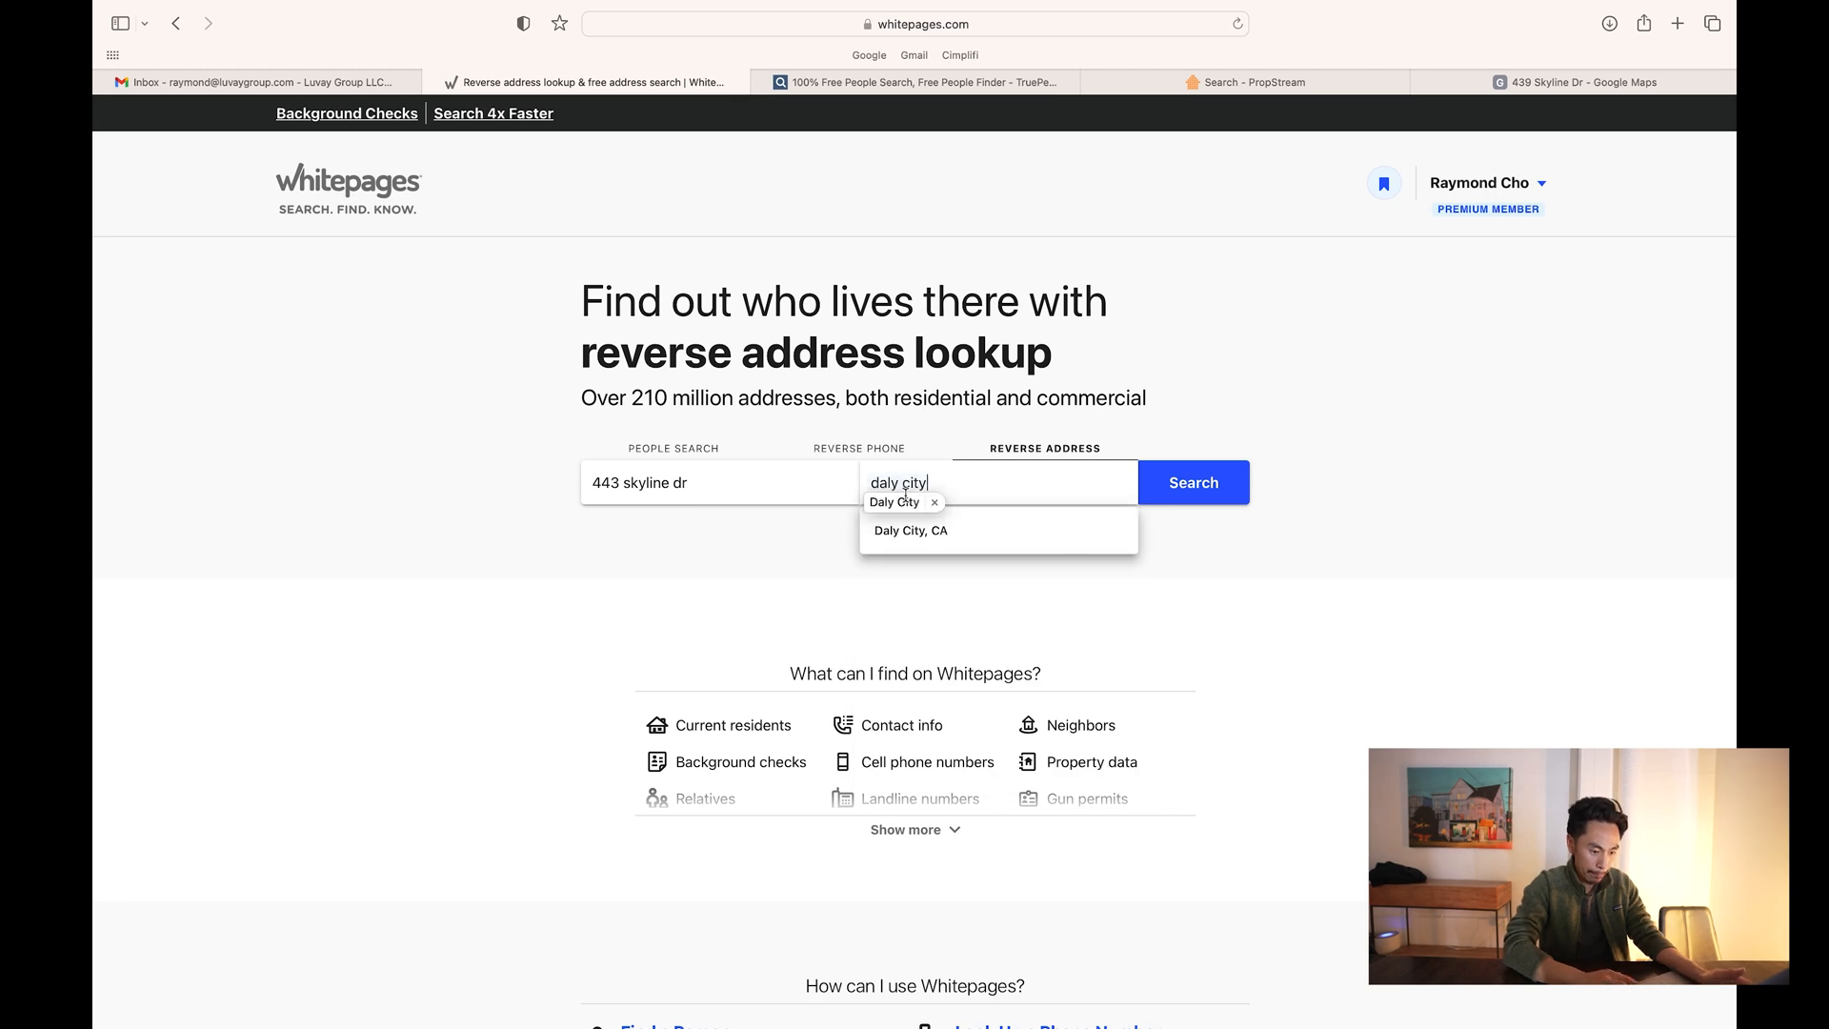
click(921, 532)
click(1212, 493)
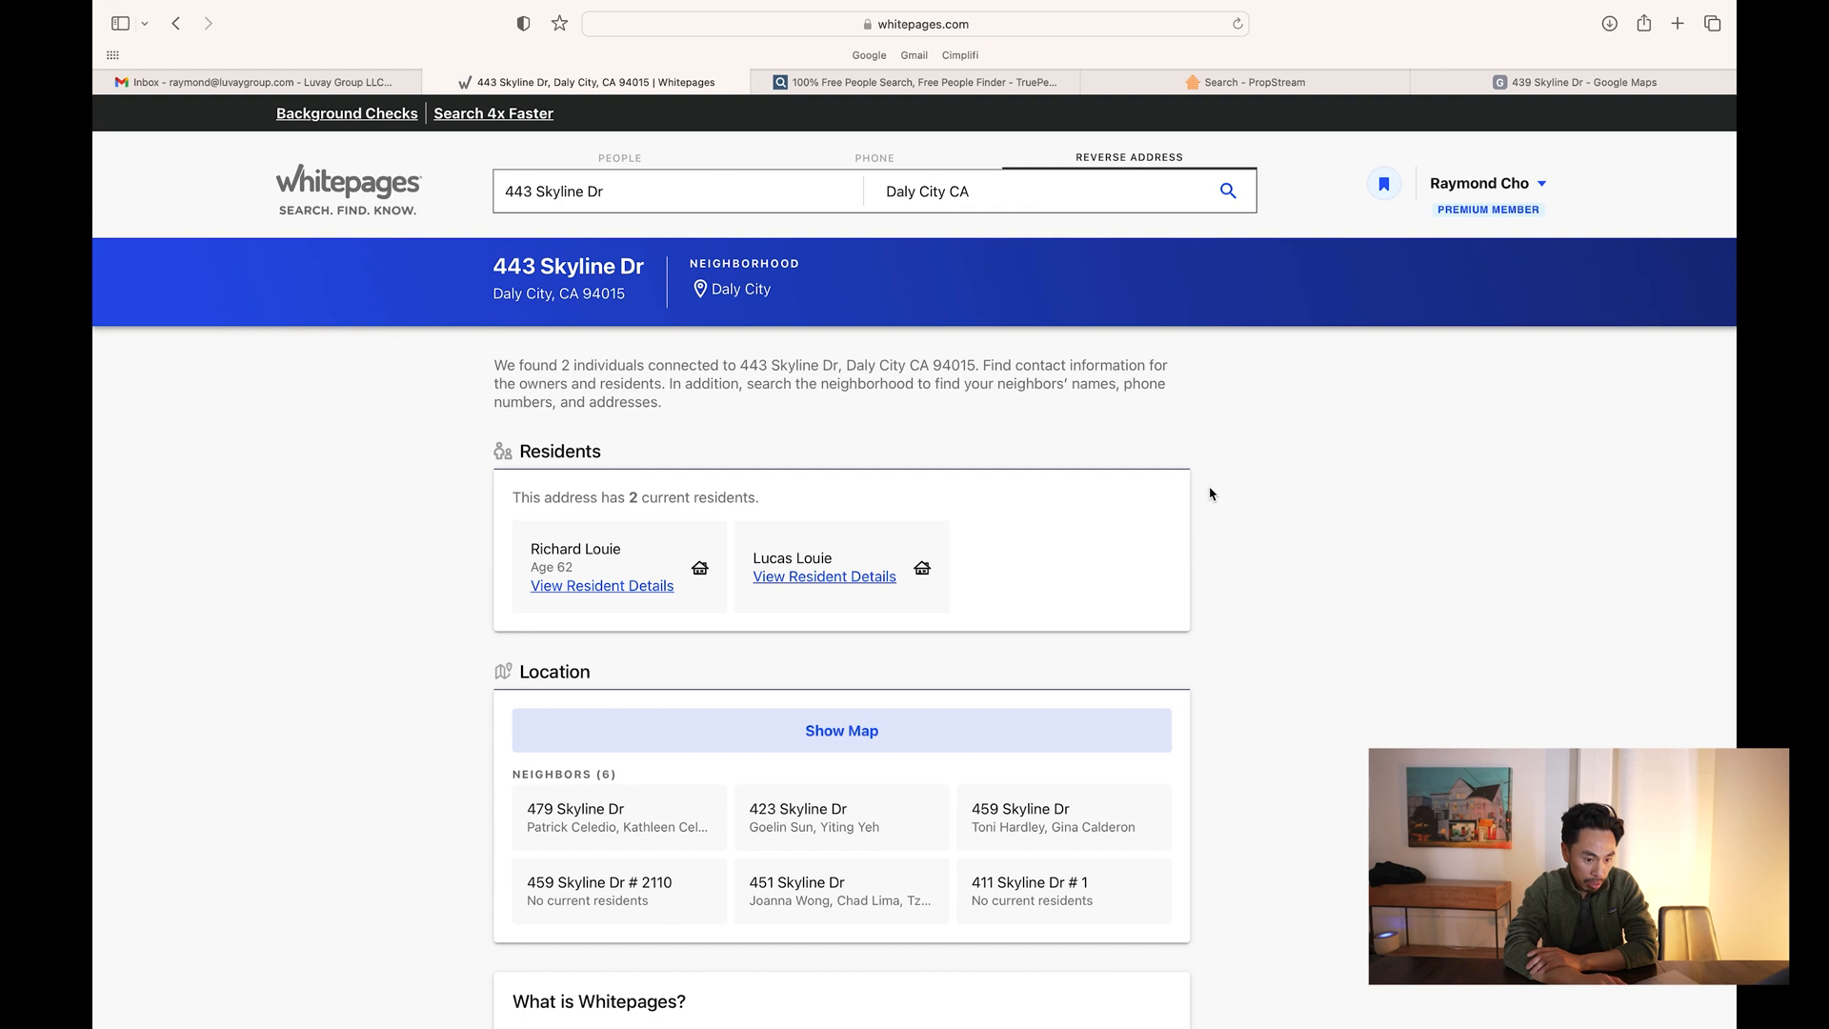
click(972, 86)
click(1290, 86)
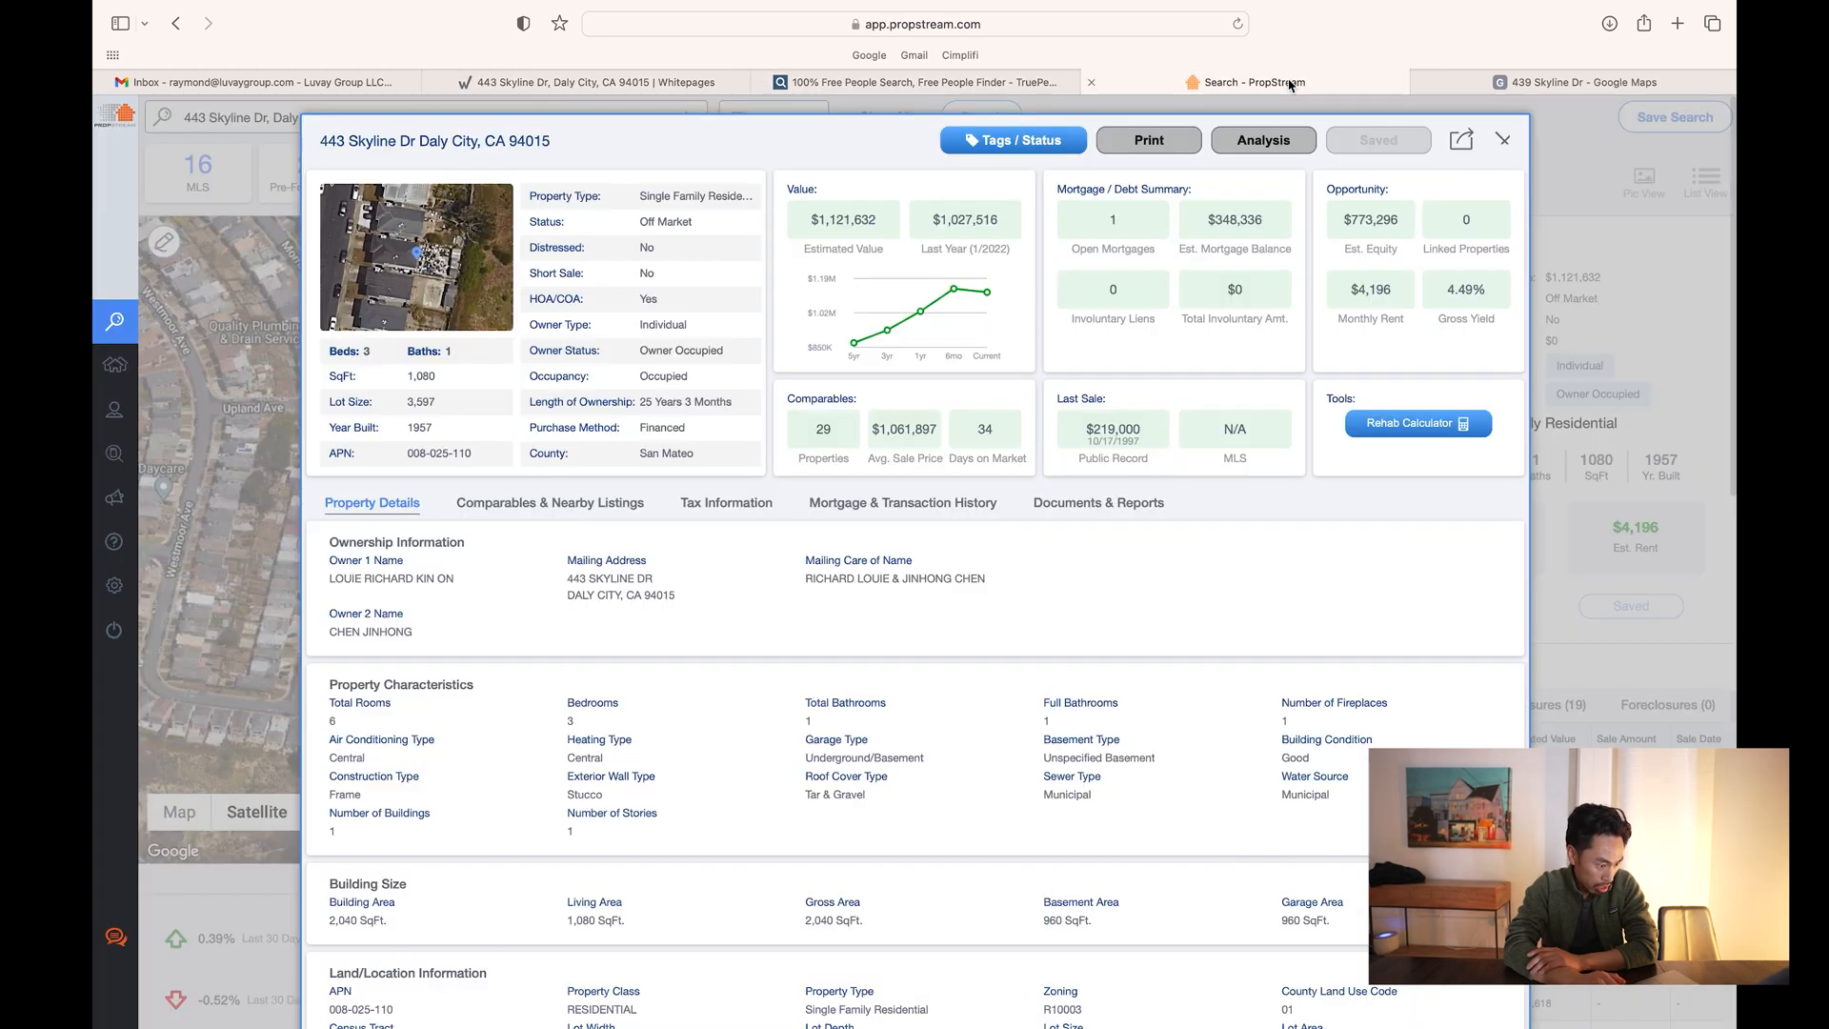
click(684, 86)
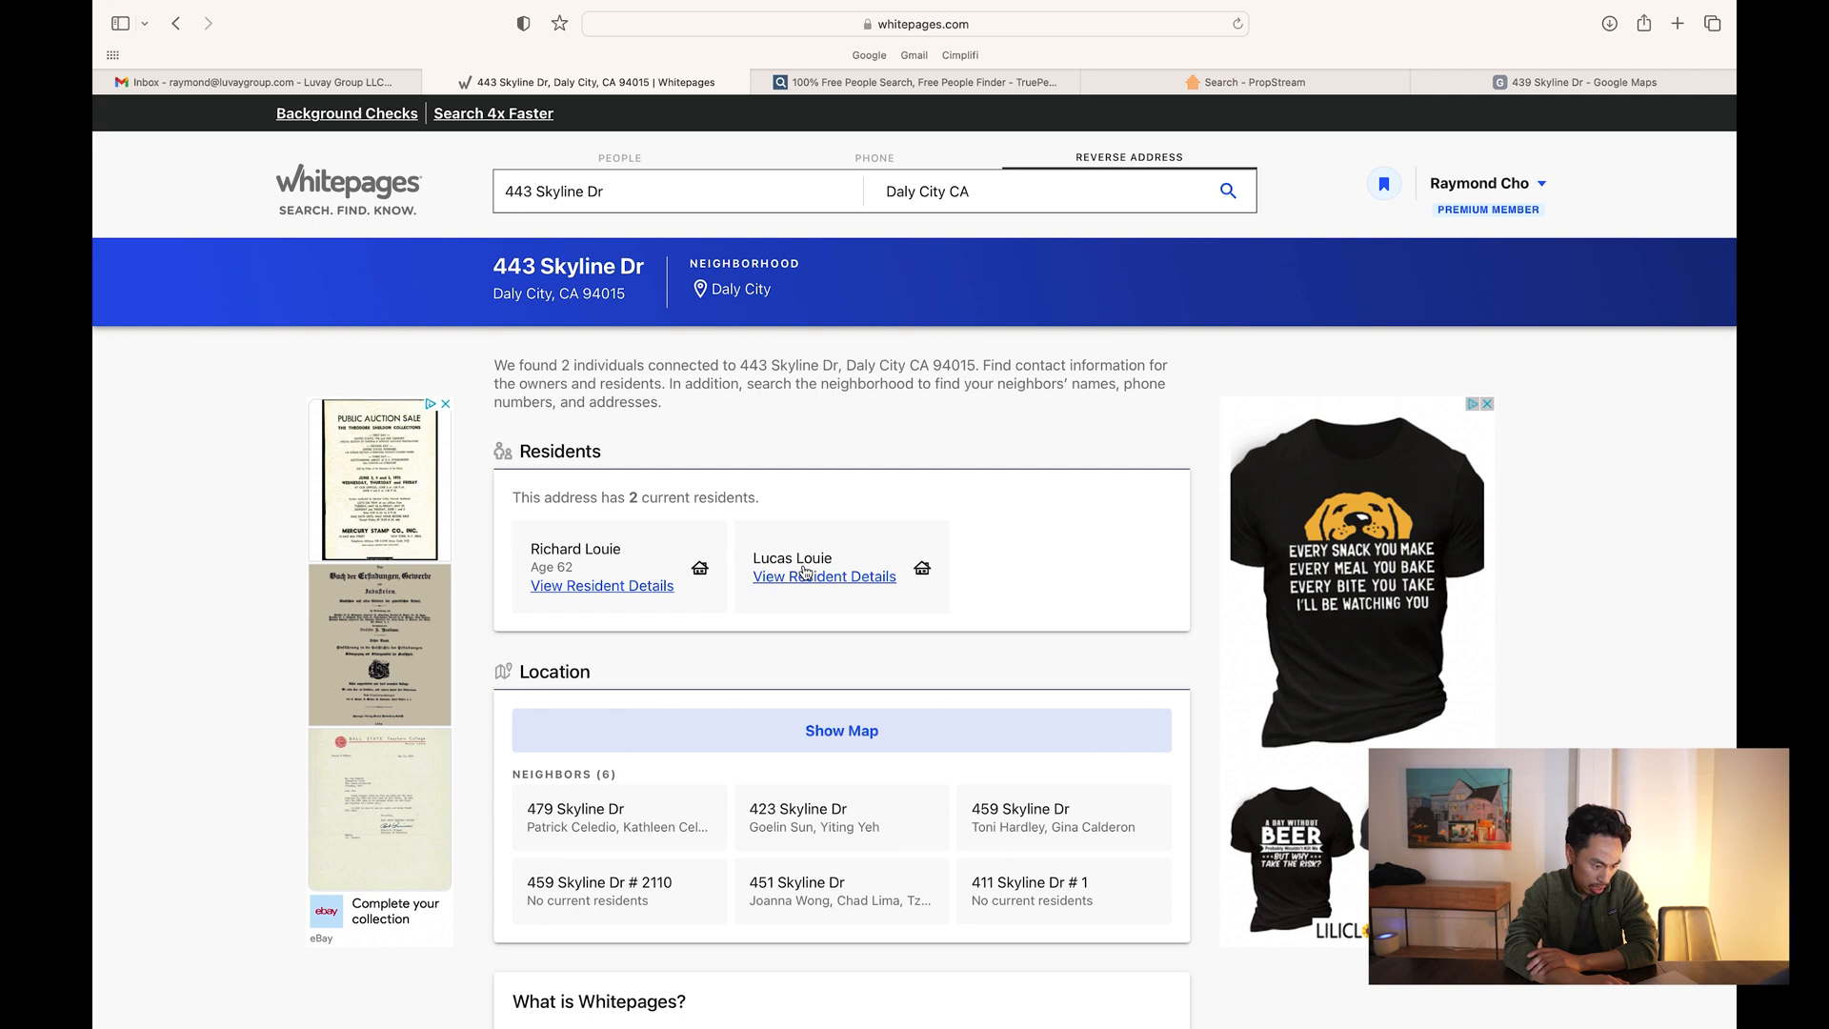
- Open the first resident's Whitepages profile, dismiss the What's New popup, and review his phone numbers
click(636, 595)
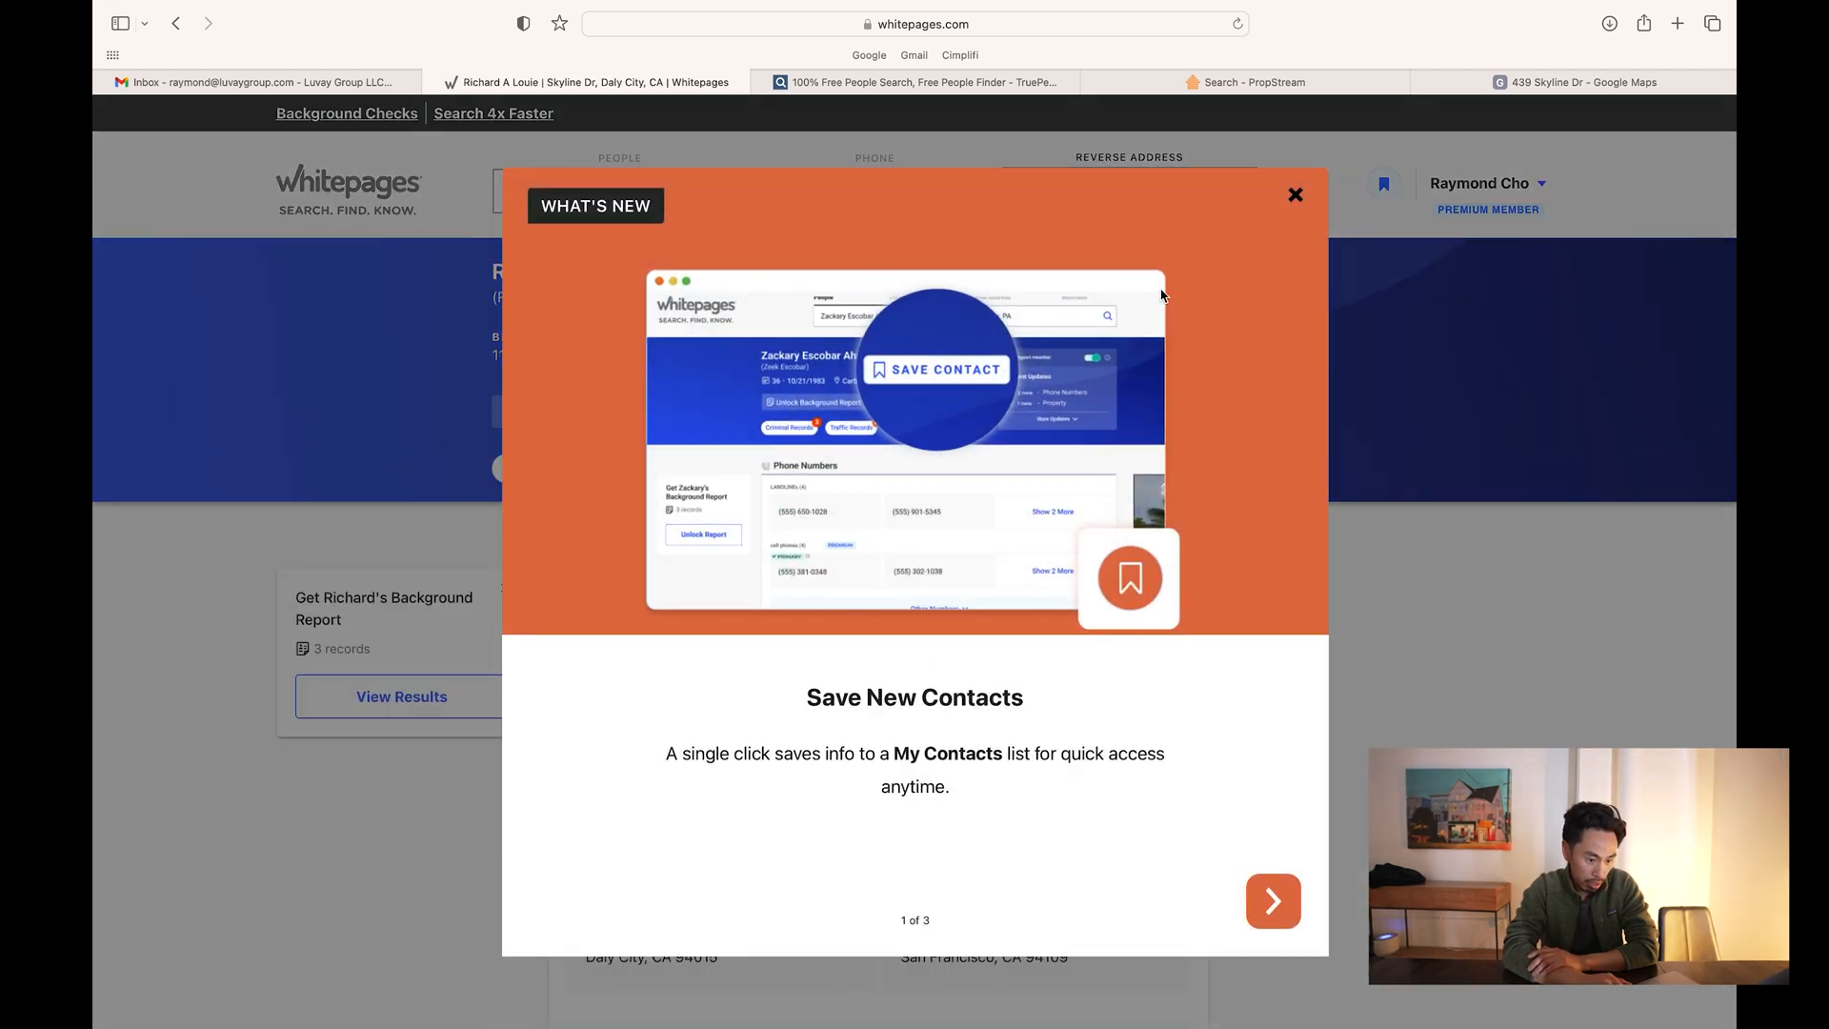
click(1295, 196)
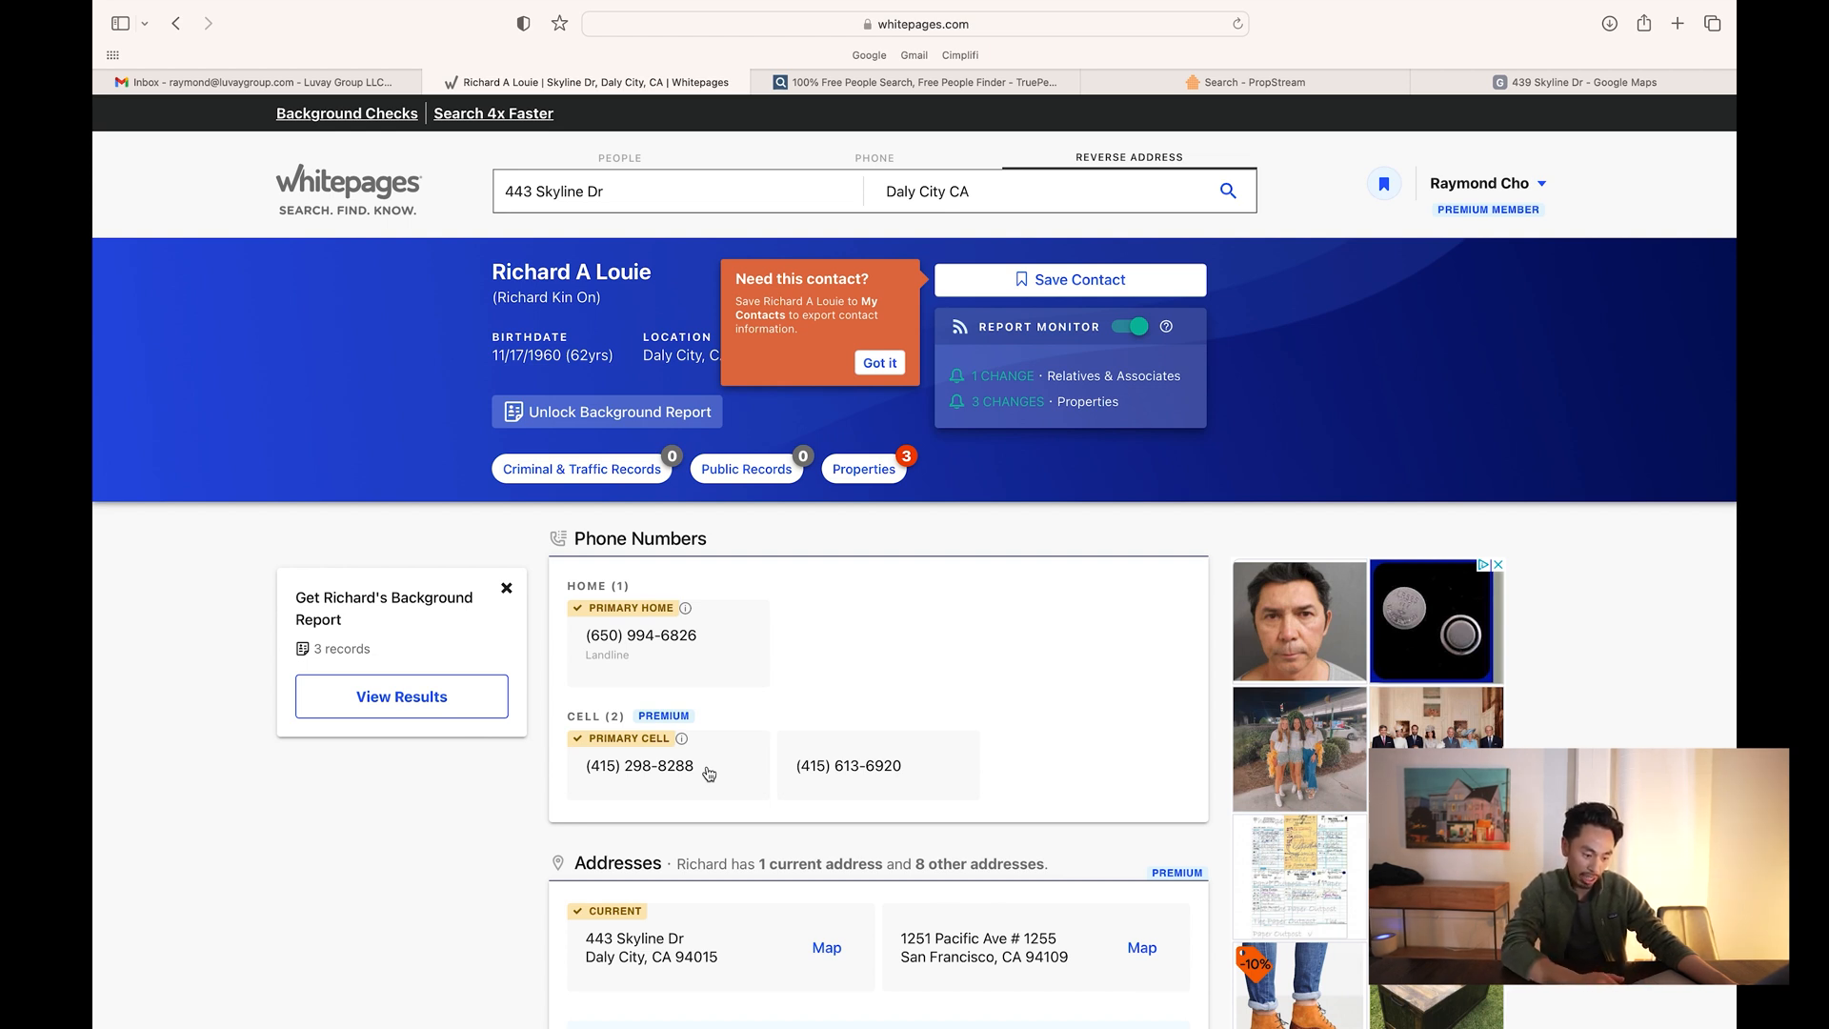
mouse_move(679, 749)
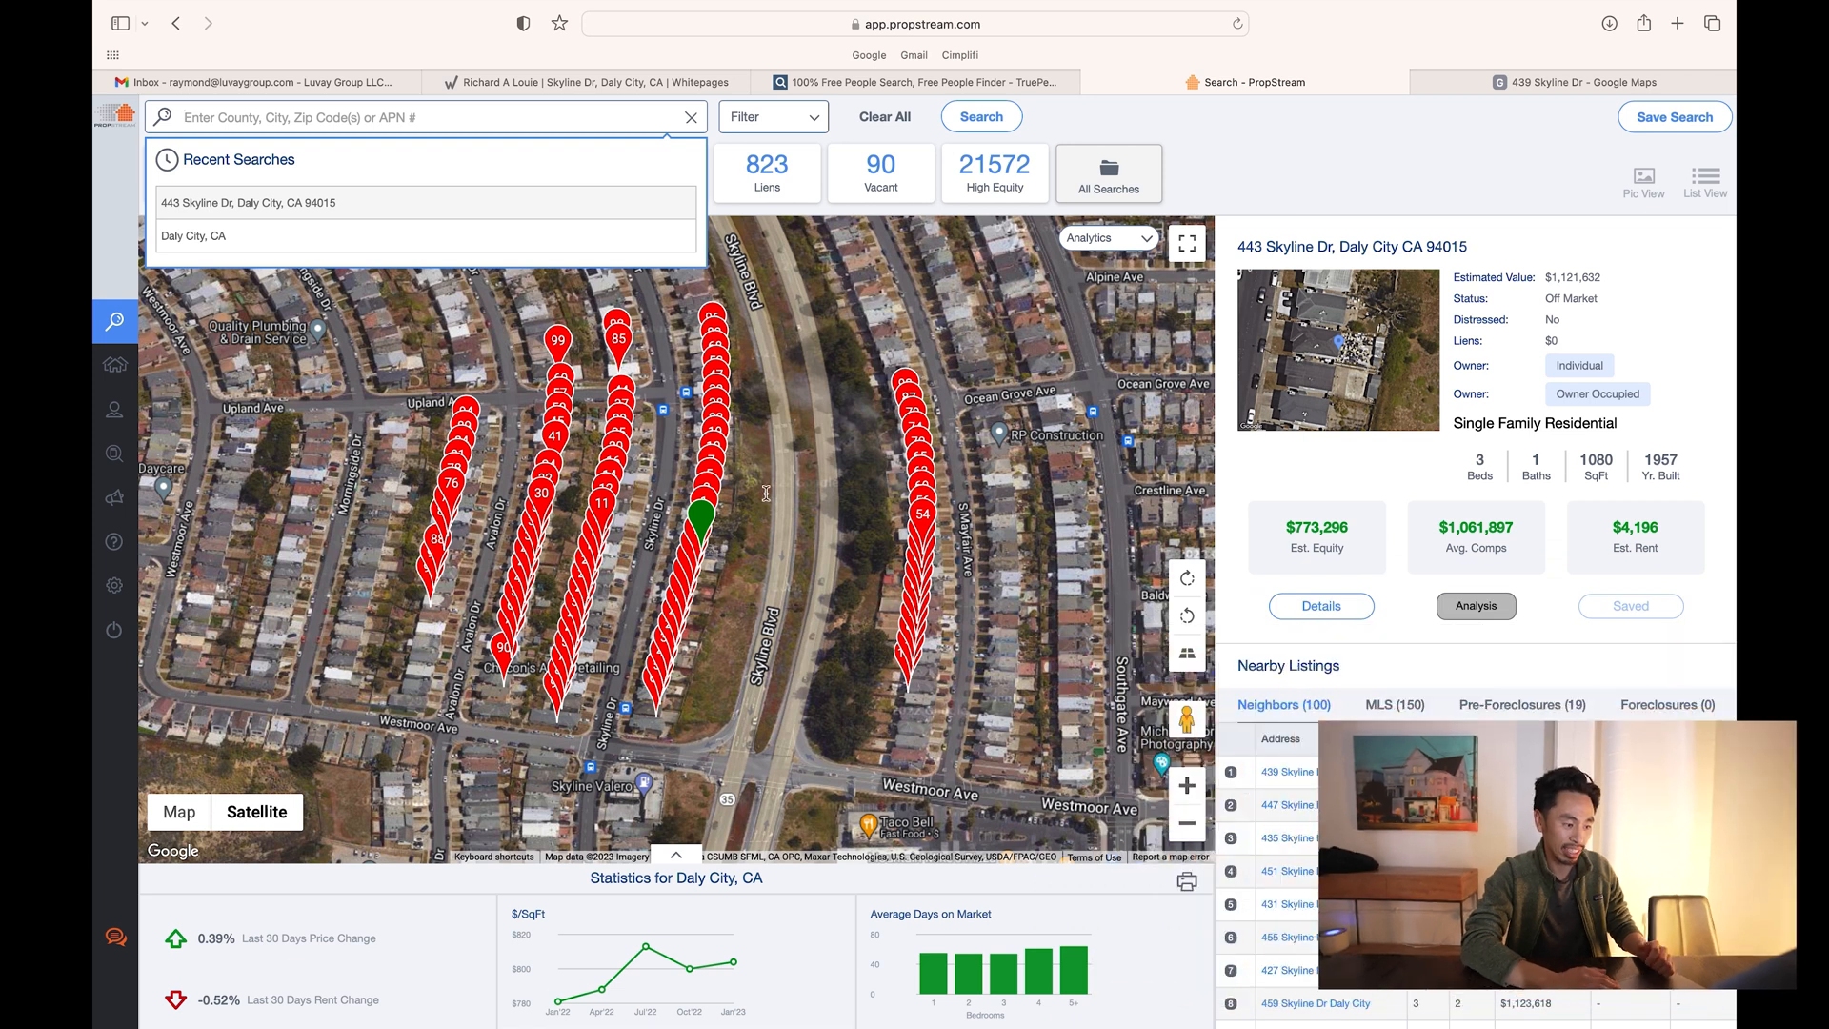
- Rerun the Daly City, CA search from Recent Searches and open Search Options
click(211, 238)
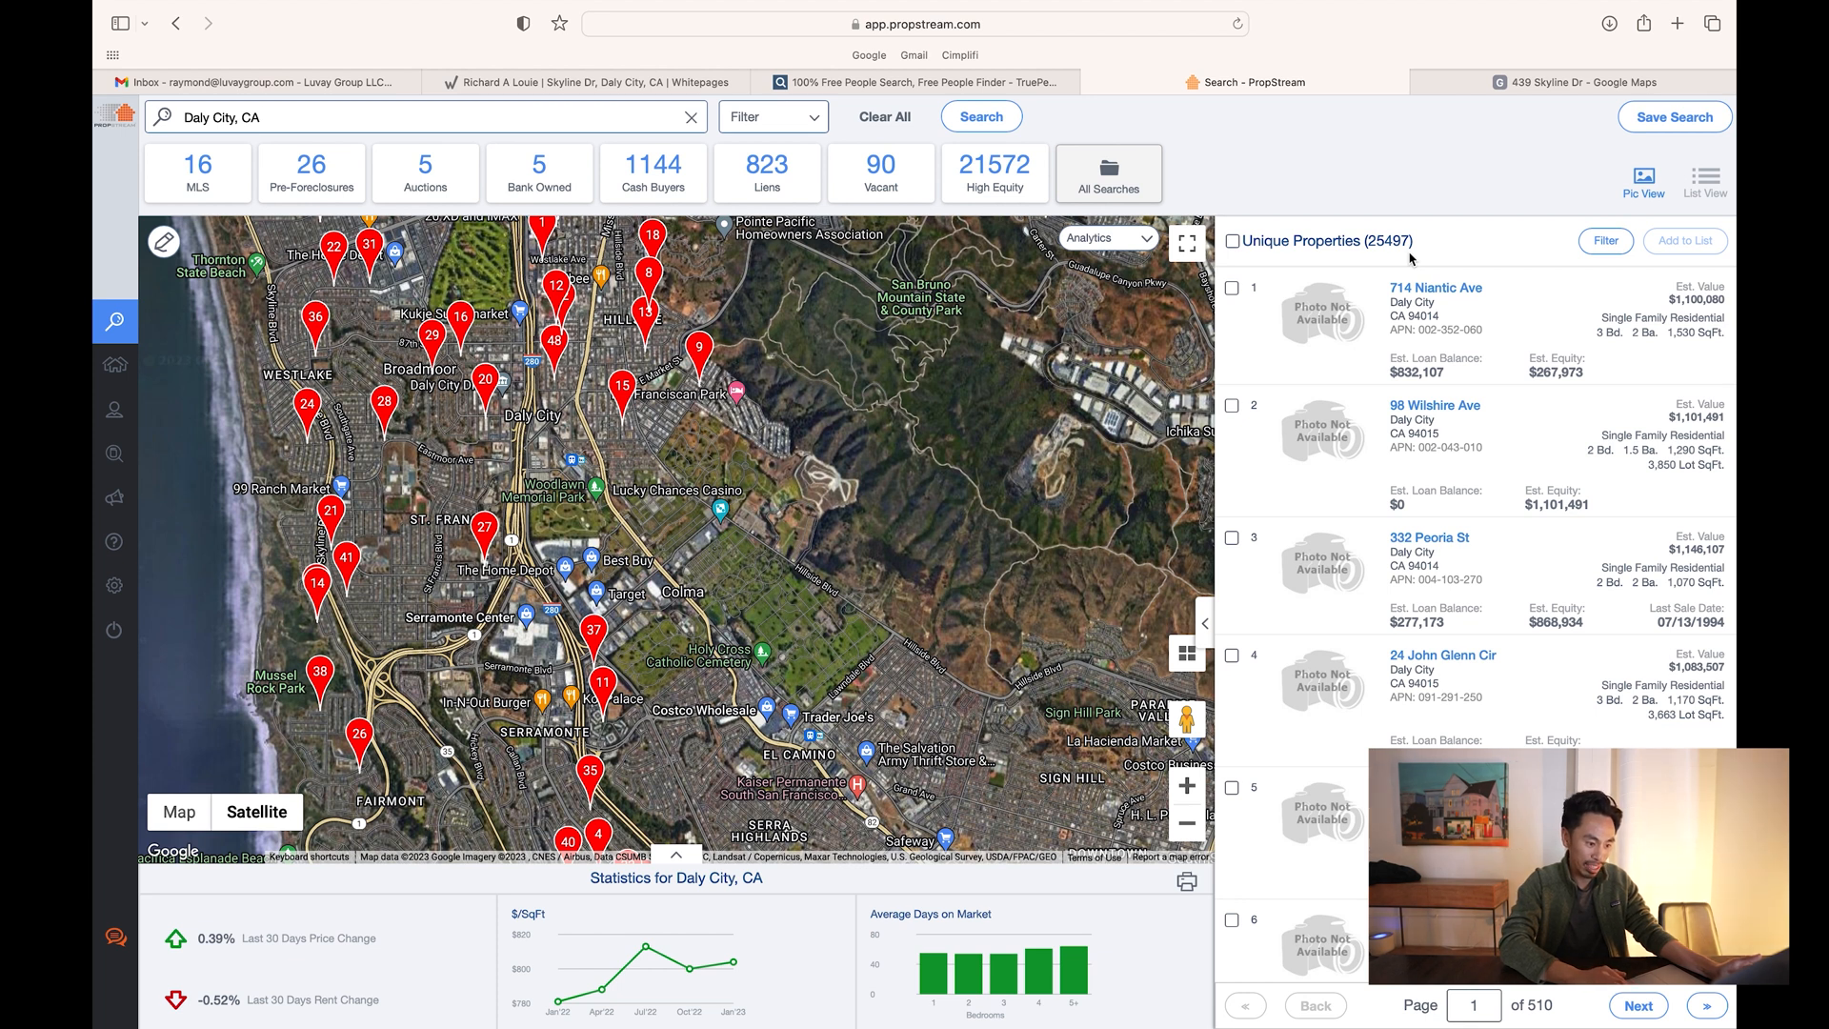
click(817, 122)
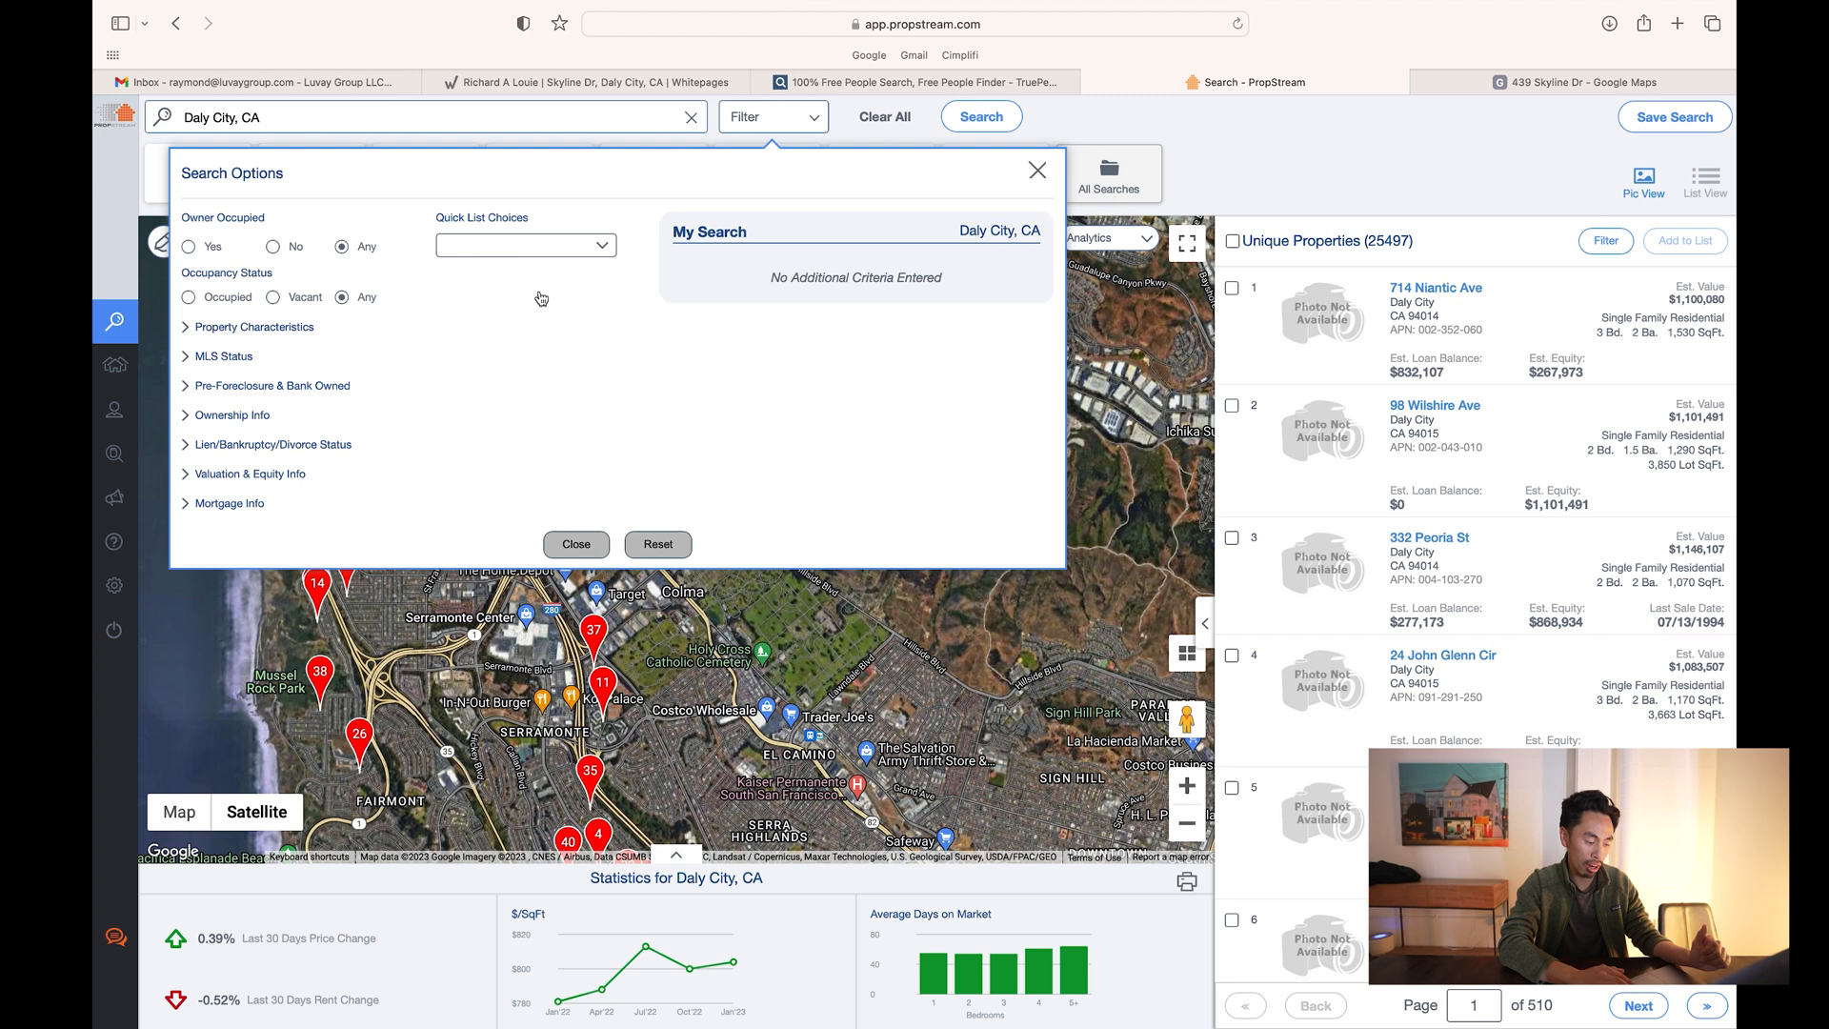
- Filter to non-owner-occupied properties with at least 3 bedrooms and 2 bathrooms
click(273, 249)
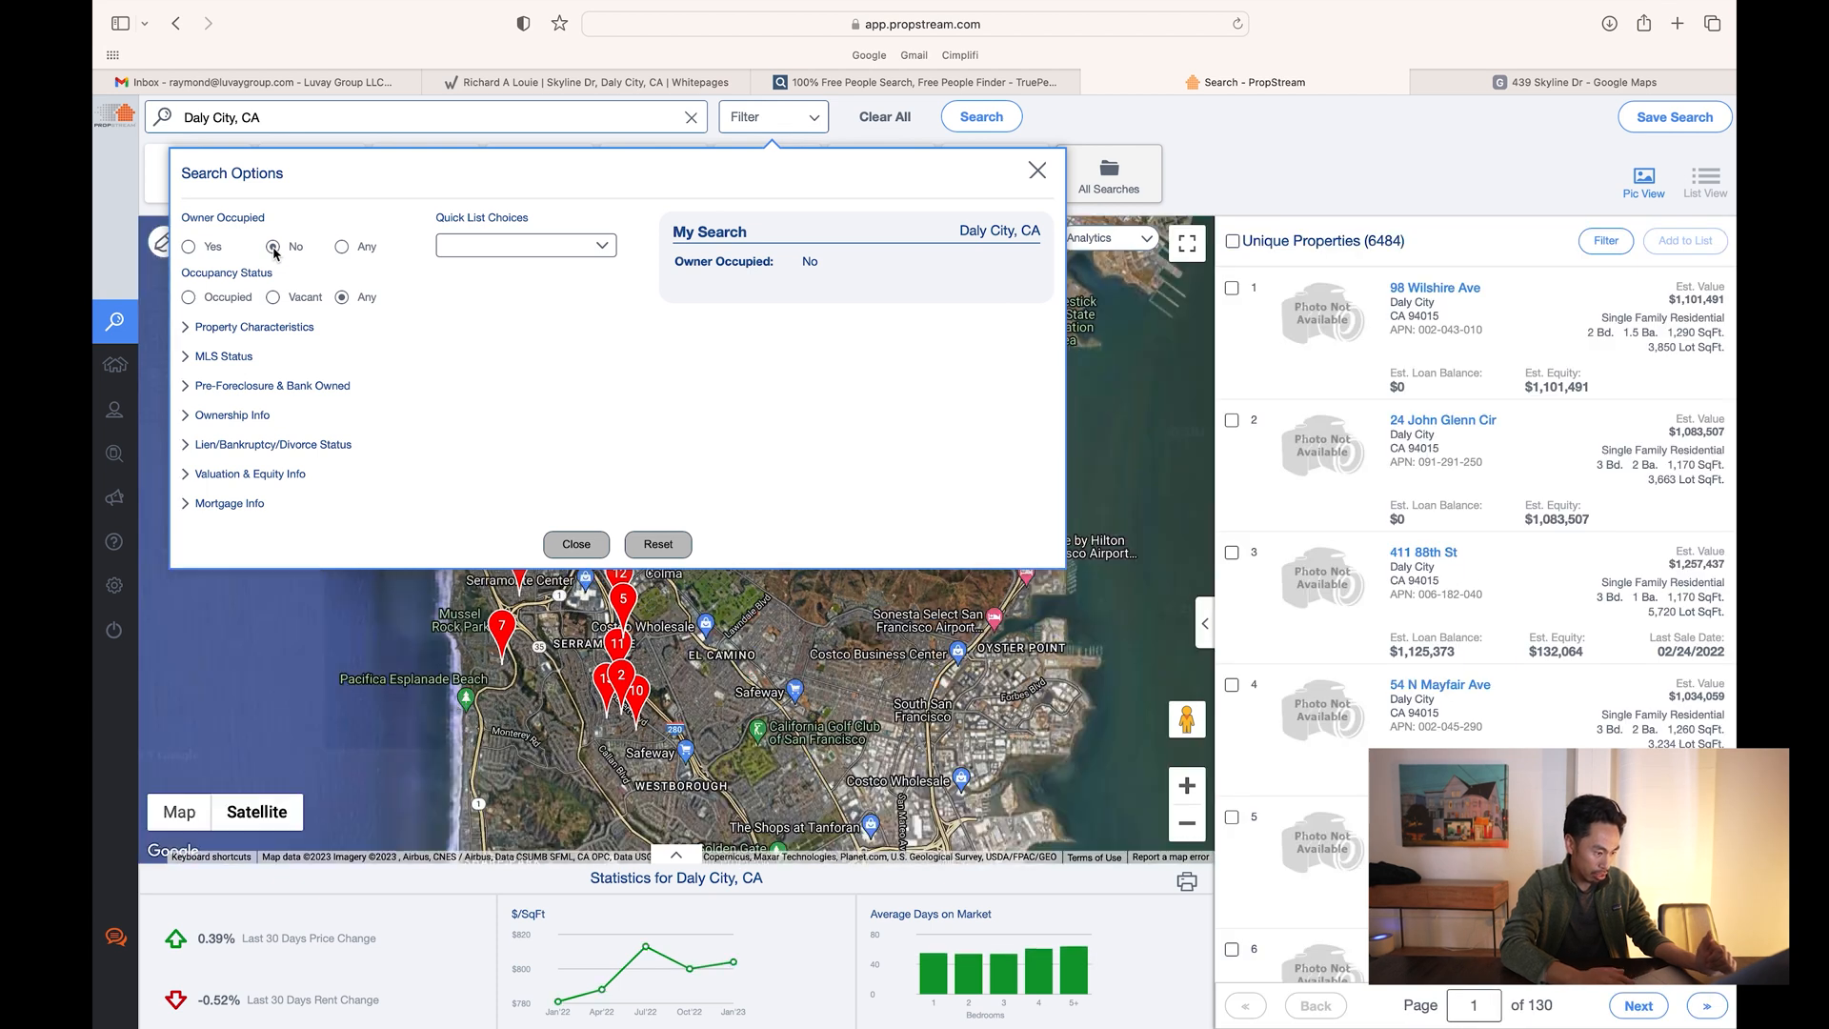
click(188, 329)
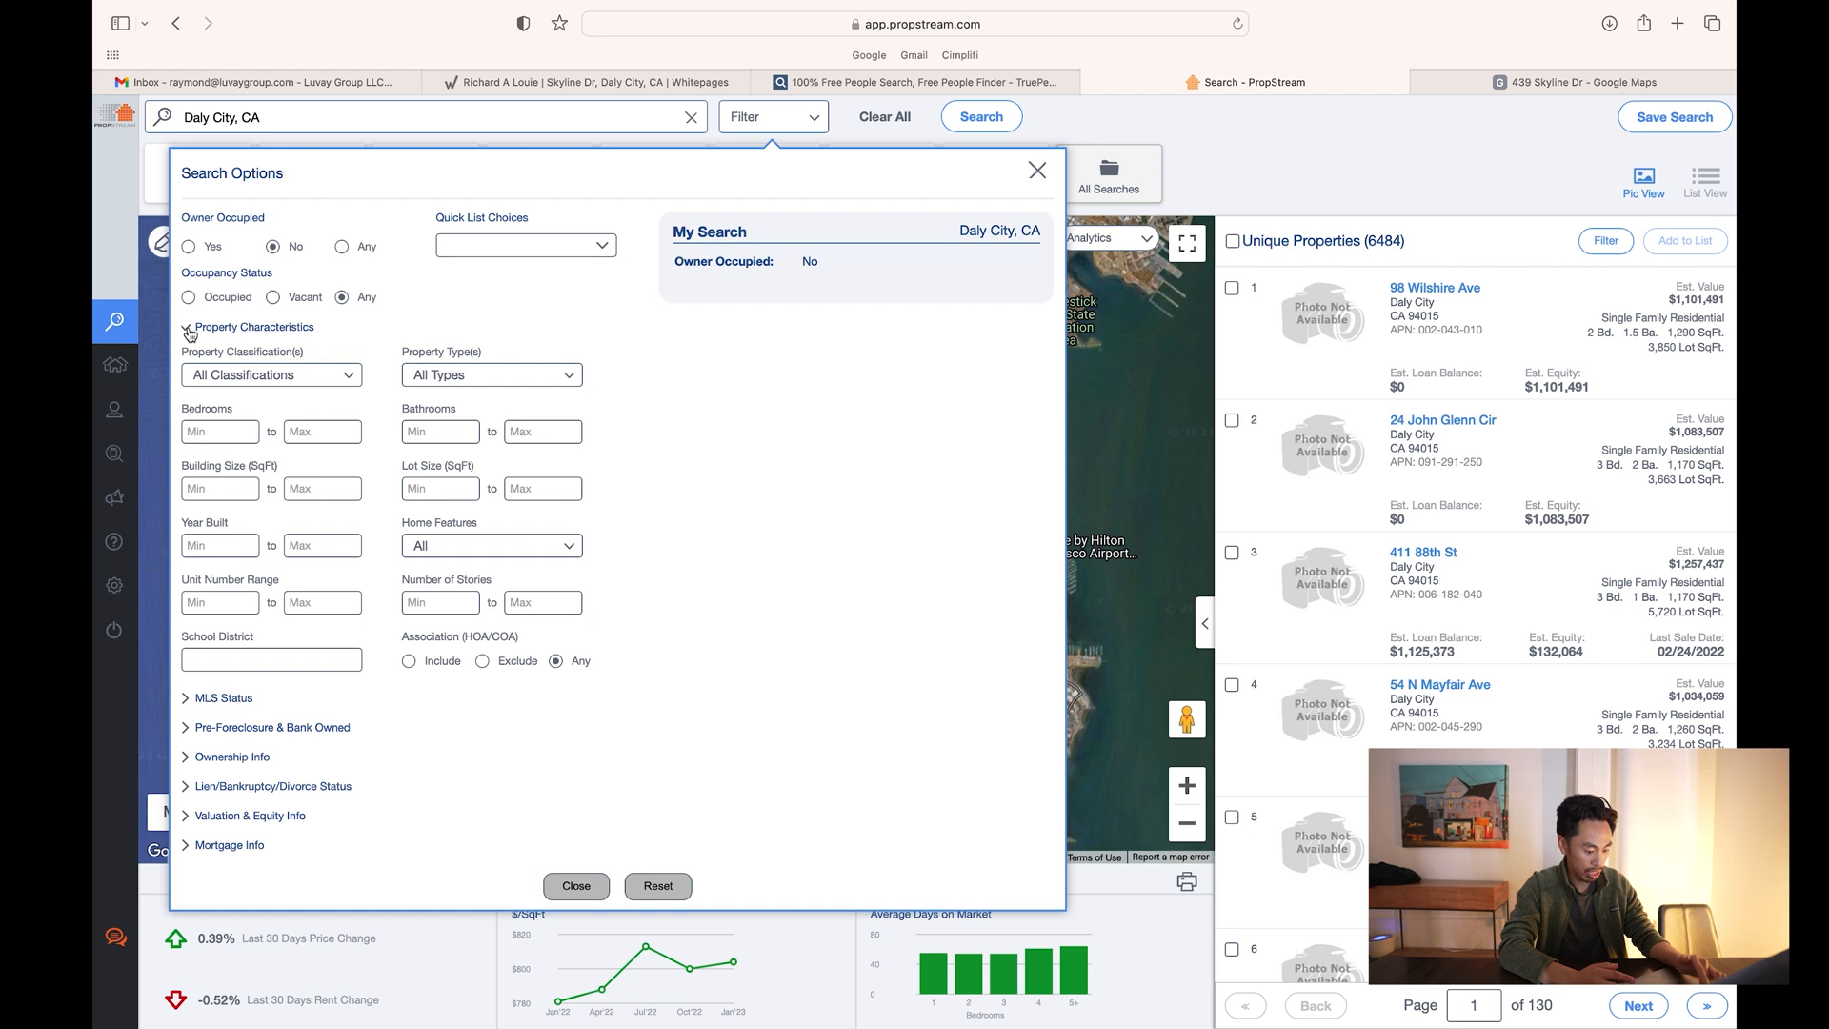
click(244, 431)
text(3)
click(453, 434)
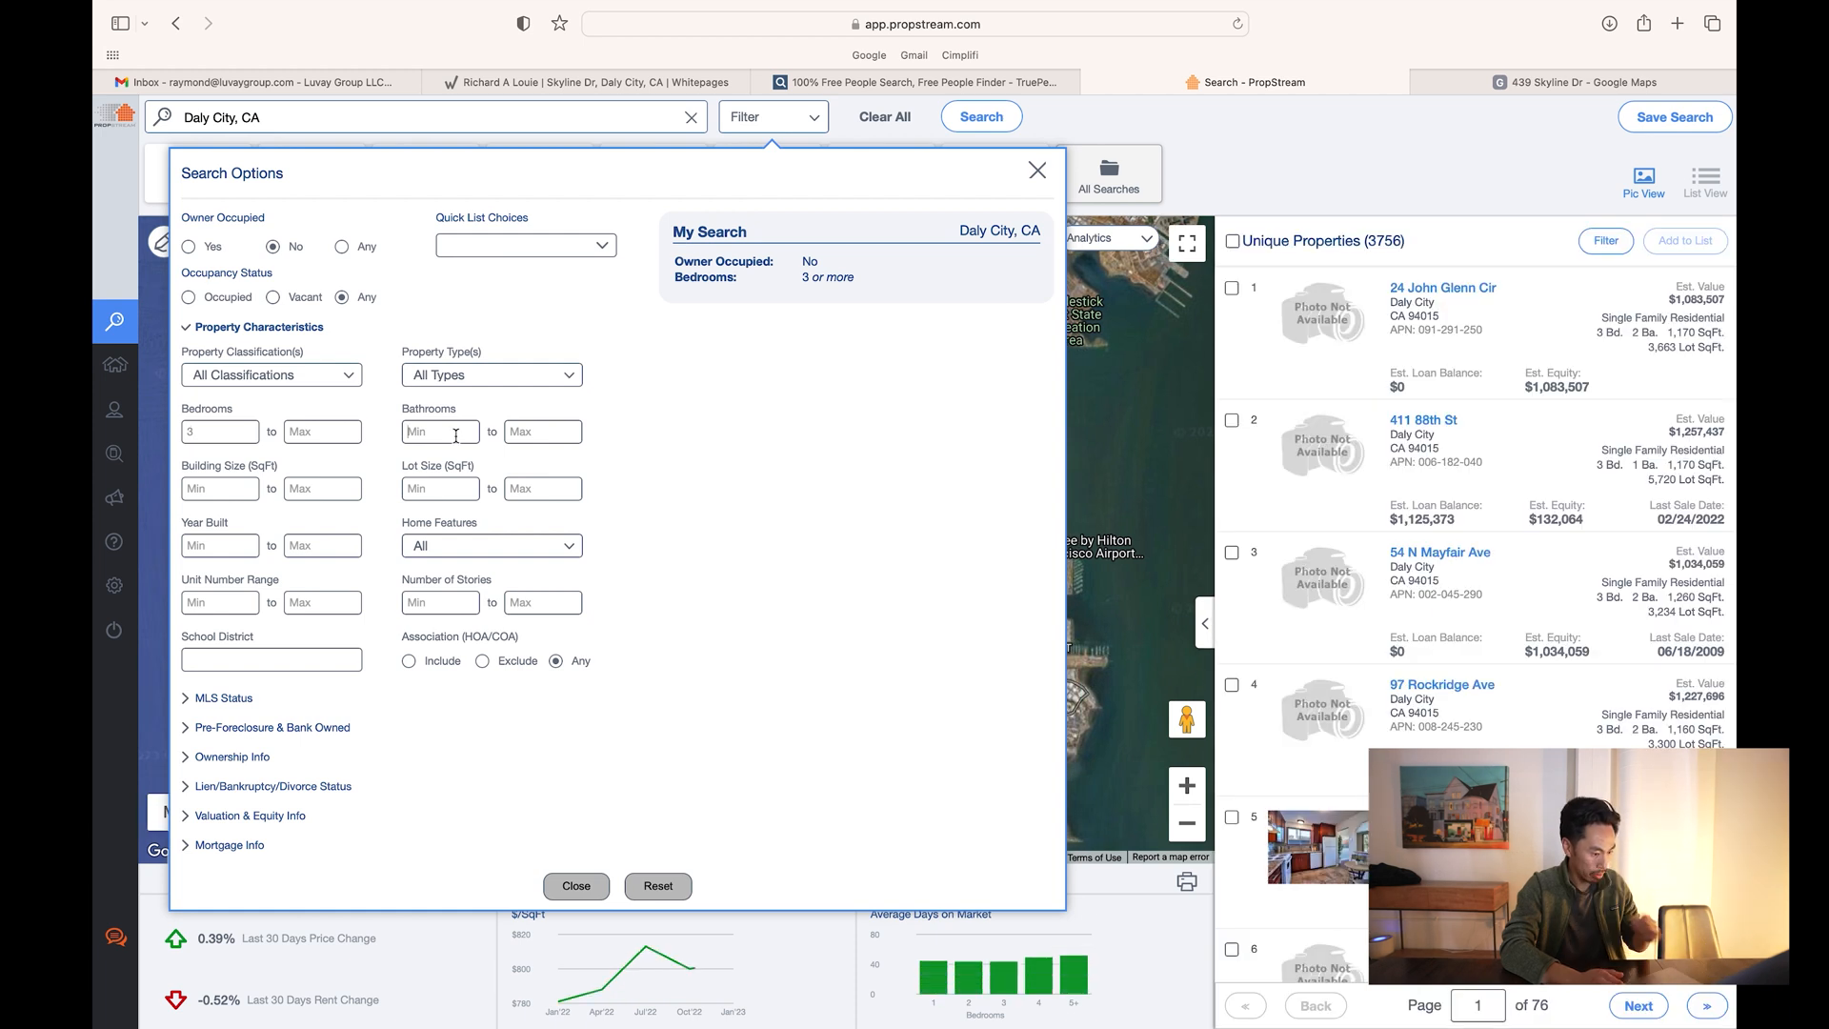
text(2)
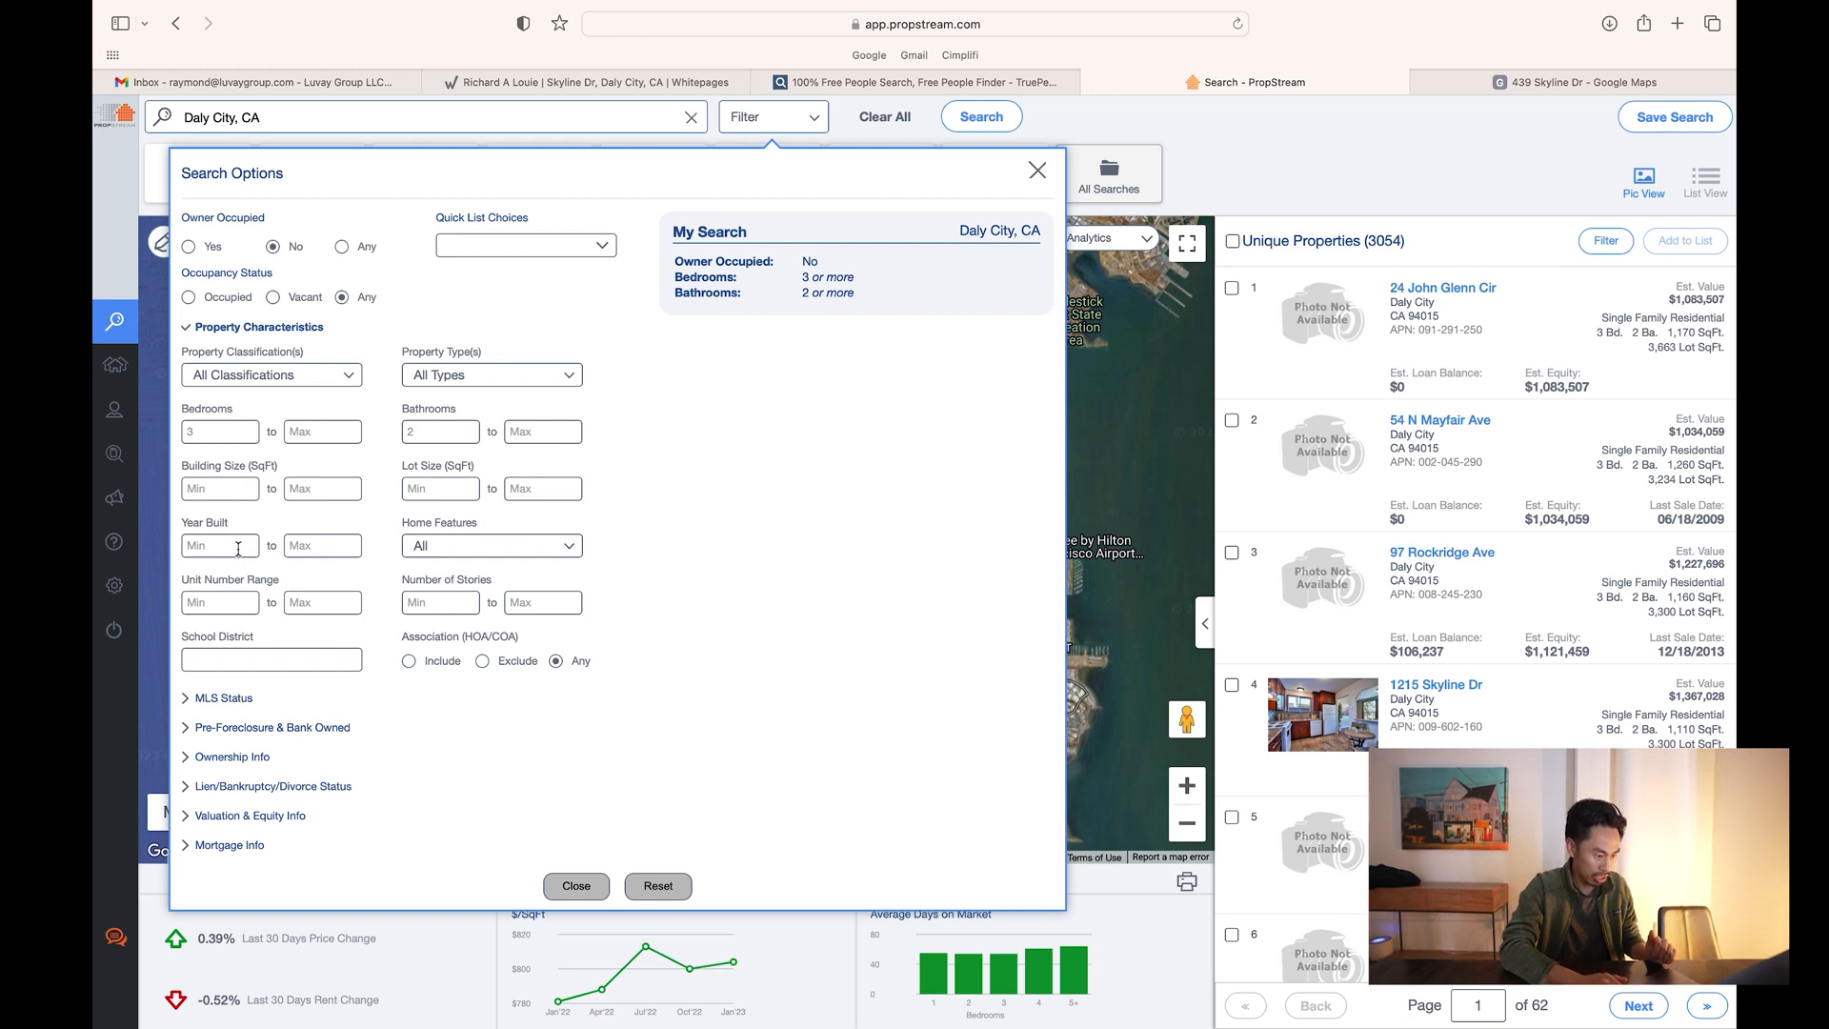
- Set the MLS Status filter so On Market is No
click(289, 327)
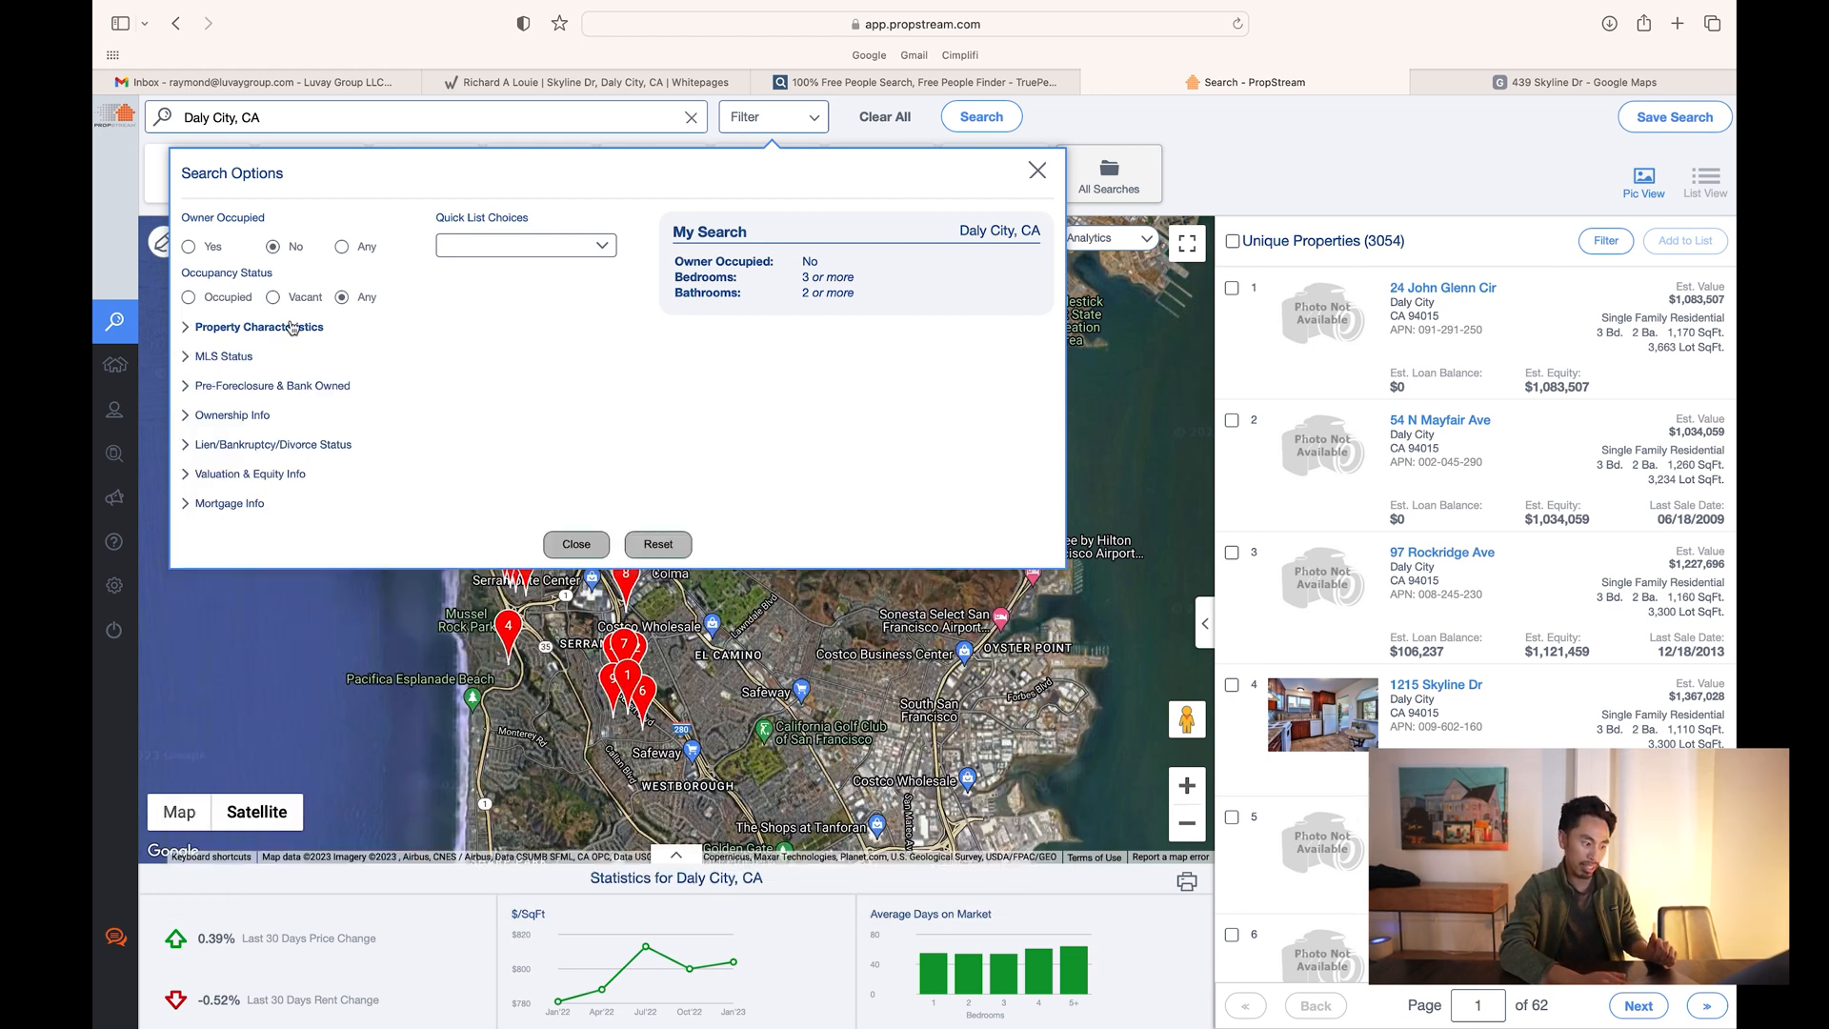
click(239, 358)
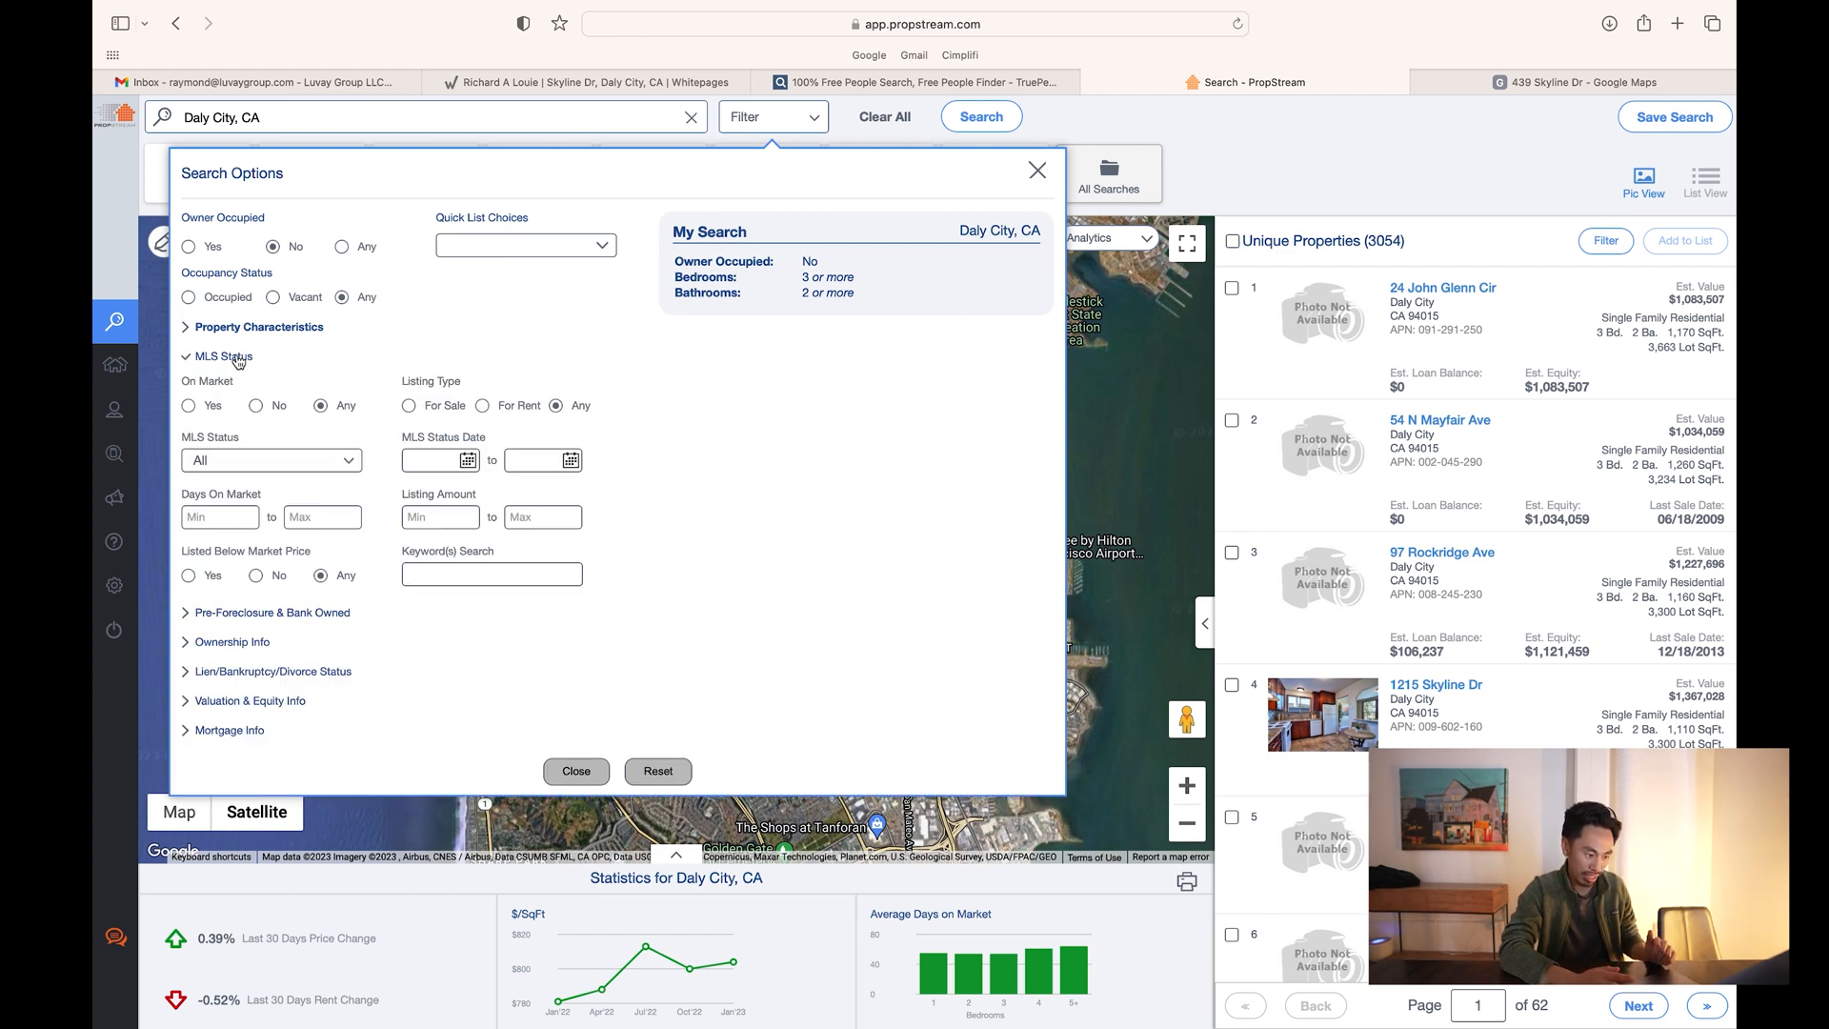
click(257, 407)
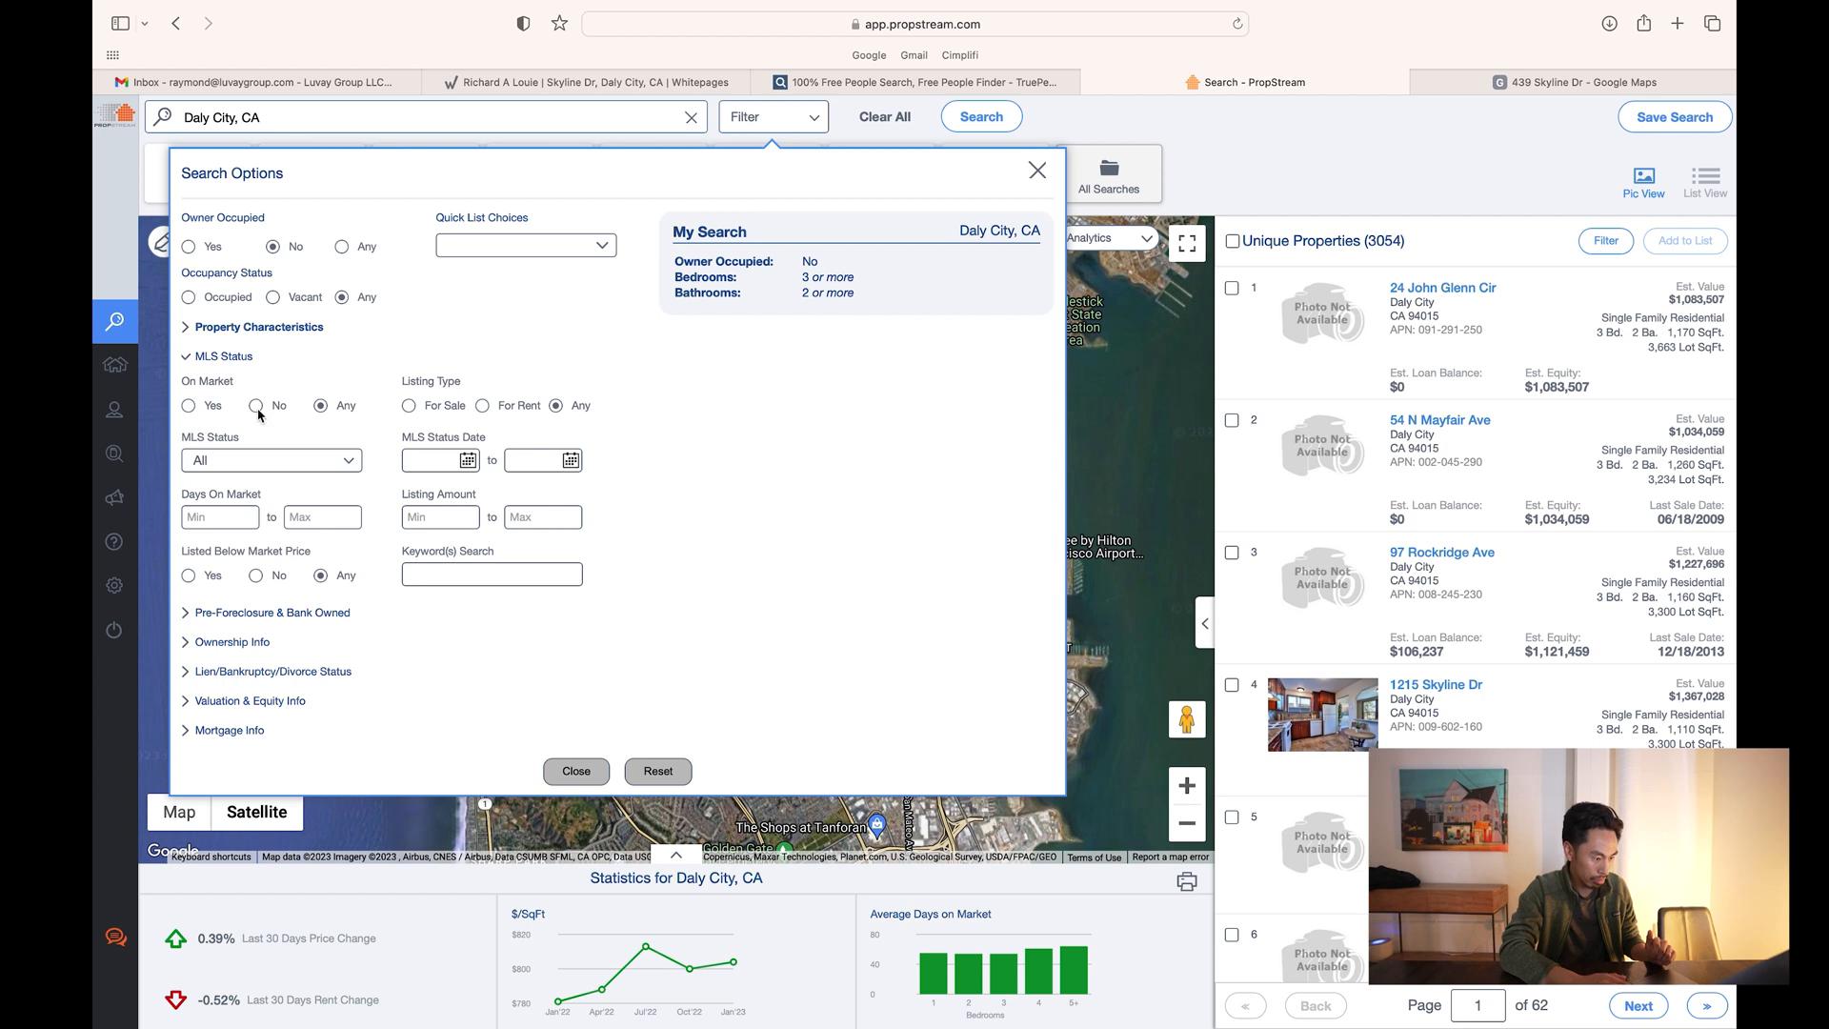
click(188, 360)
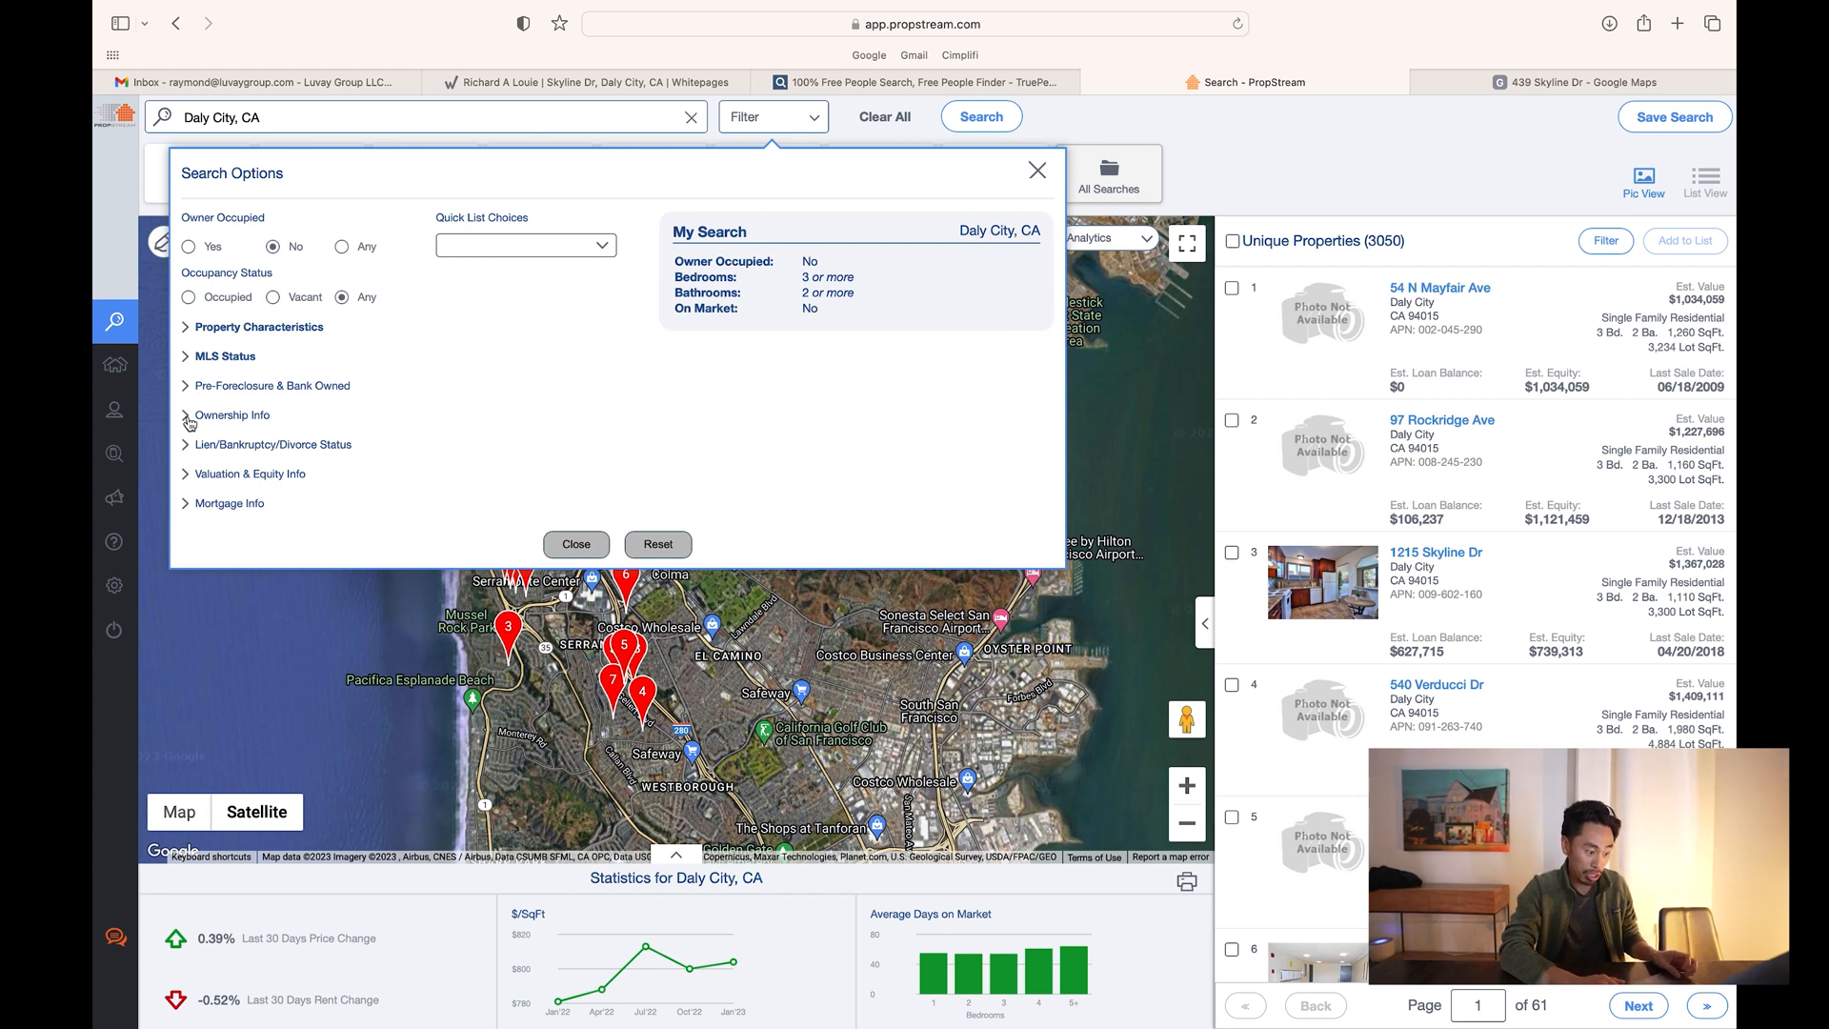
- Require a minimum of 20 years of ownership in the Ownership Info filter
click(188, 416)
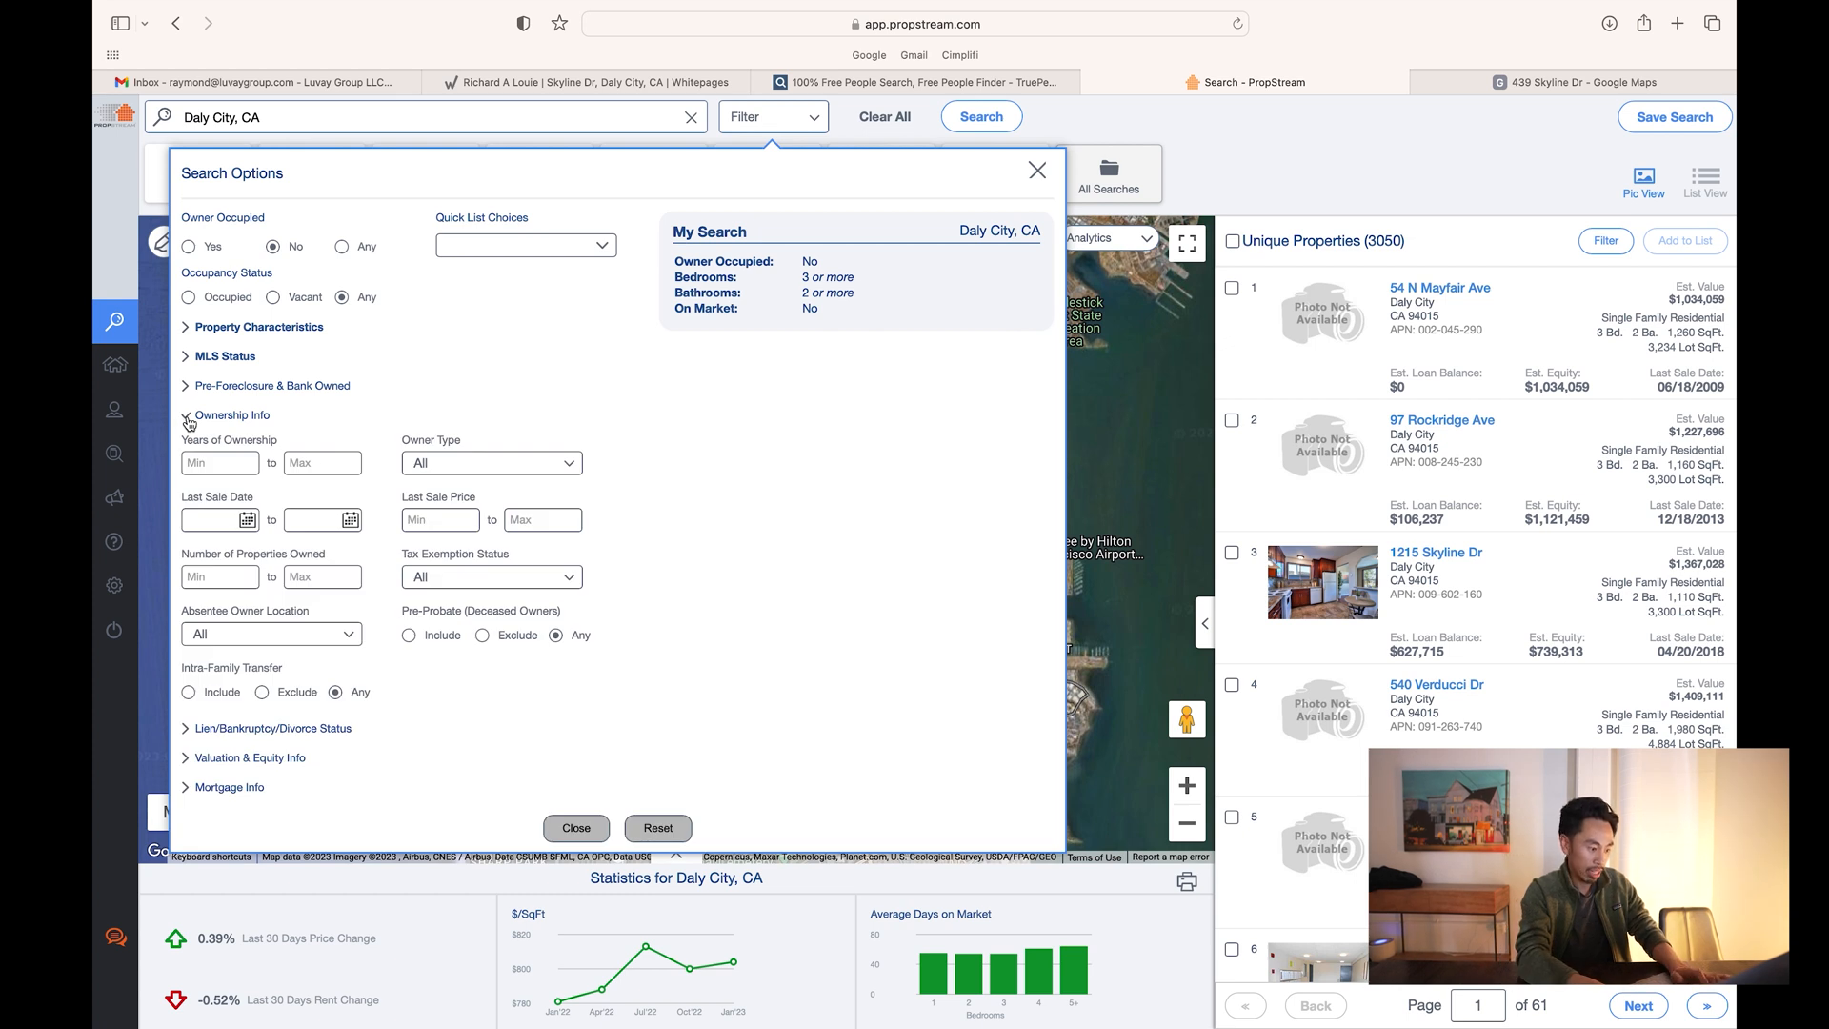
click(218, 467)
text(20)
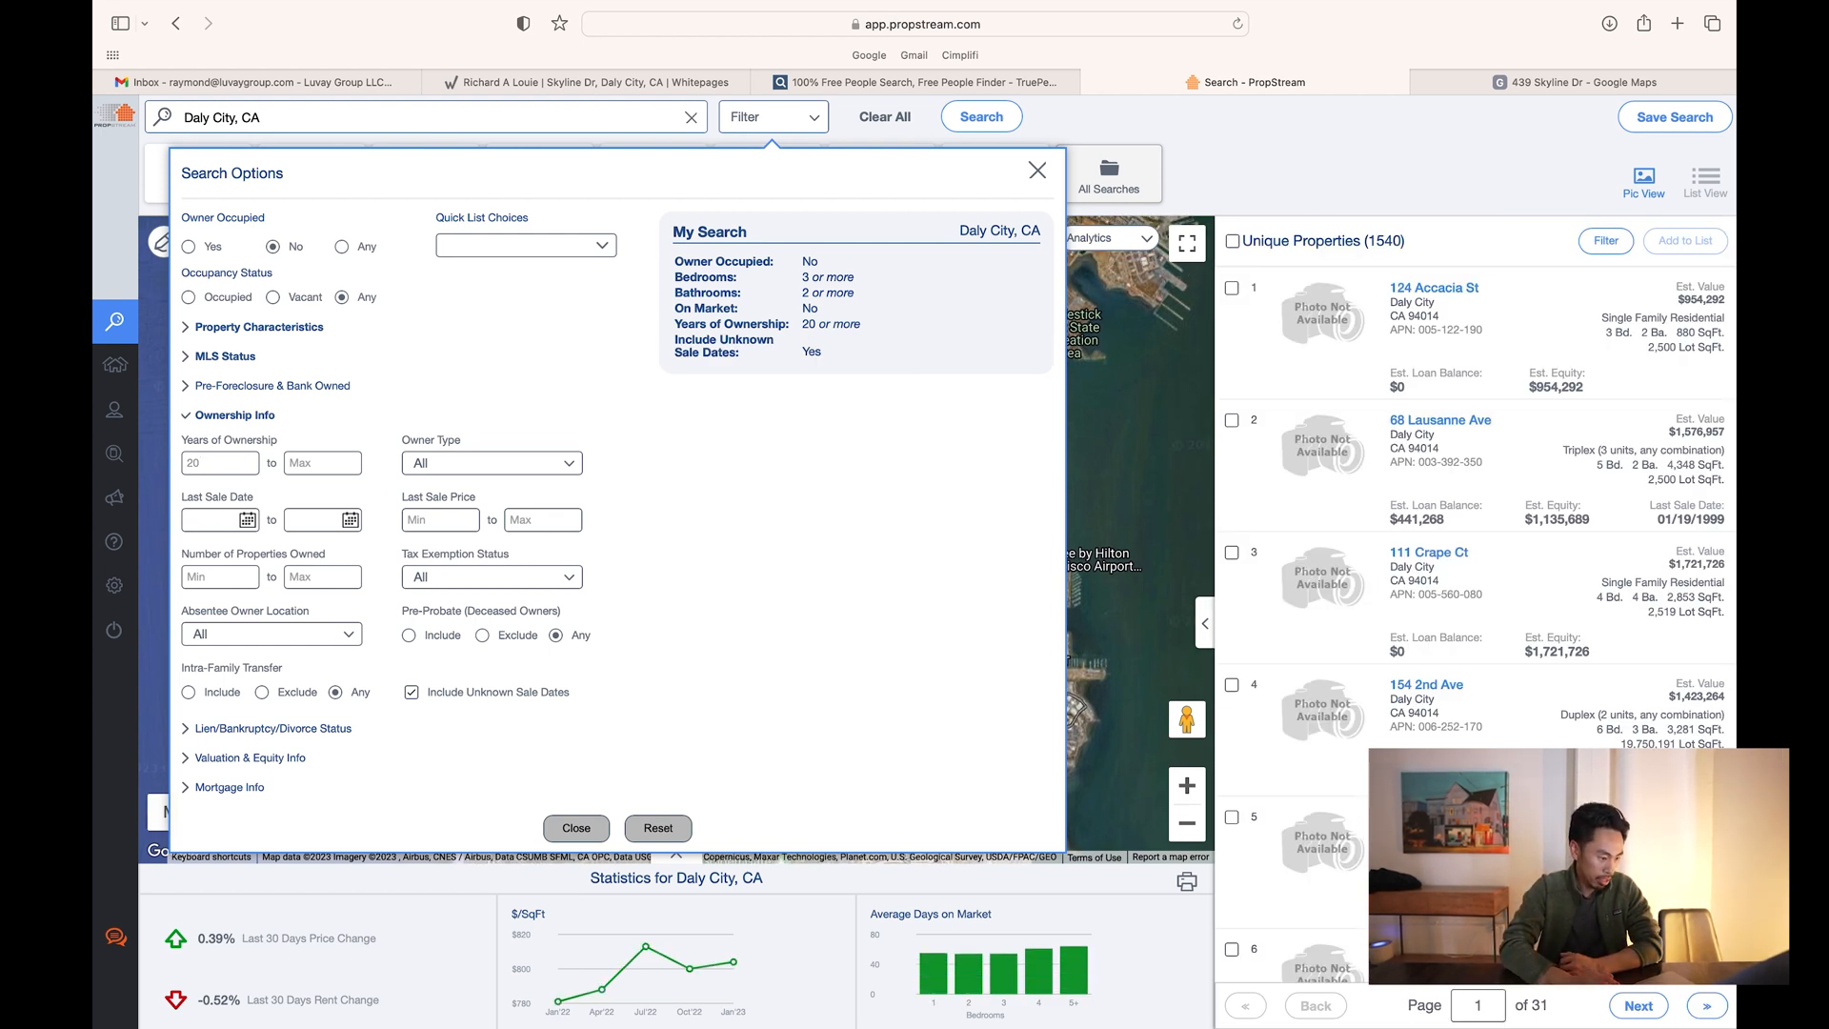
click(265, 419)
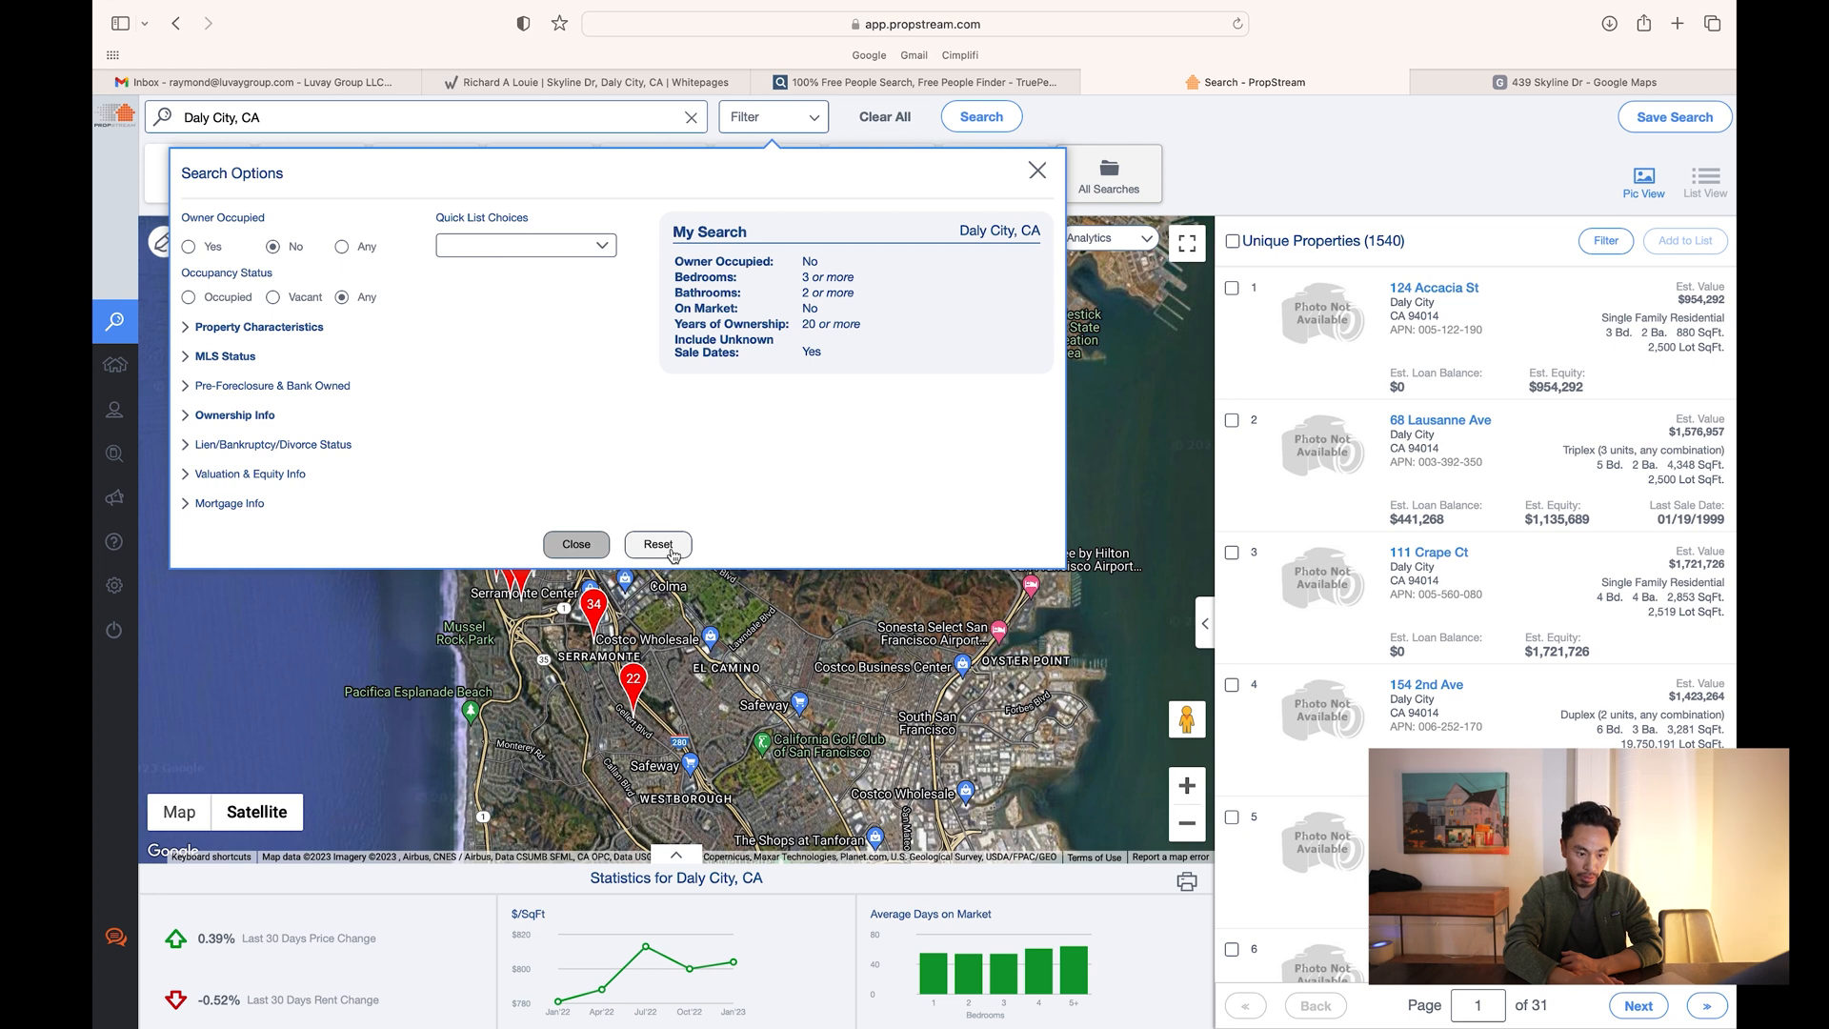
- Close Search Options, select all 1,540 properties, and open Add to Marketing List
click(596, 547)
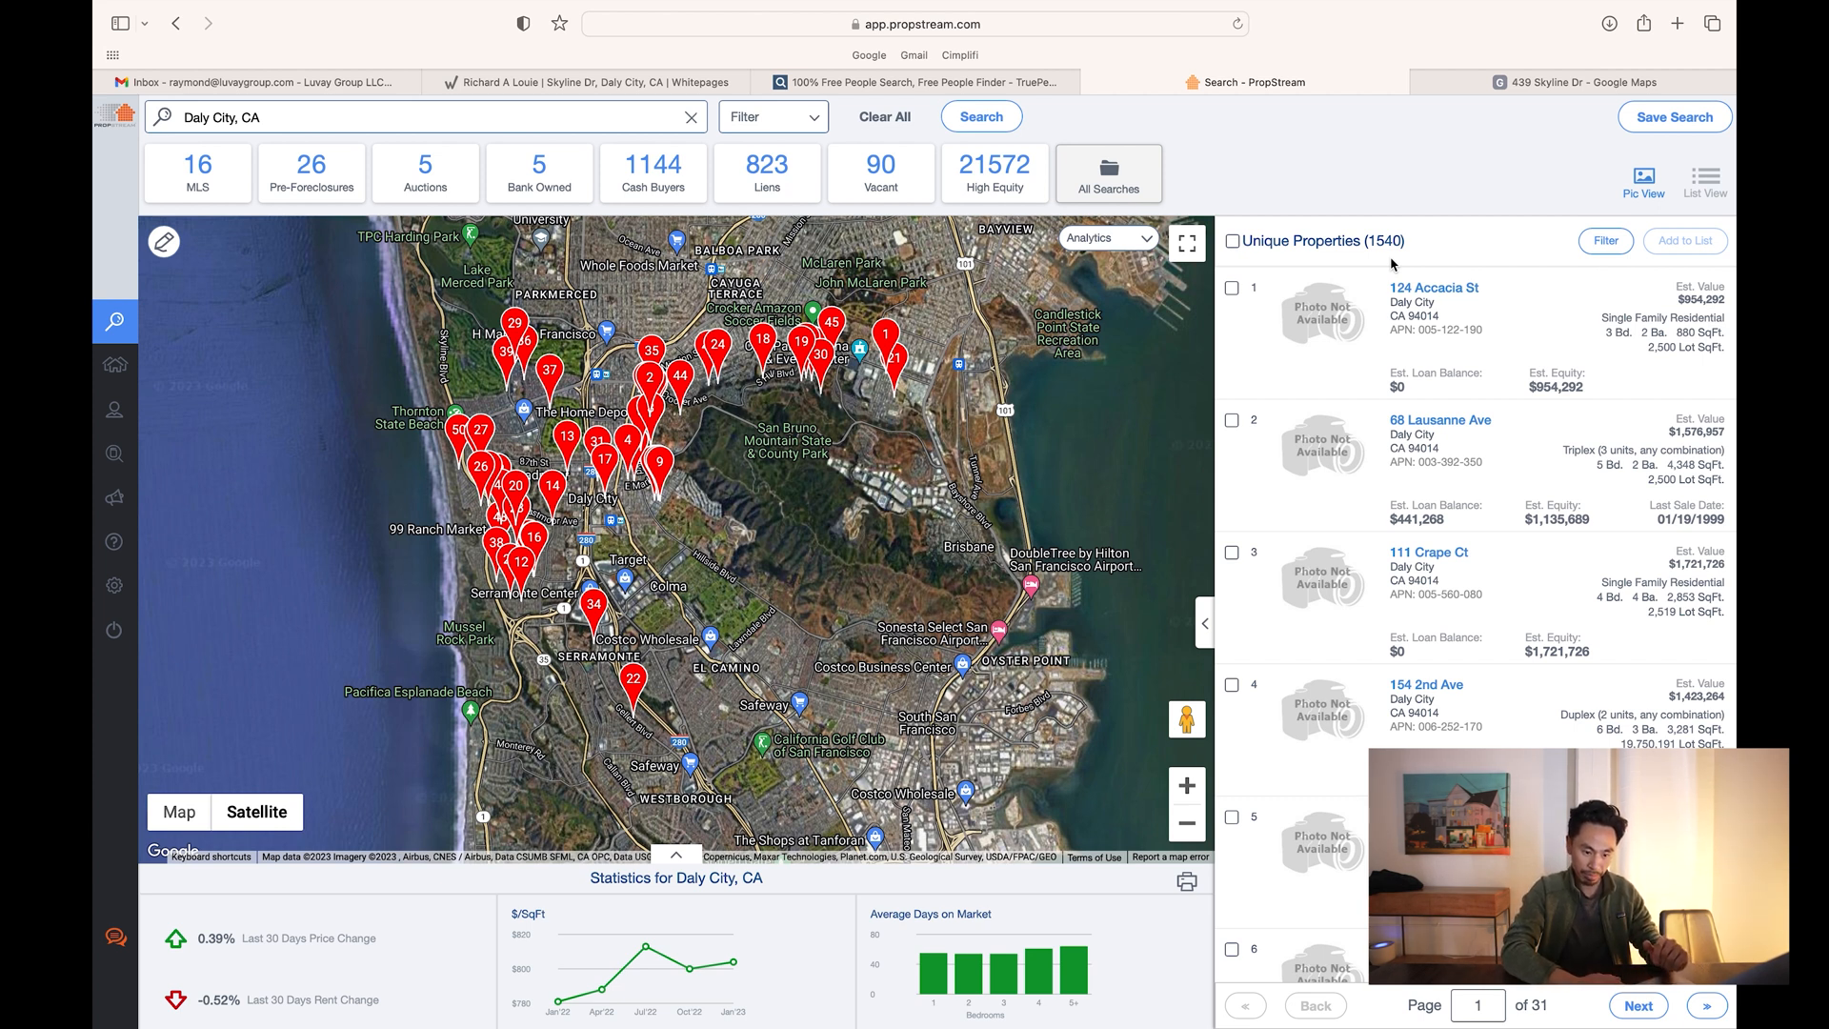
click(1232, 241)
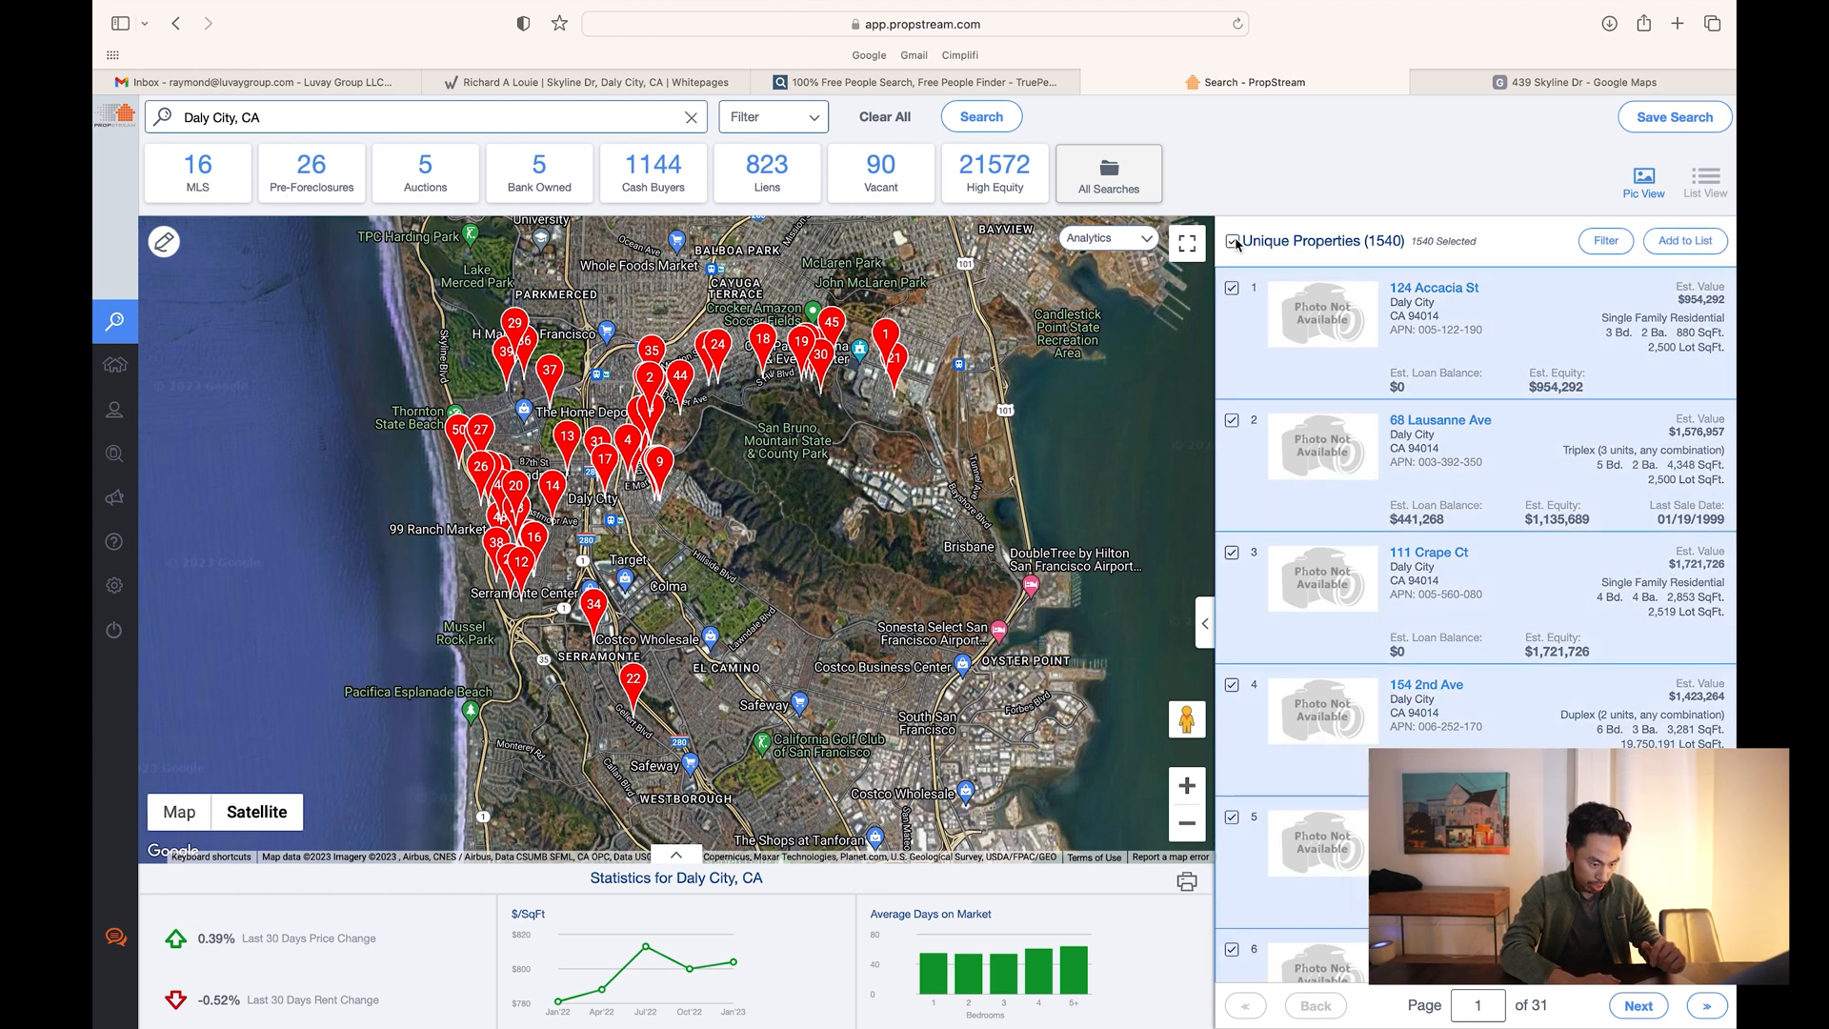
click(1680, 245)
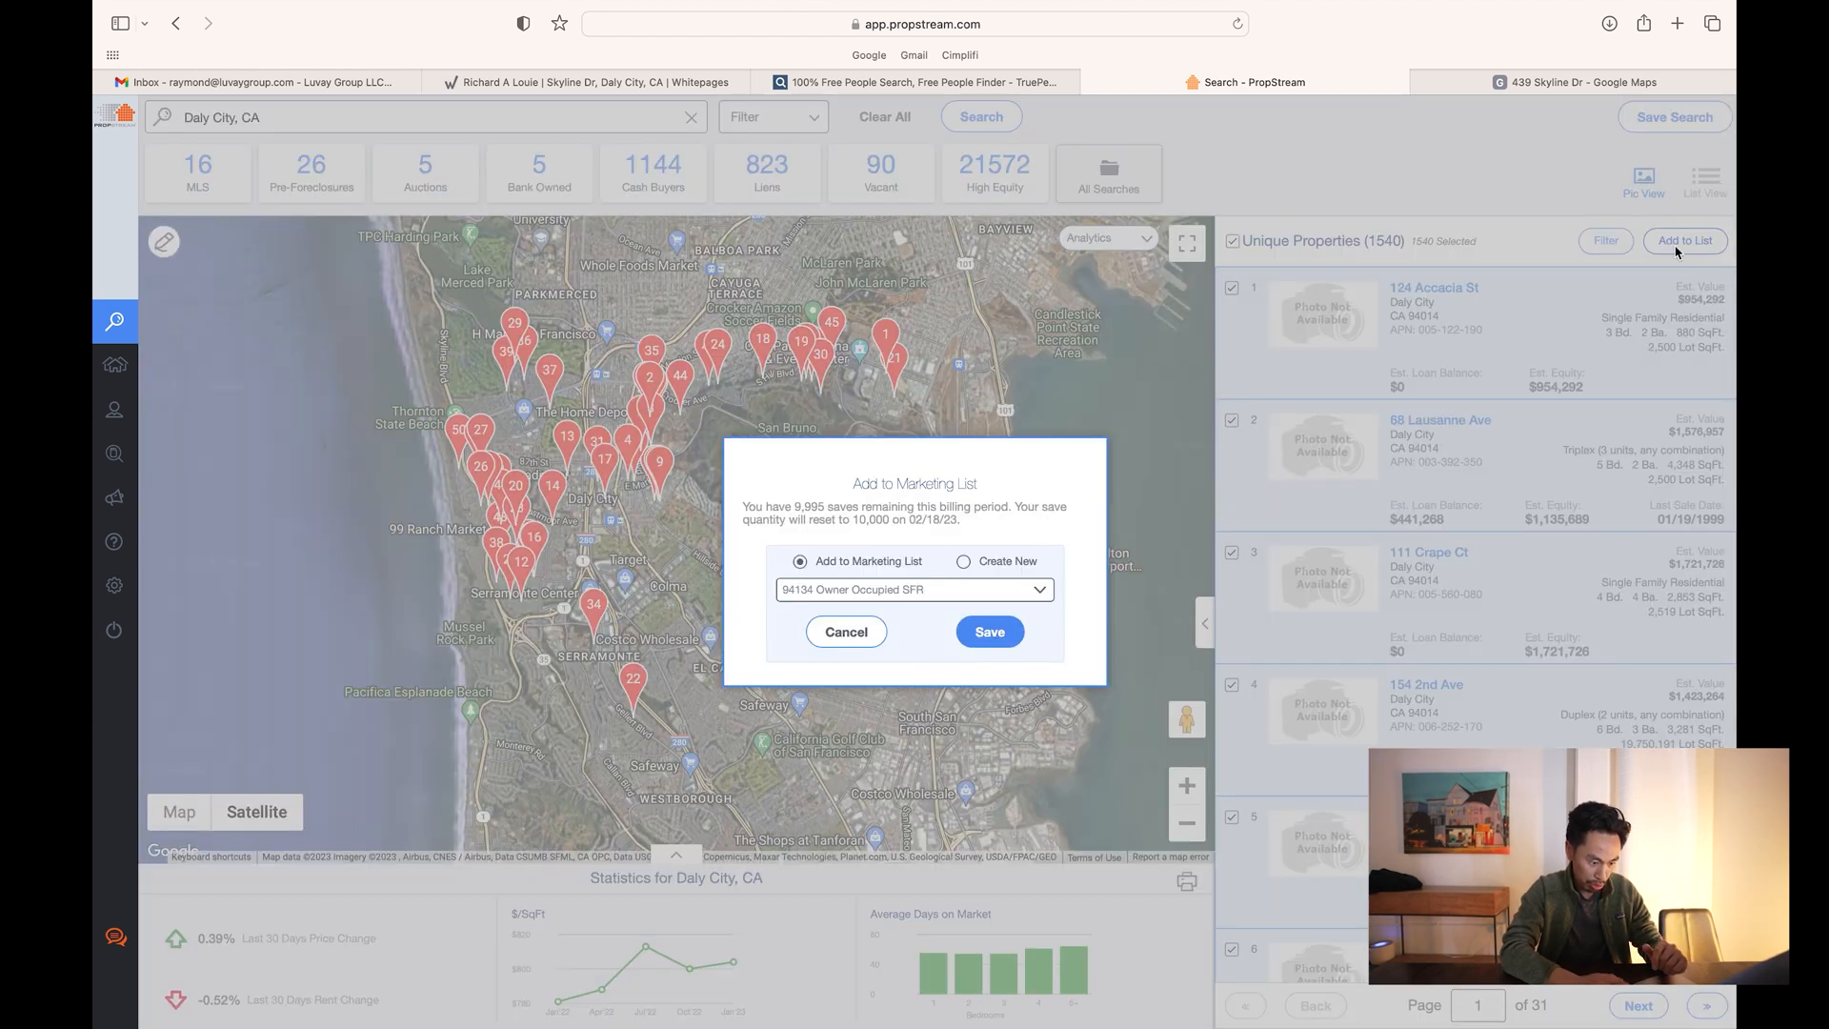
- Create a new marketing list named 'DC Marketing List' and save the 1,540 properties to it
click(963, 563)
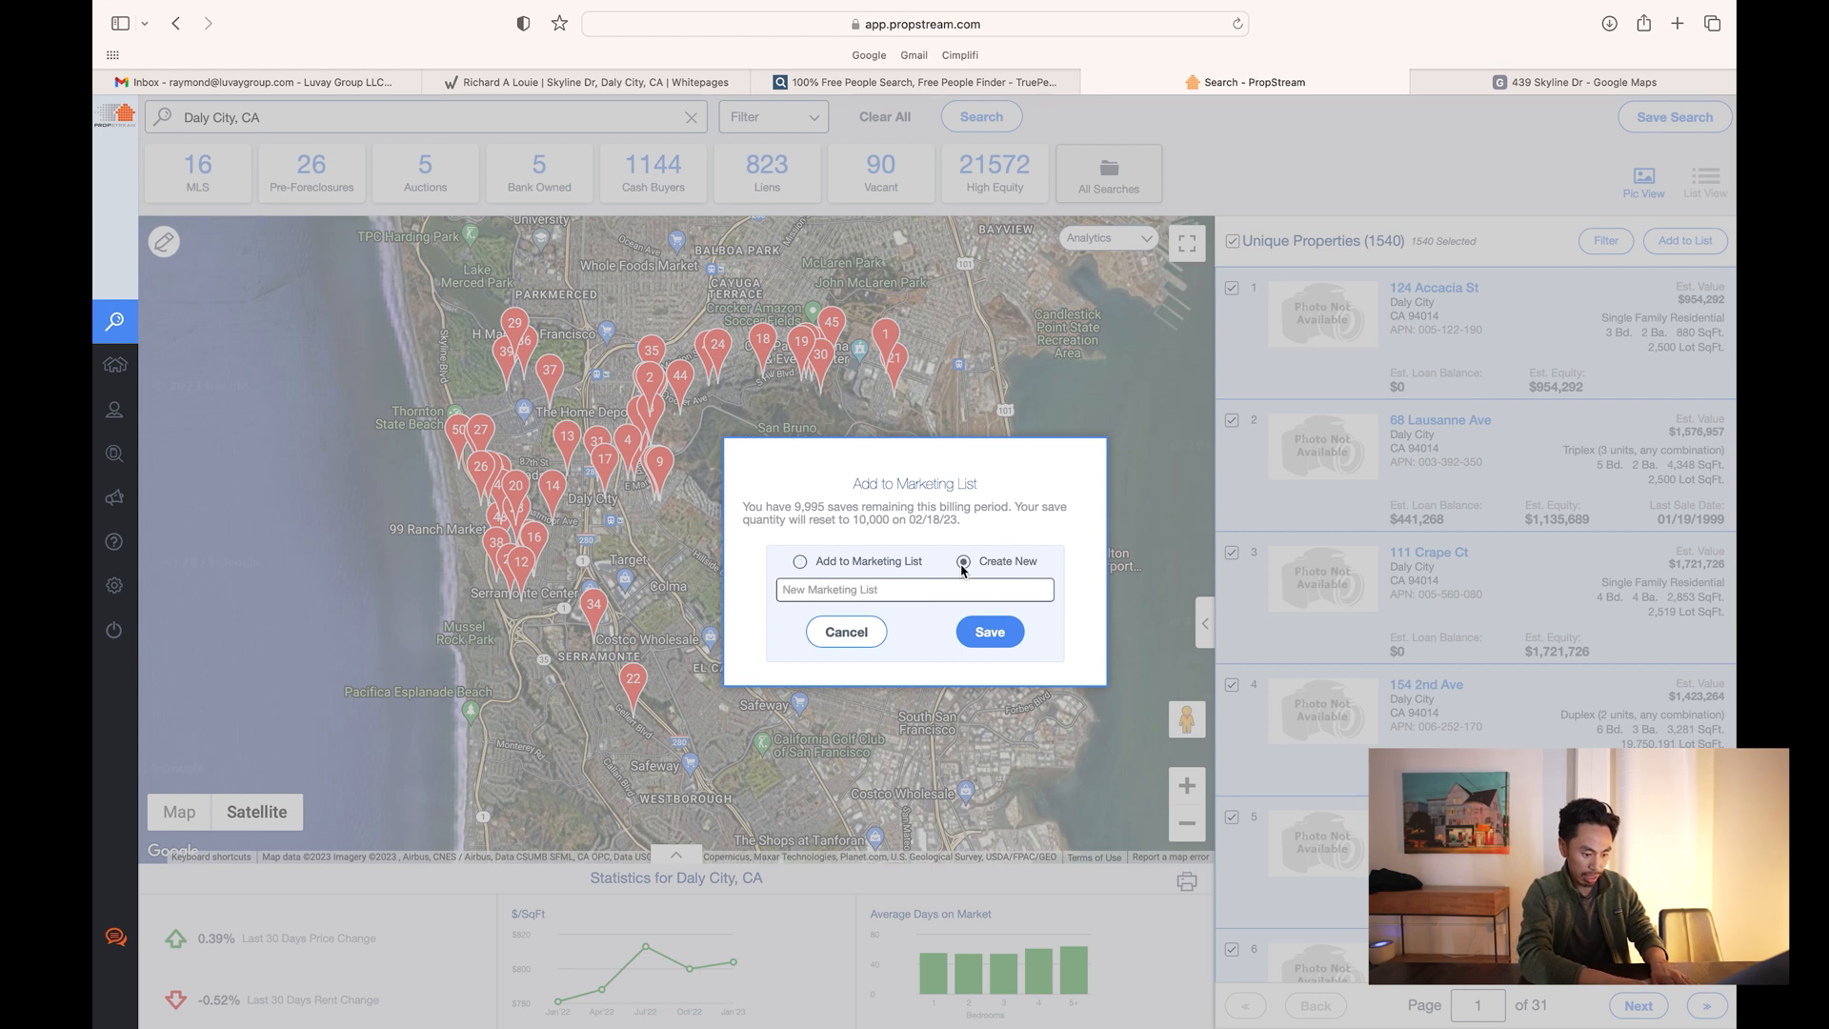
click(934, 590)
text(D)
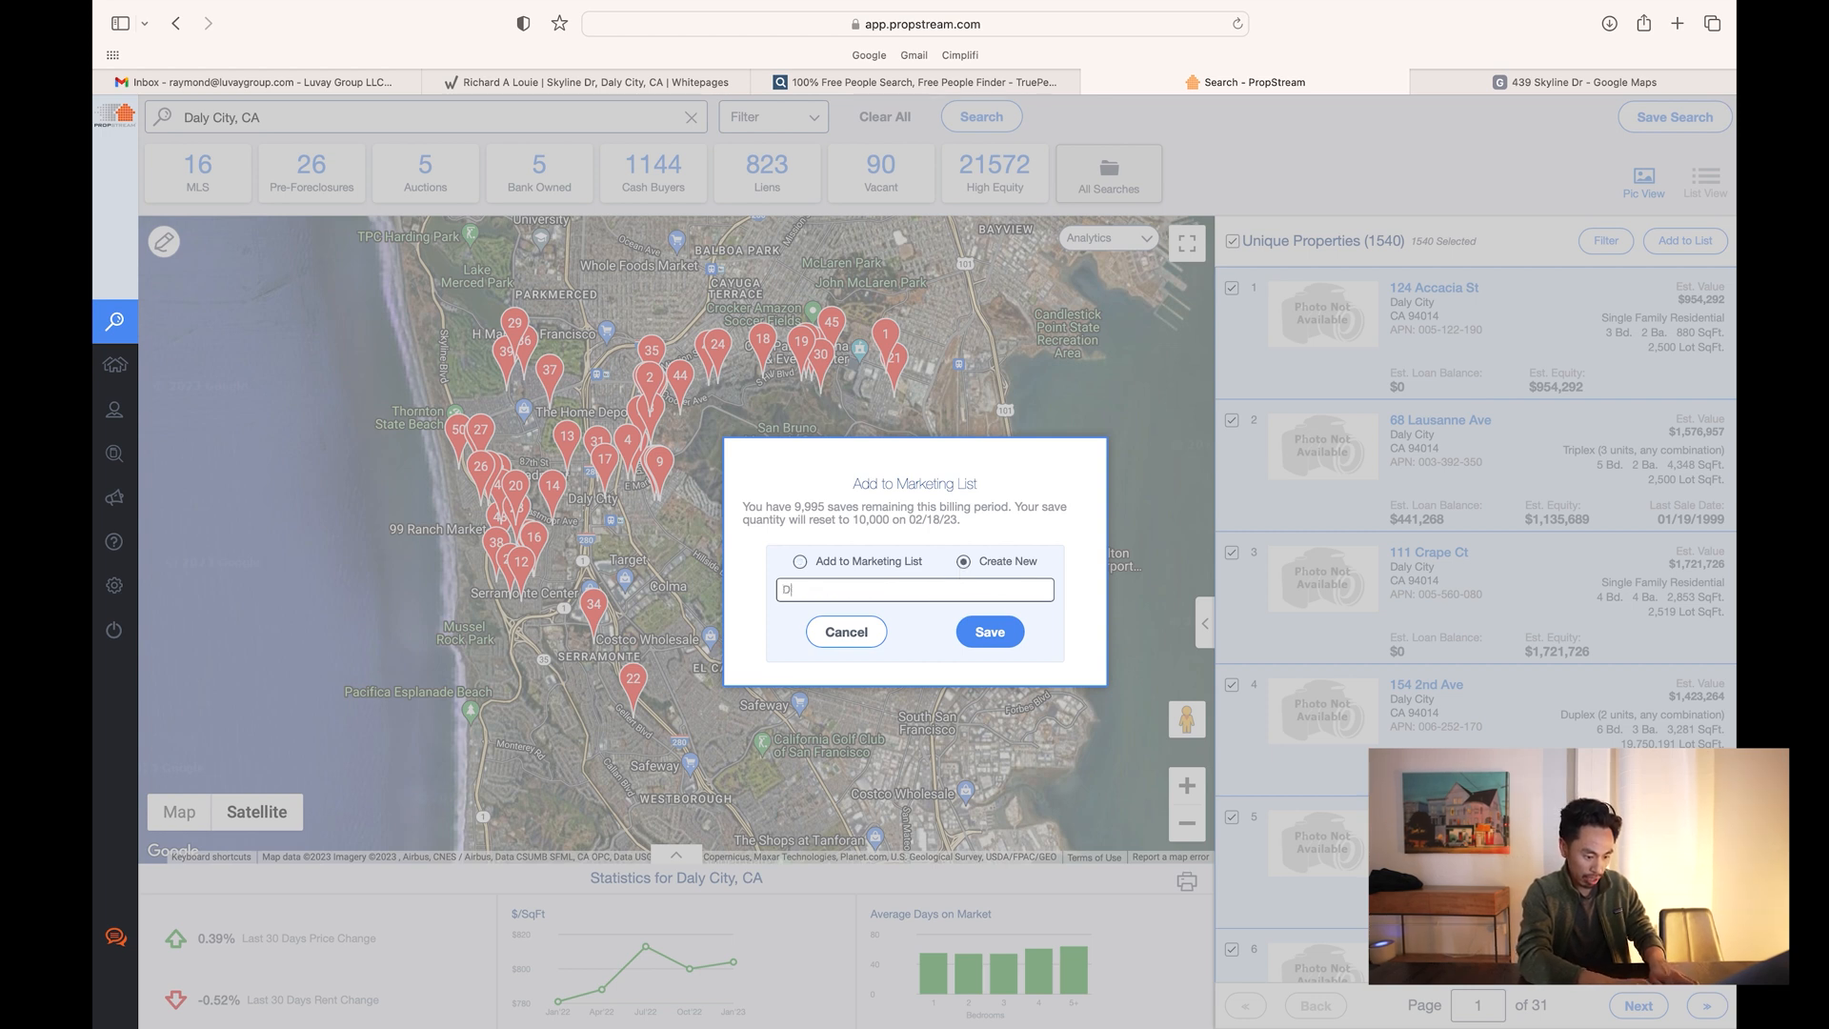
text(C Marketing List)
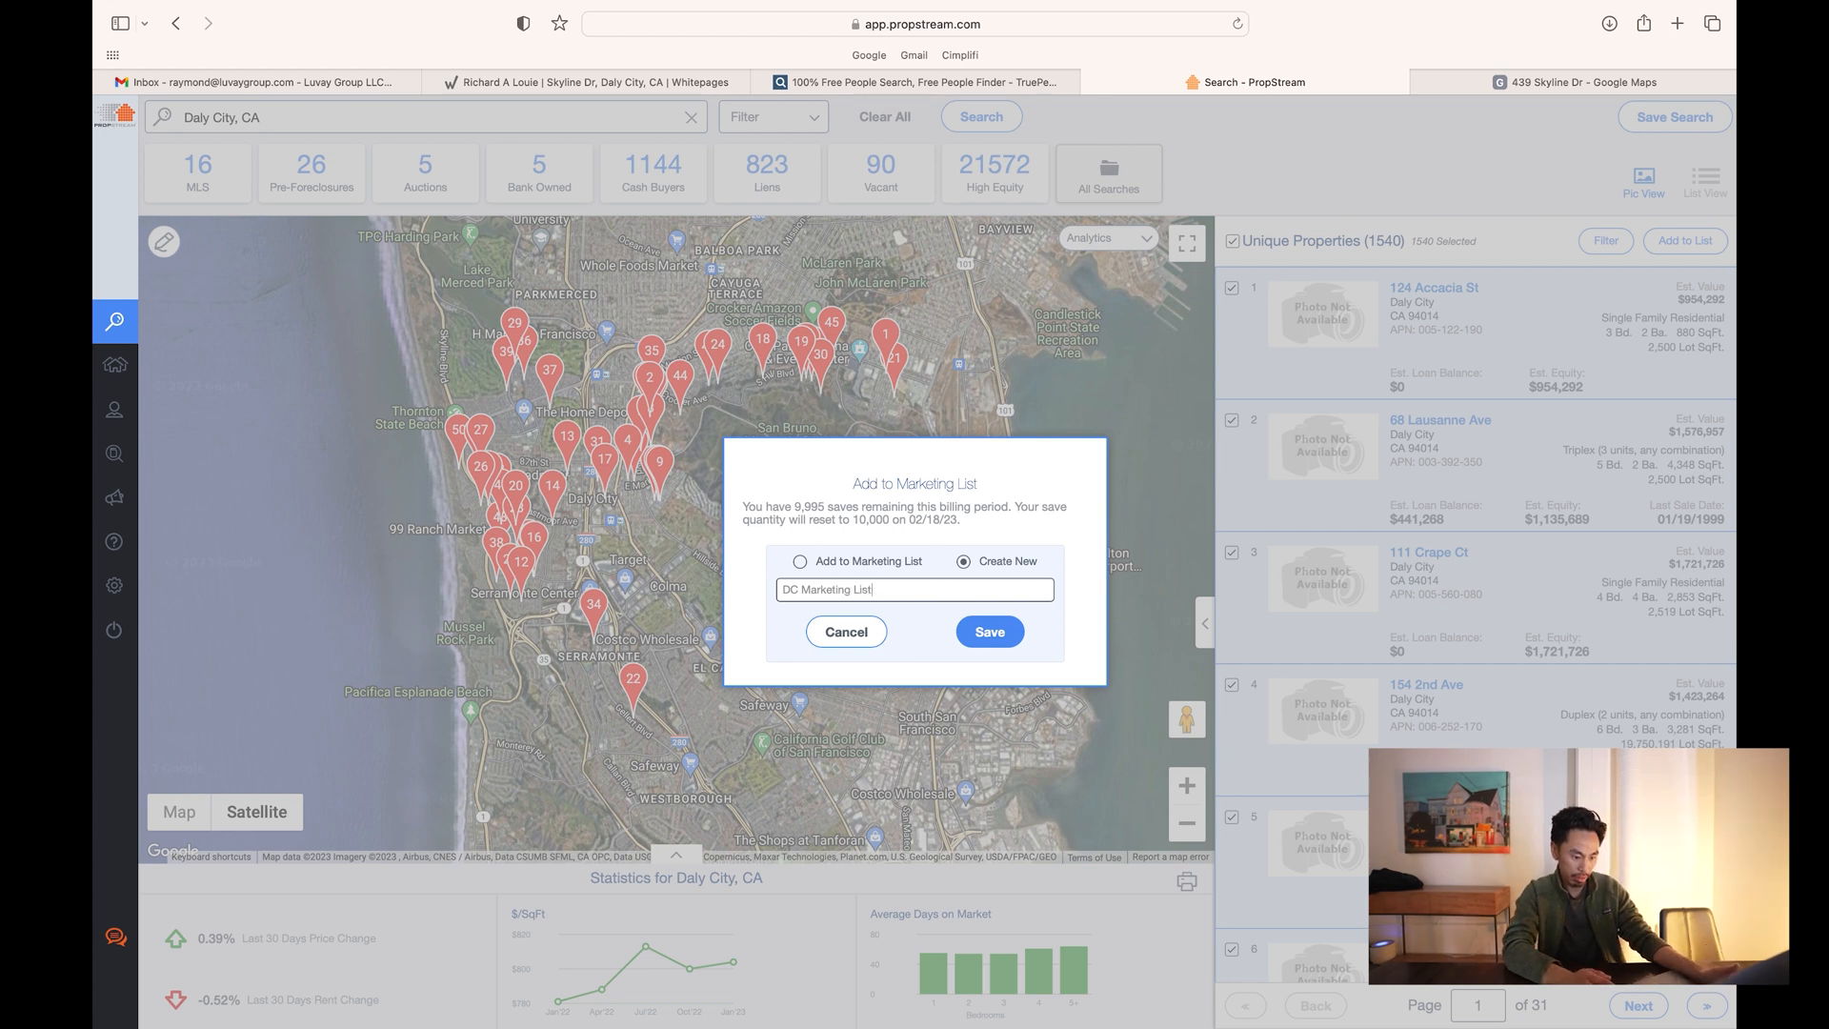
click(1013, 645)
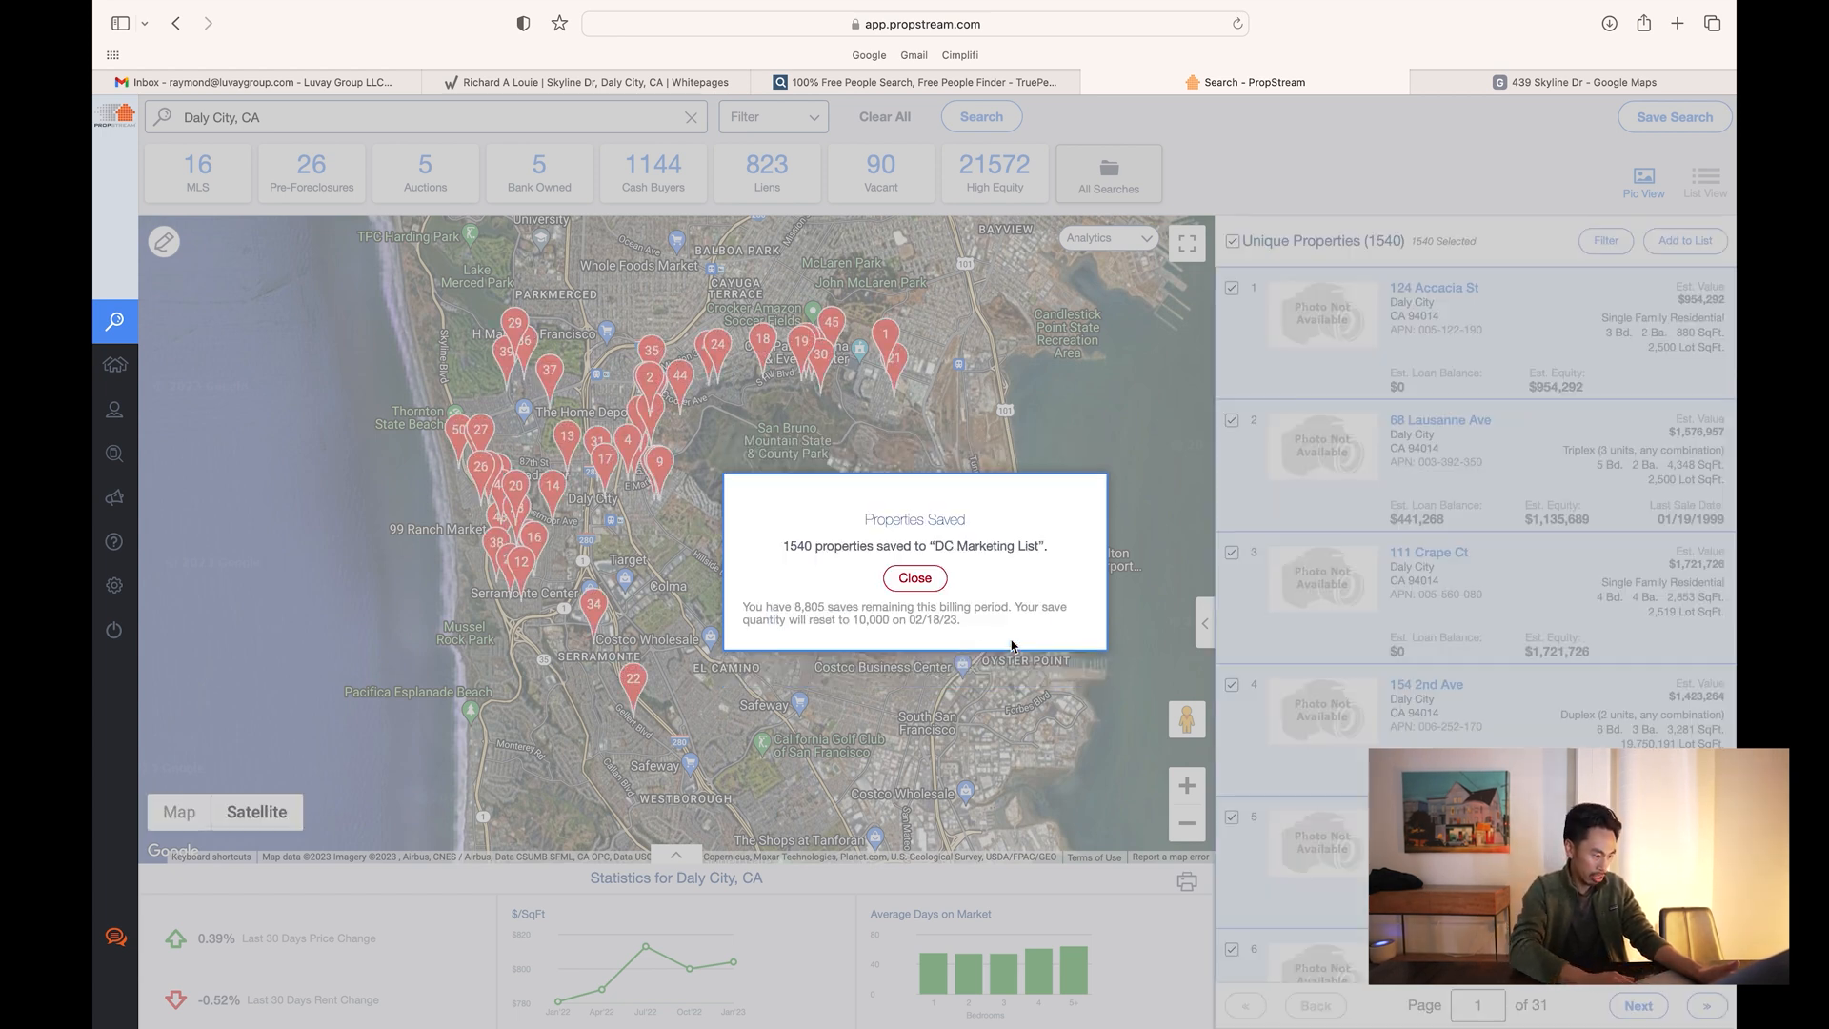
click(914, 578)
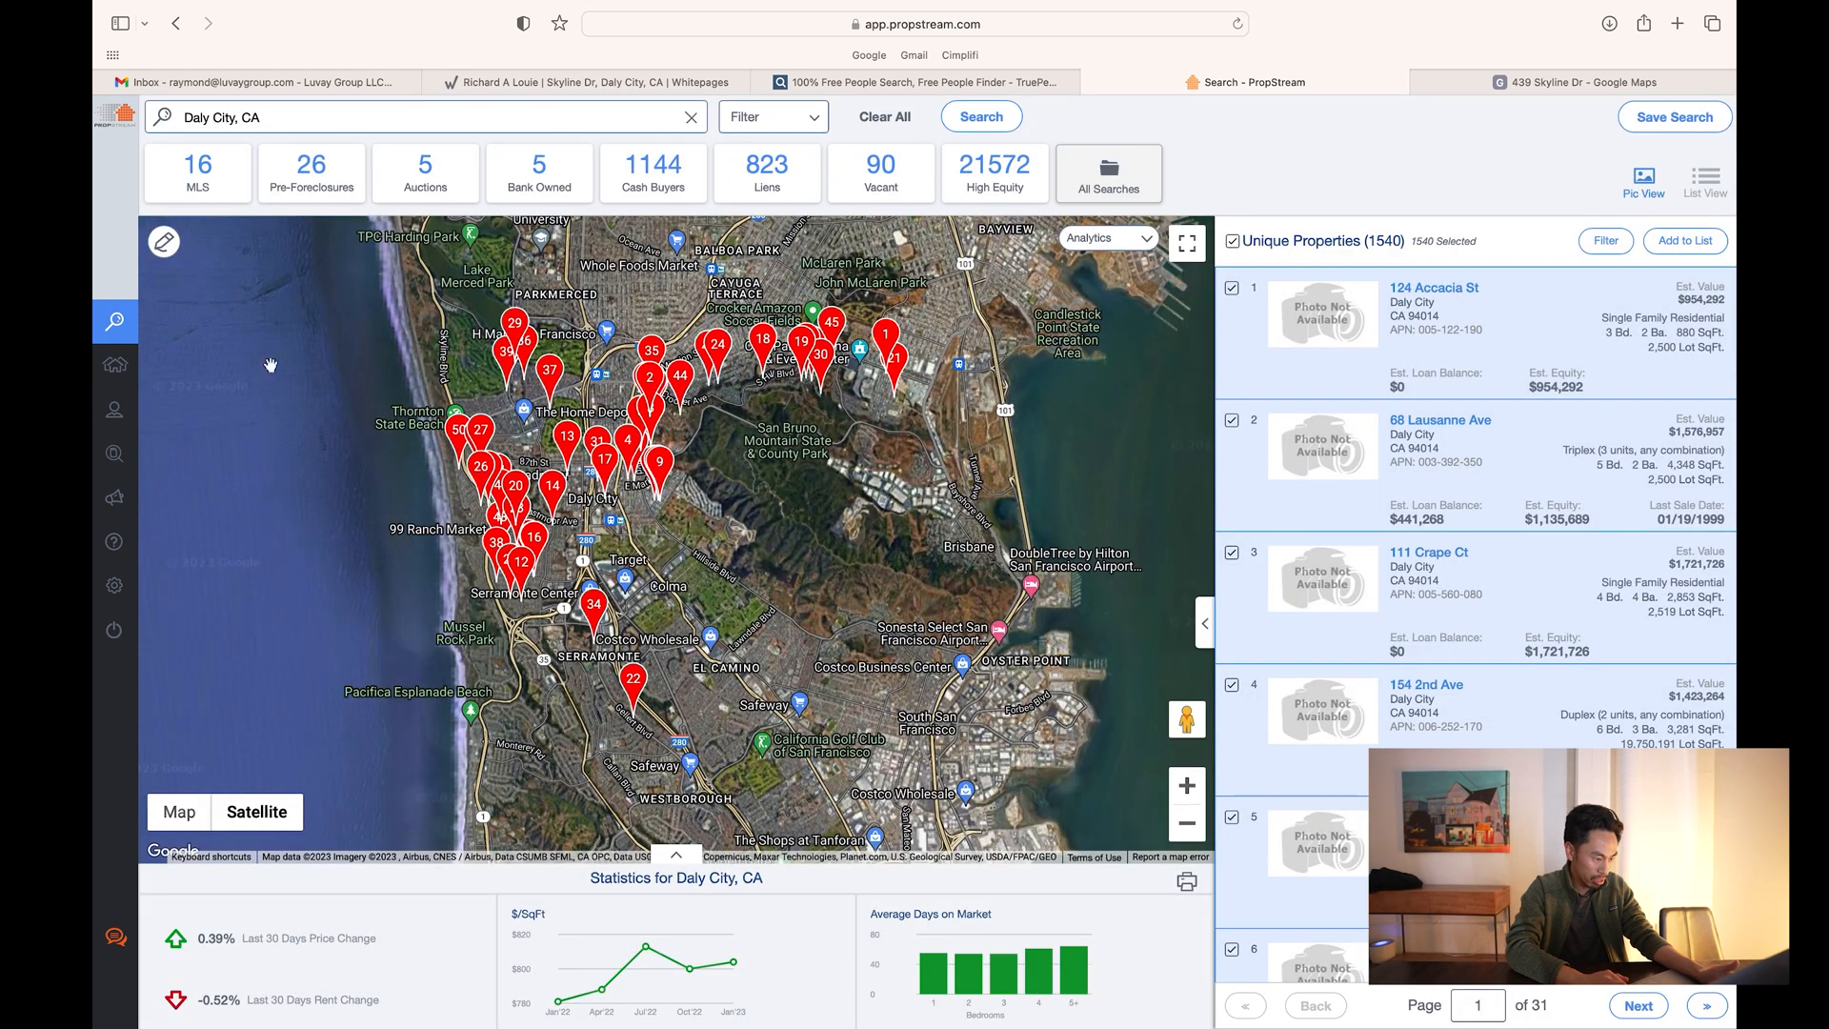
- Select every property in DC Marketing List under My Properties and export them to Excel
mouse_move(119, 365)
click(158, 367)
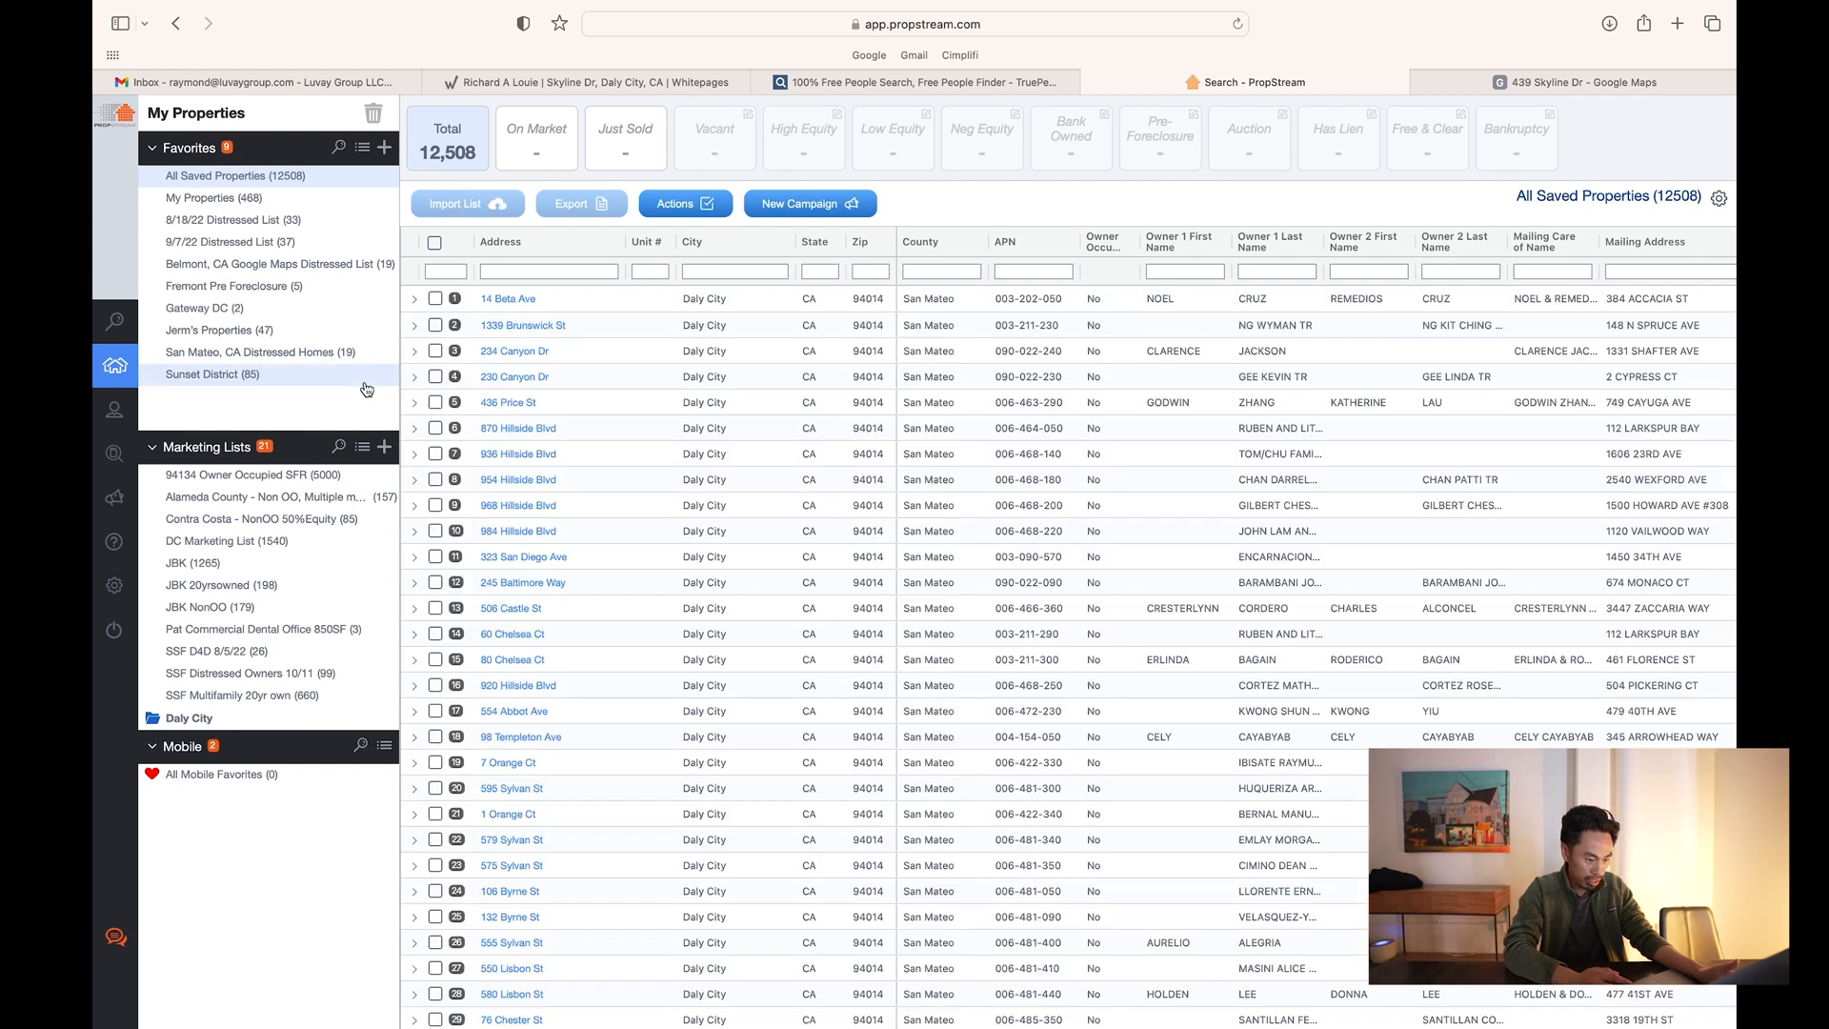
click(272, 545)
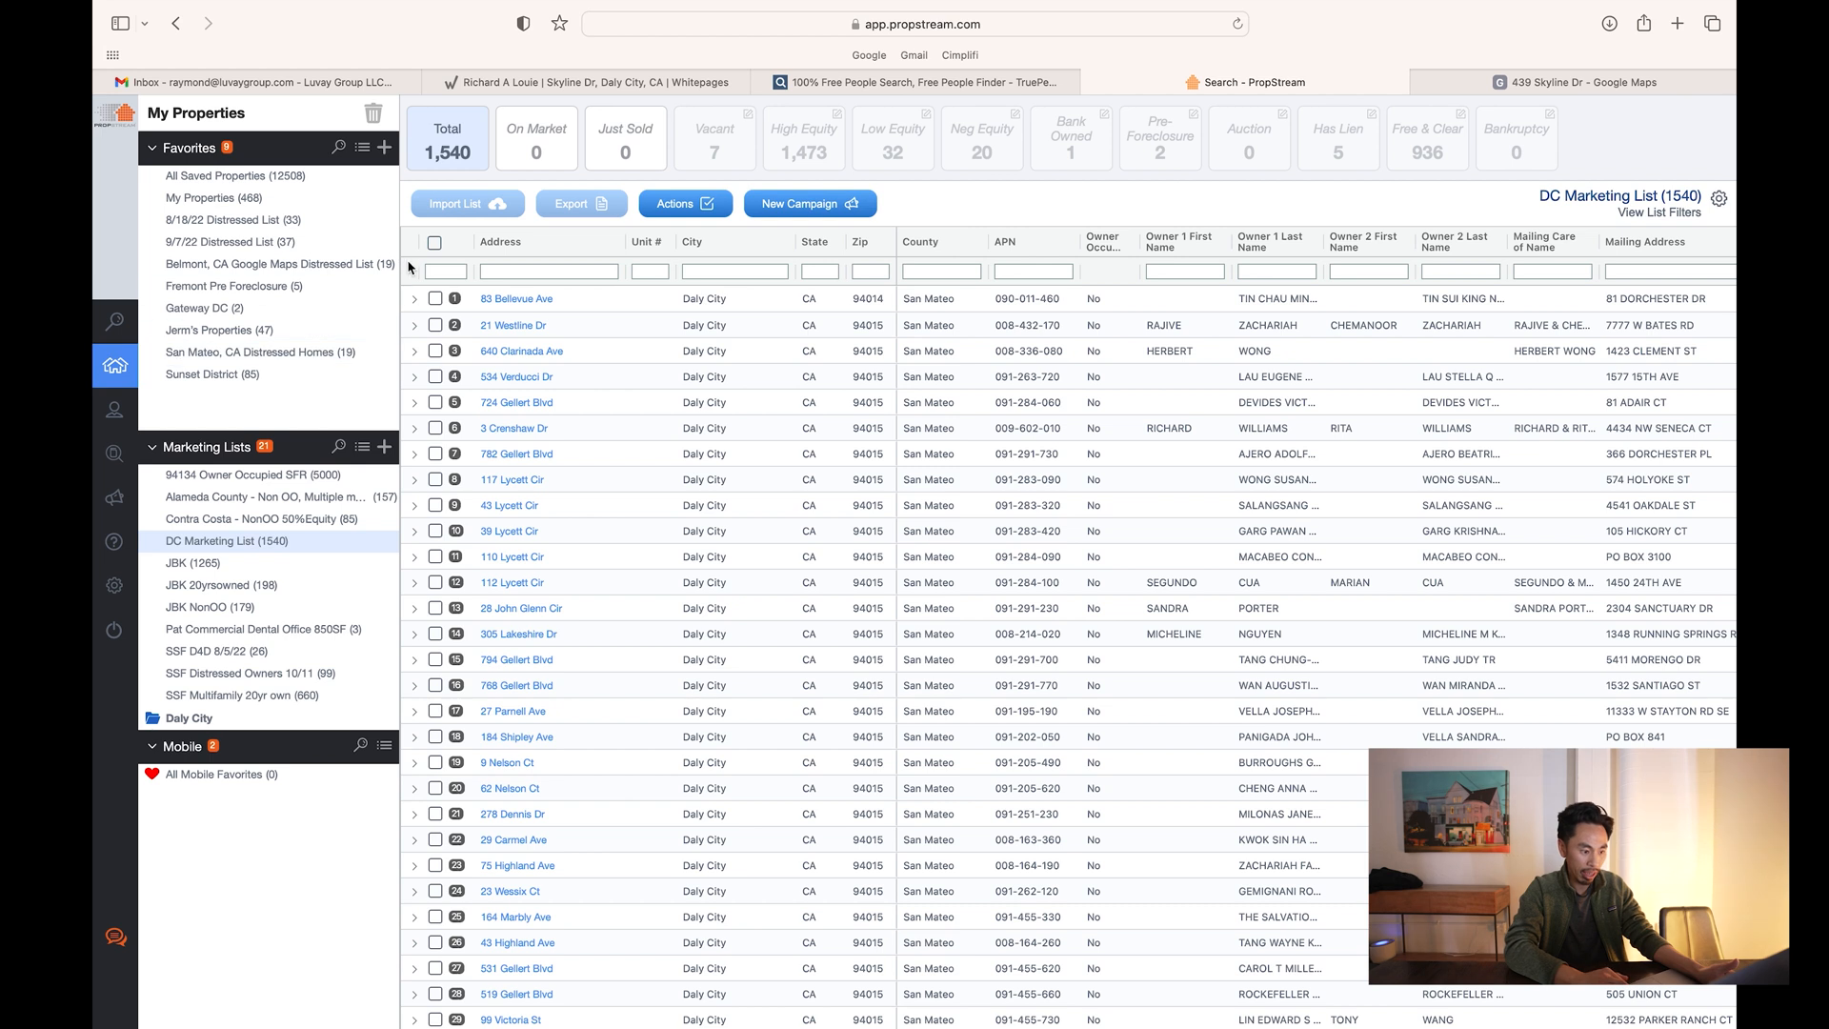
click(435, 243)
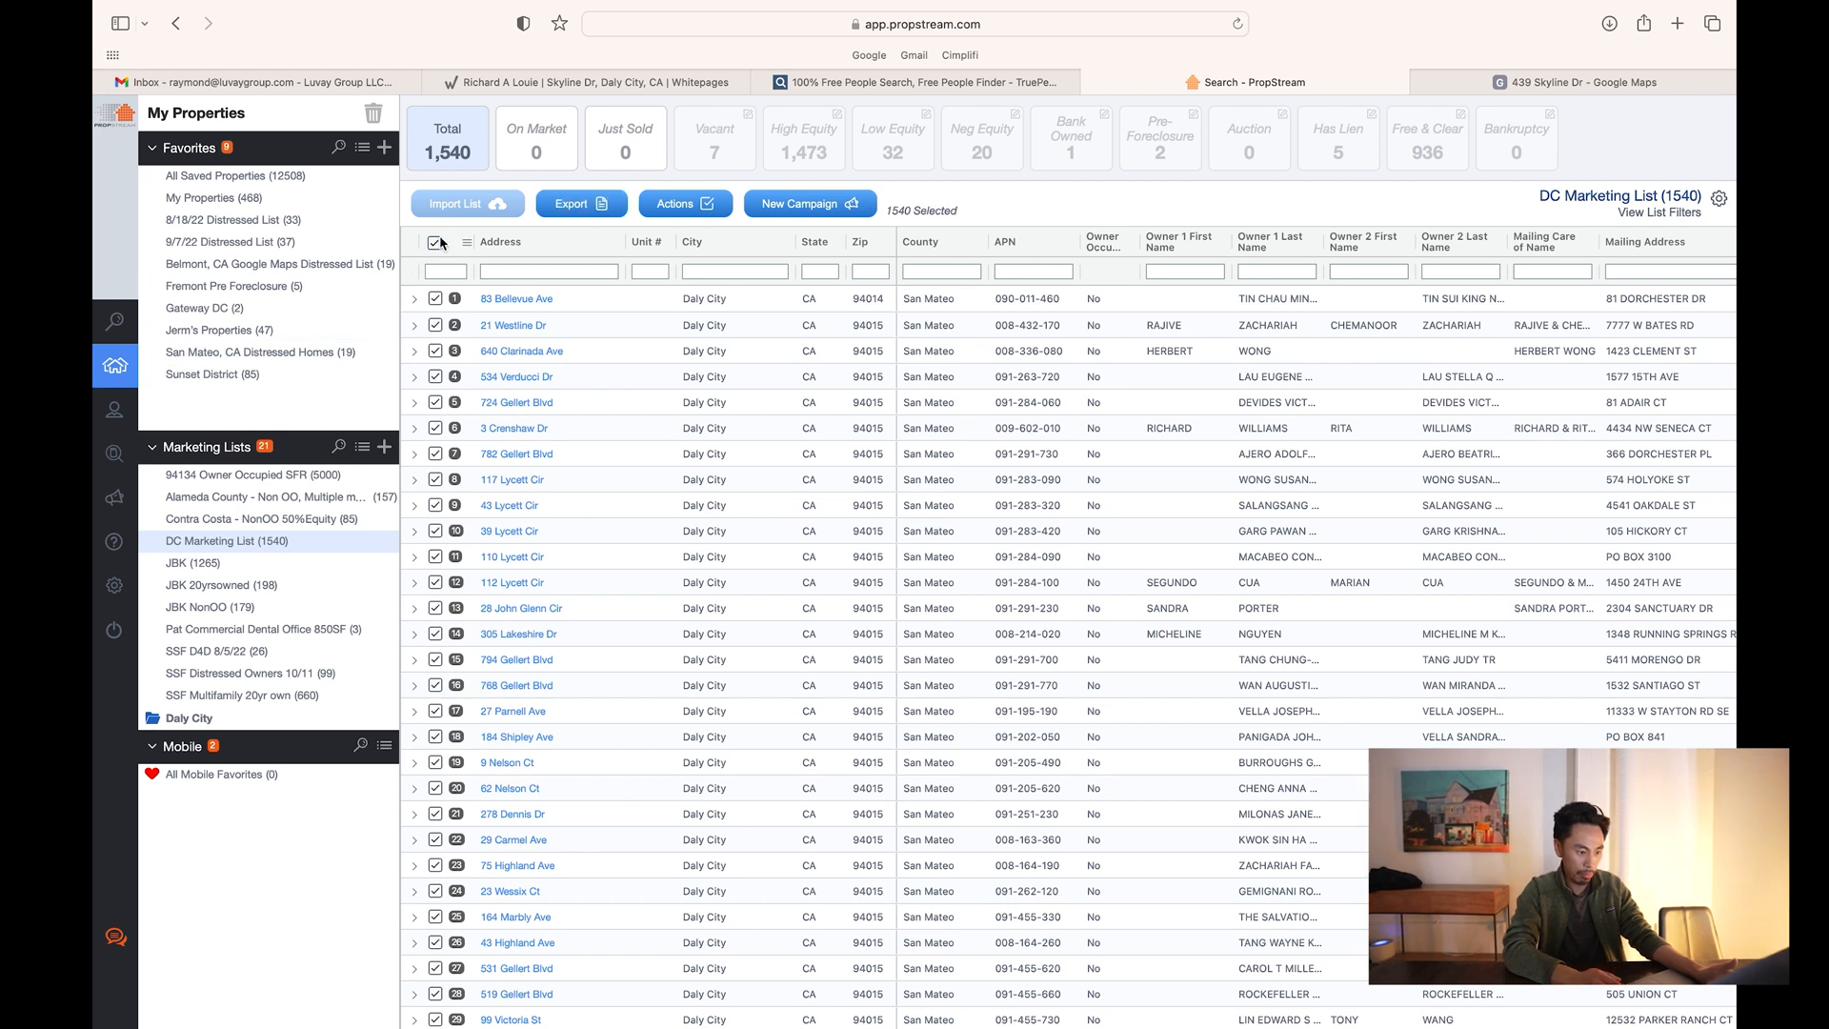
click(590, 206)
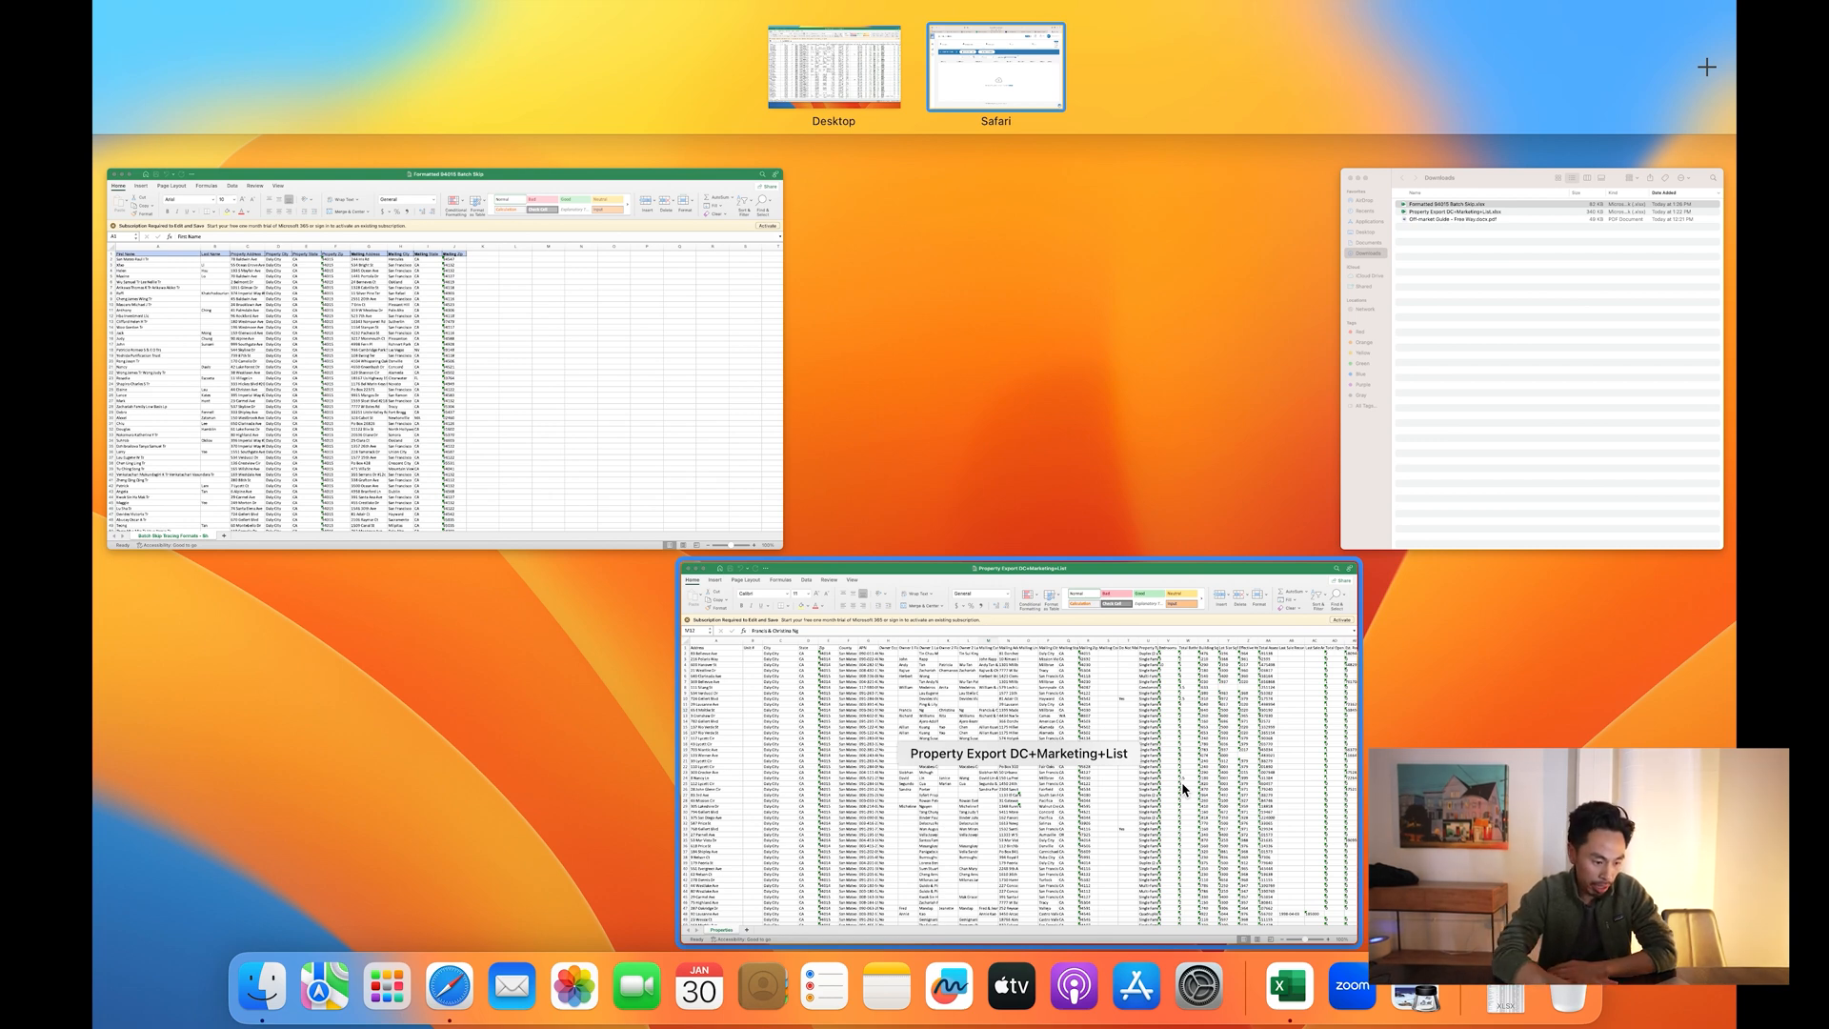
- Review the Property Export and Formatted 94015 Batch Skip sheets, then return to BatchSkipTracing's Skip Trace List
click(1184, 789)
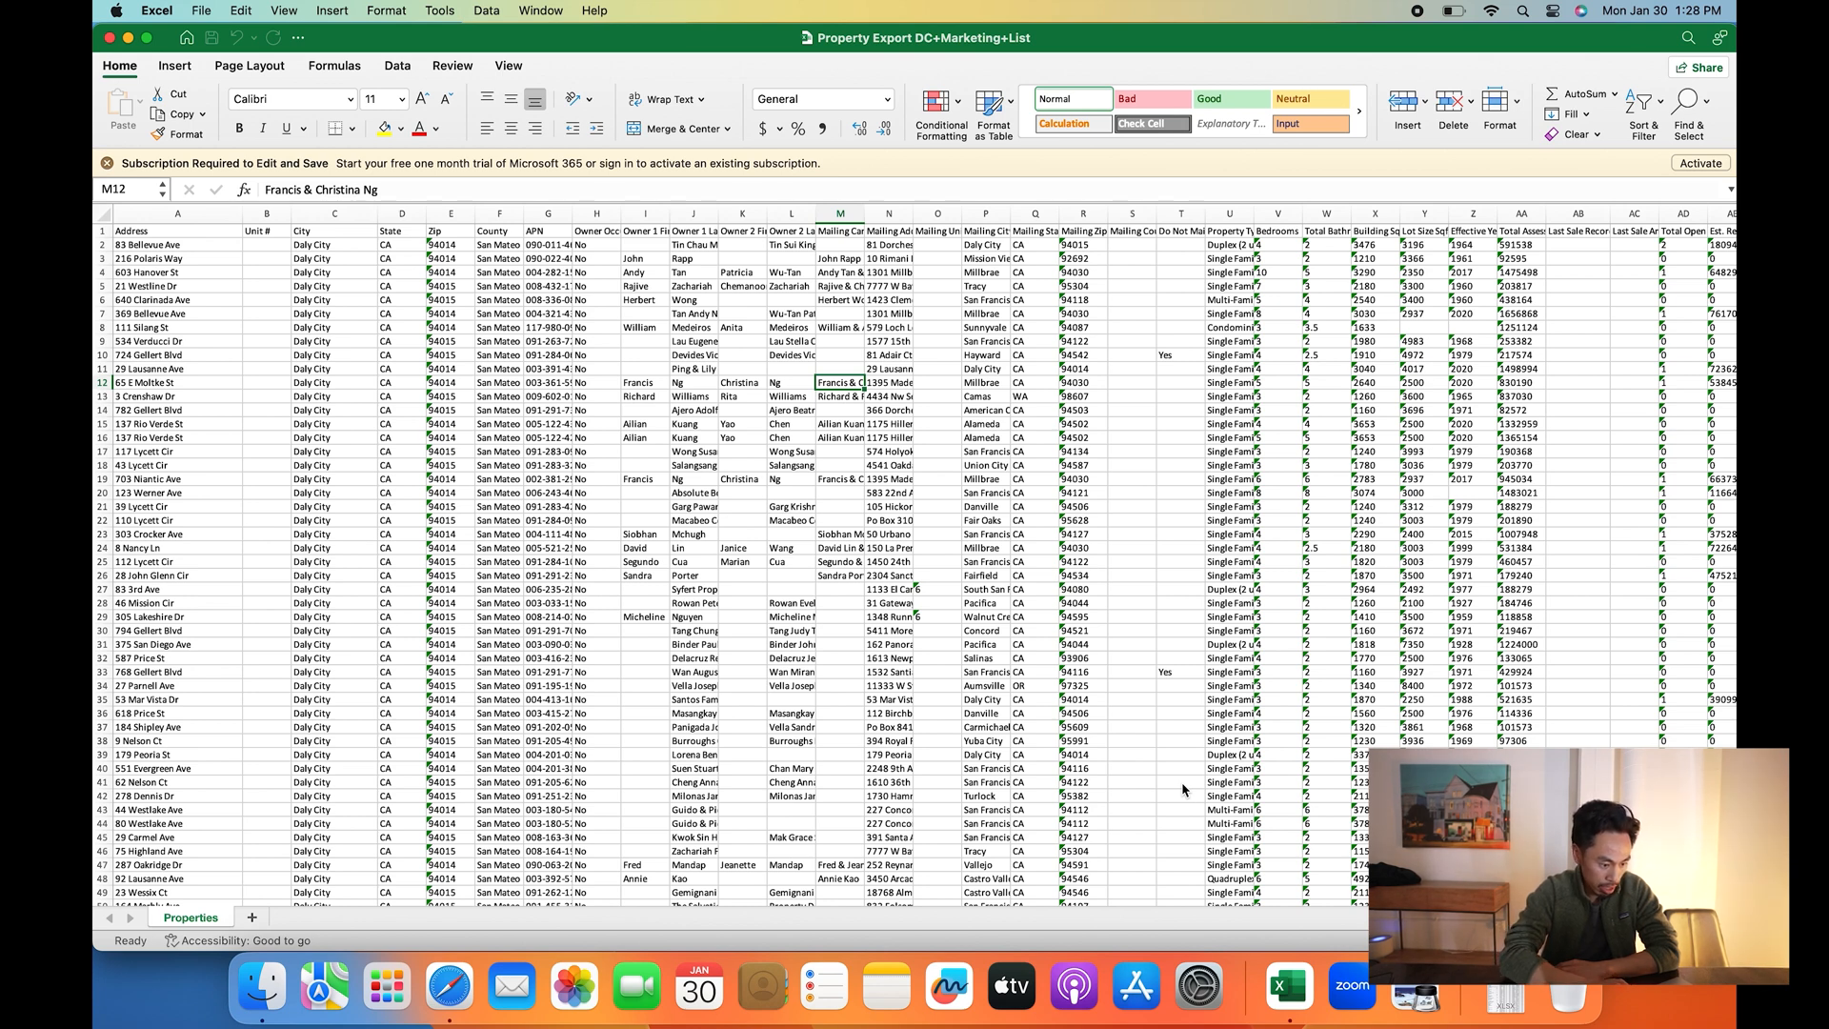
key(ctrl+Up)
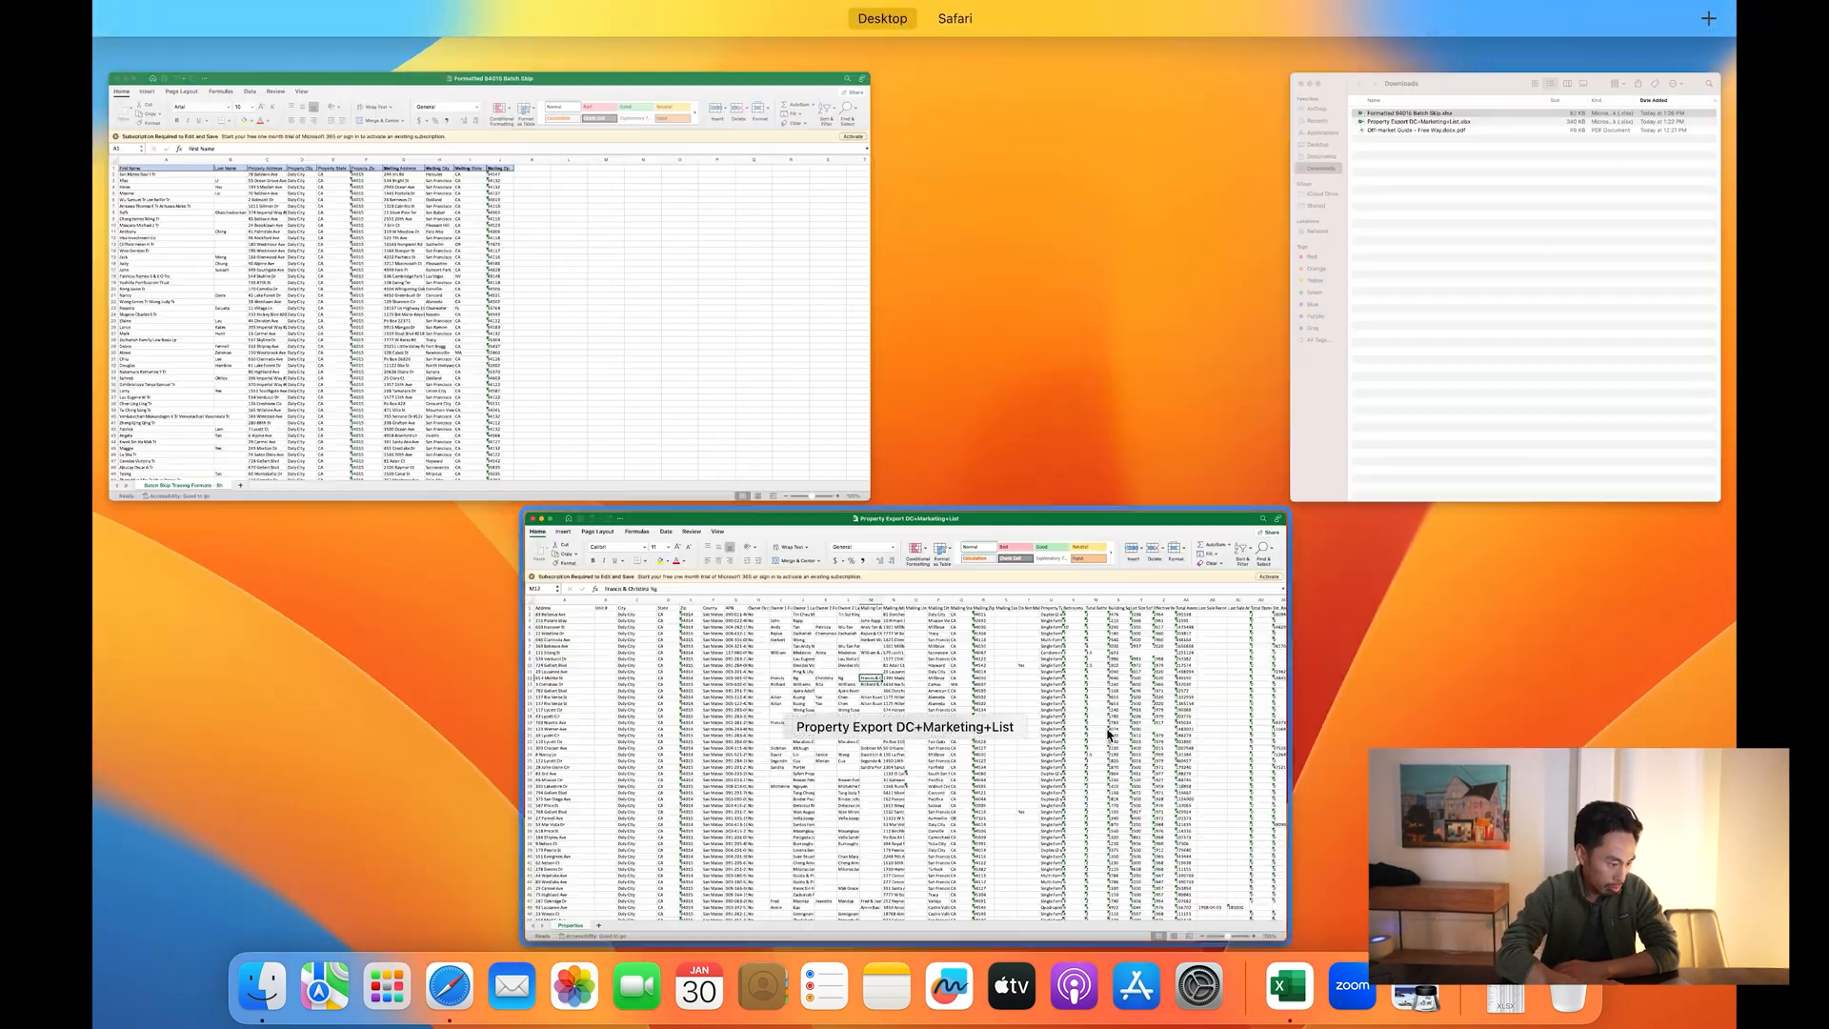
click(638, 287)
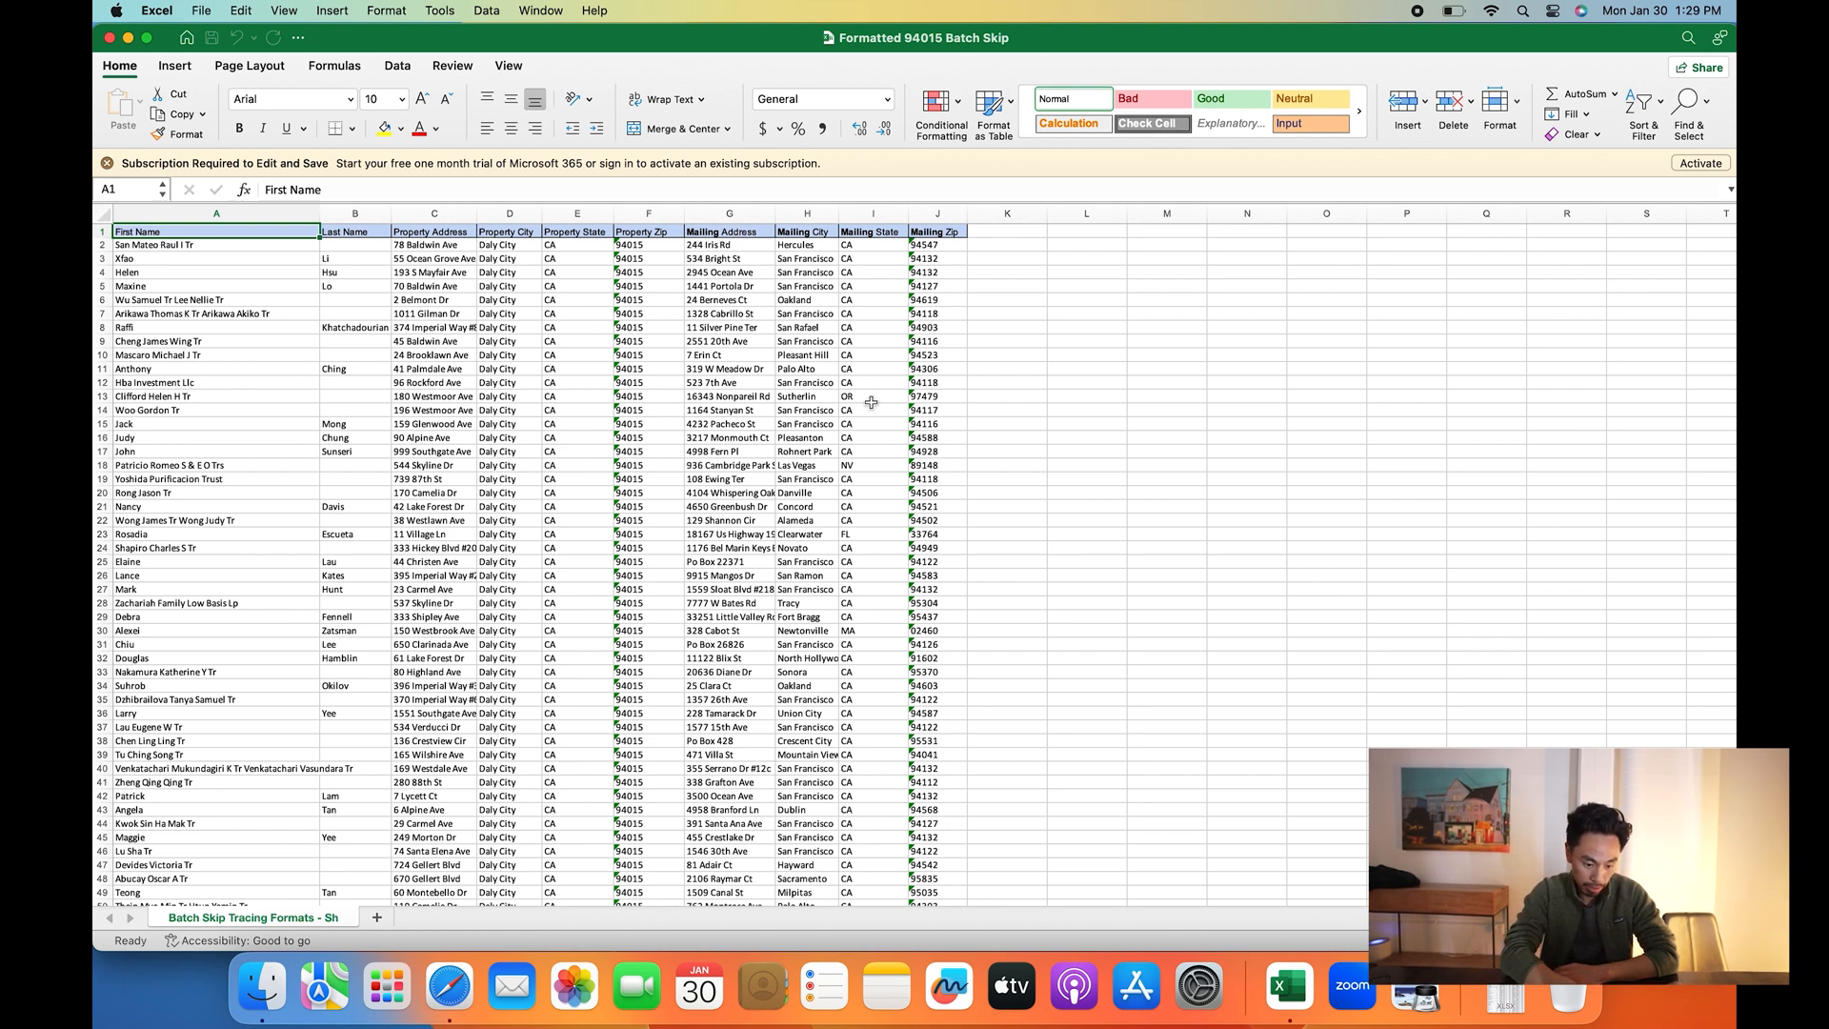
key(ctrl+Up)
click(451, 990)
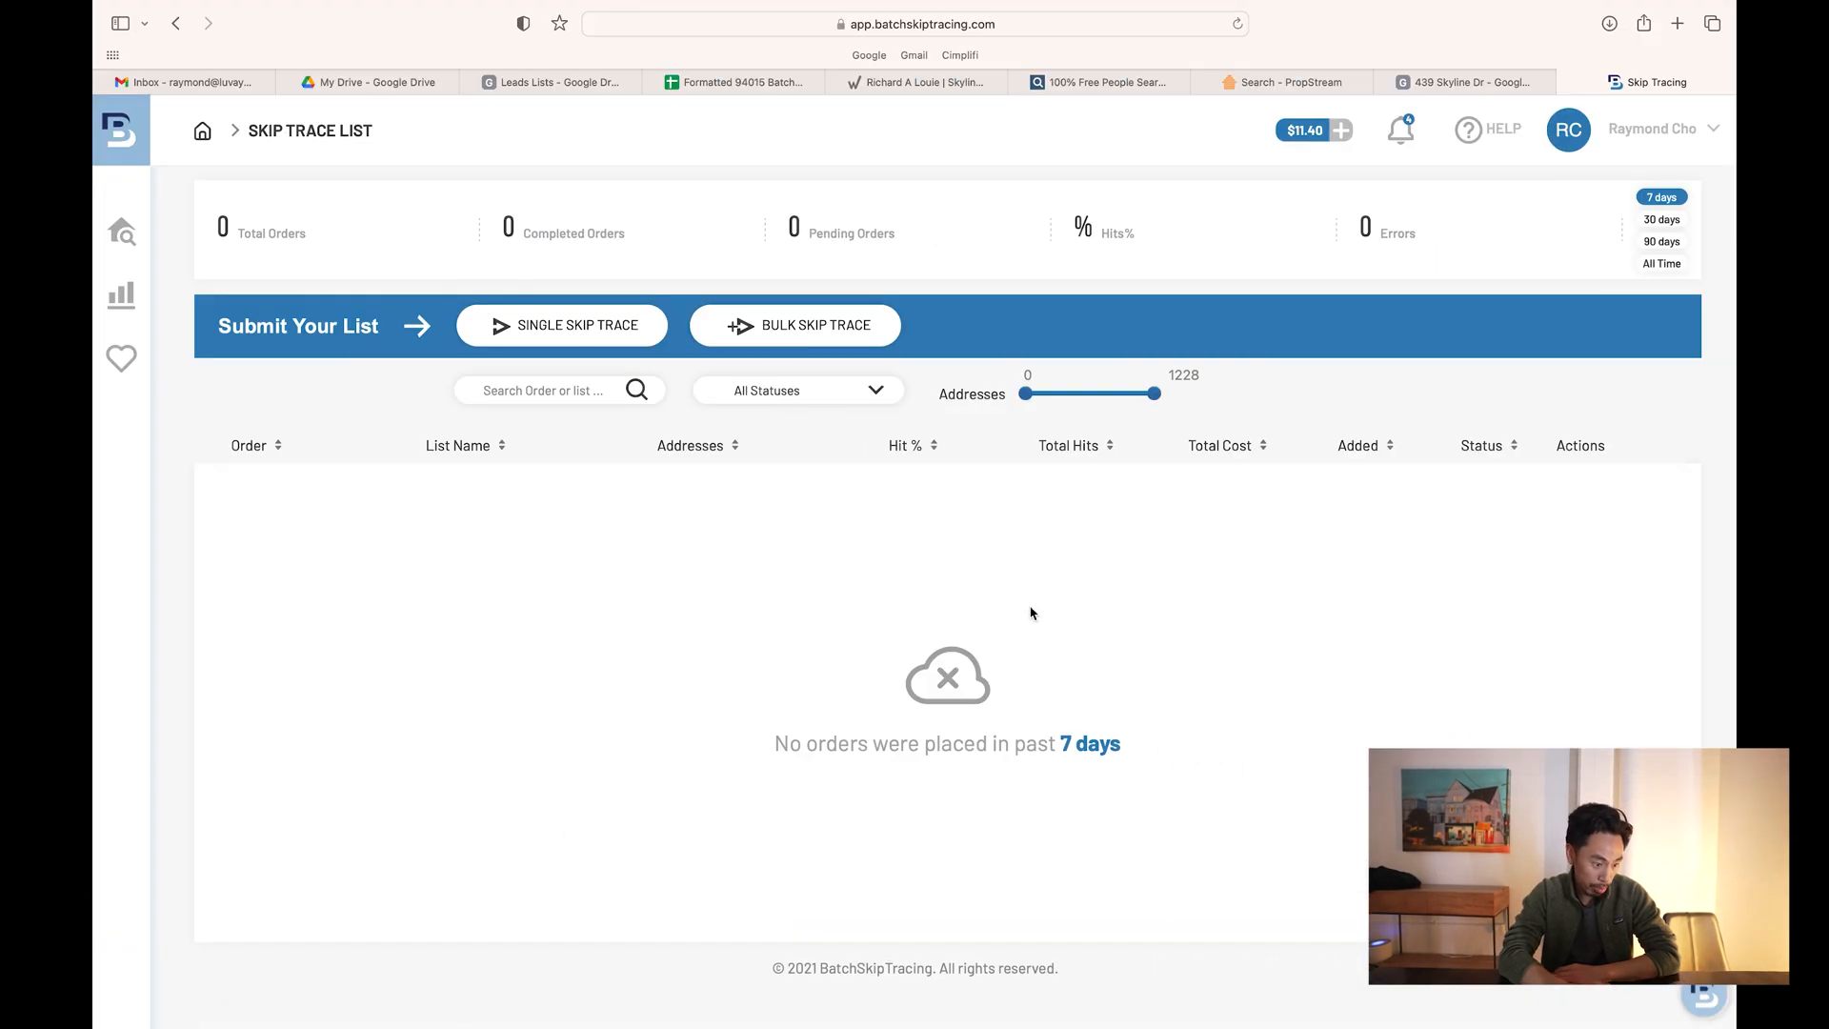
- Upload Formatted 94015 Batch Skip.xlsx from Downloads to Bulk Skip Trace, read as 1119 lines and 10 columns
click(783, 336)
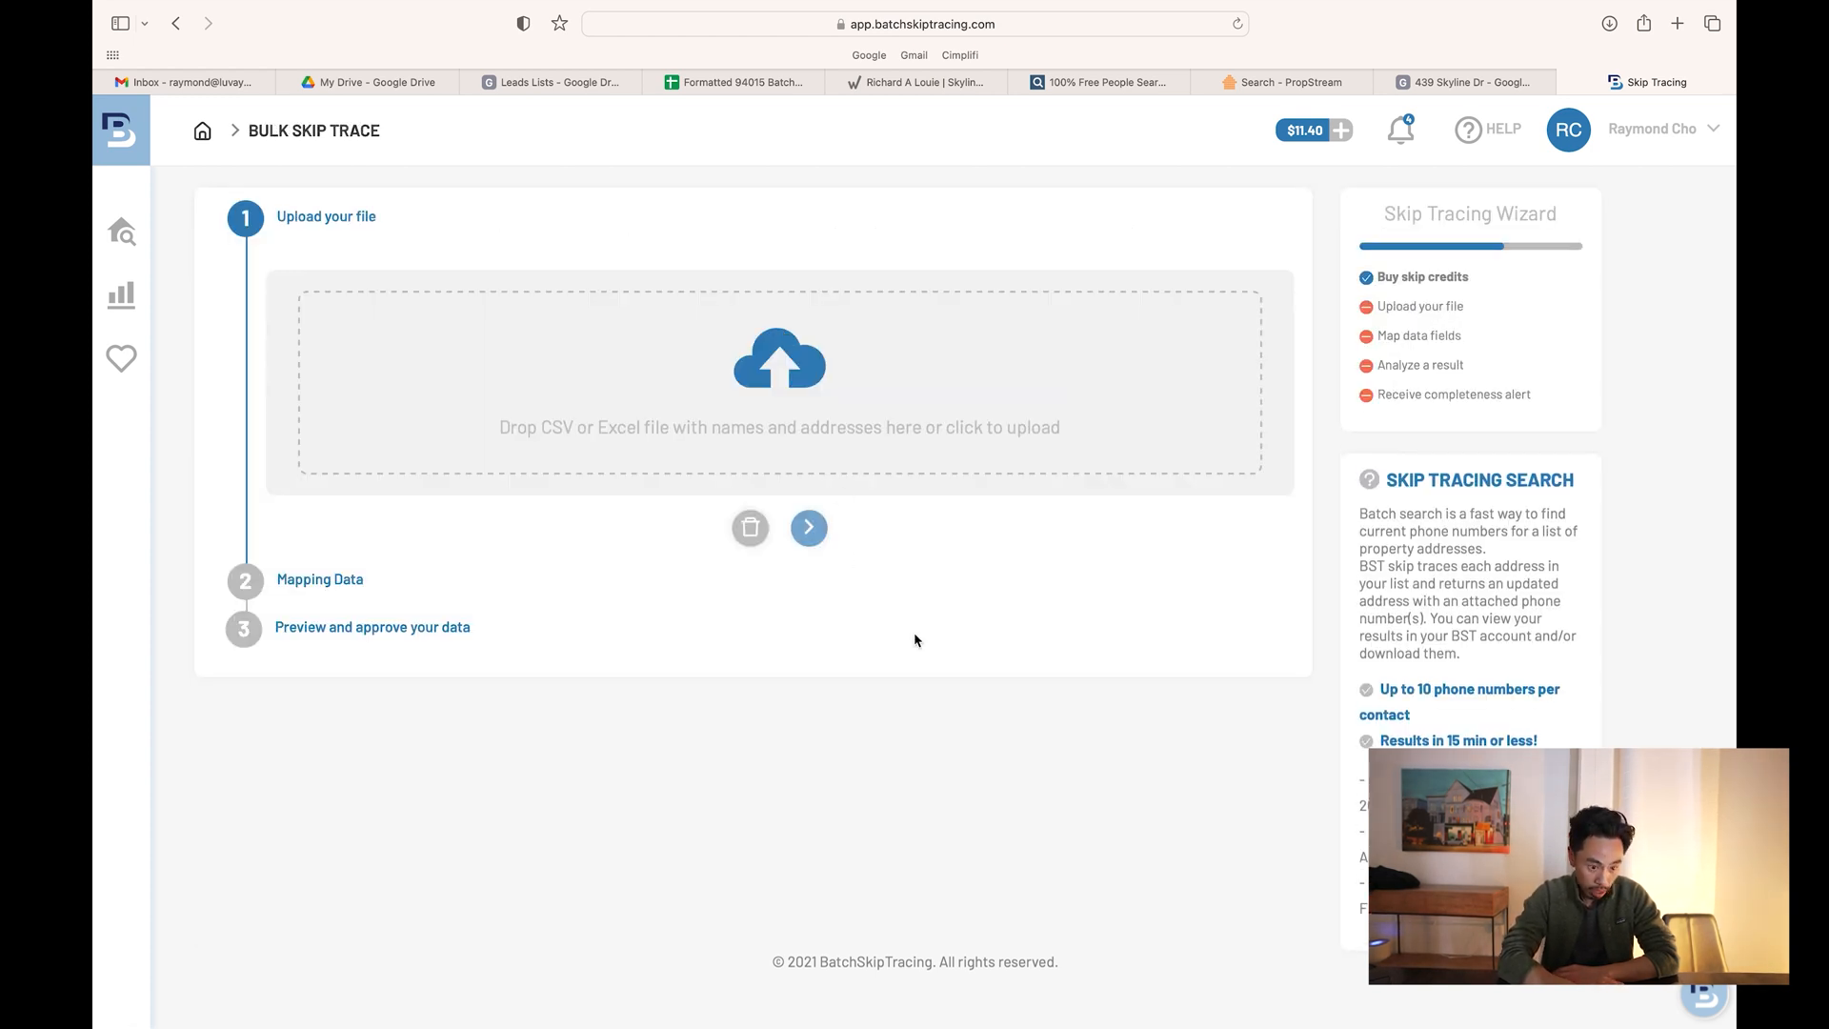
key(ctrl+Up)
key(ctrl+Up)
key(ctrl+Up)
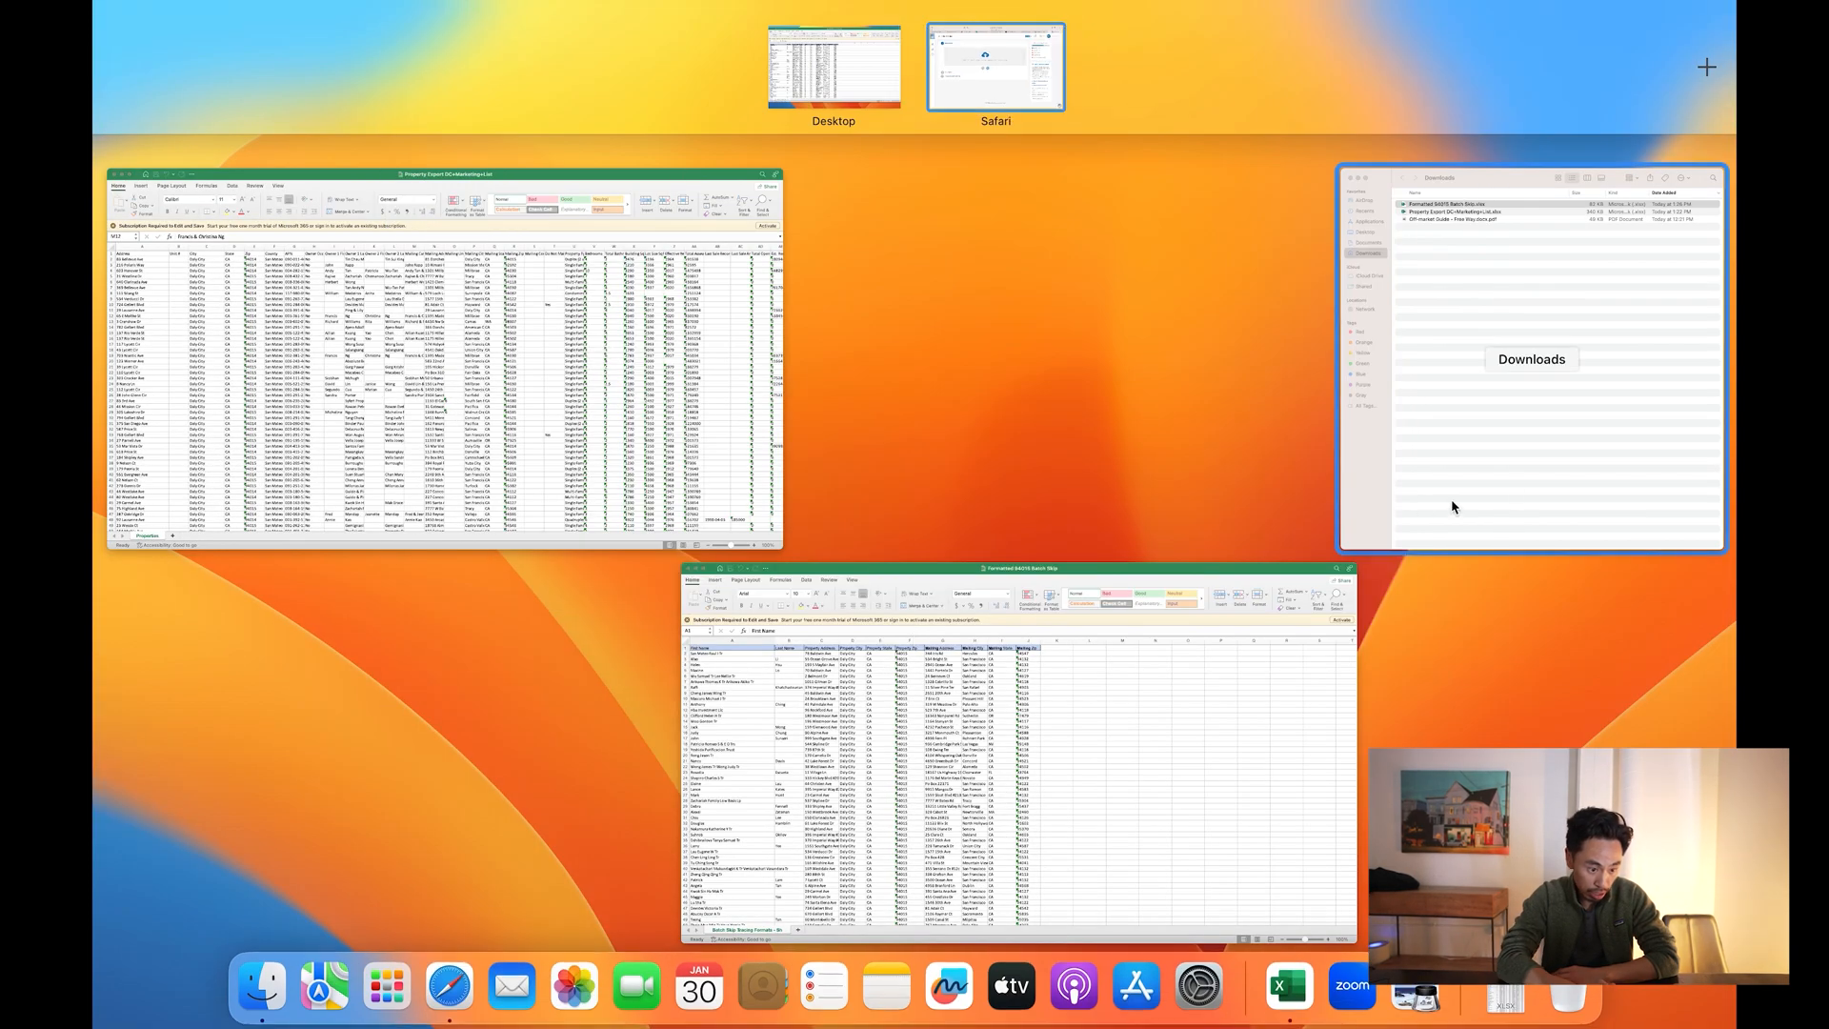
click(1559, 439)
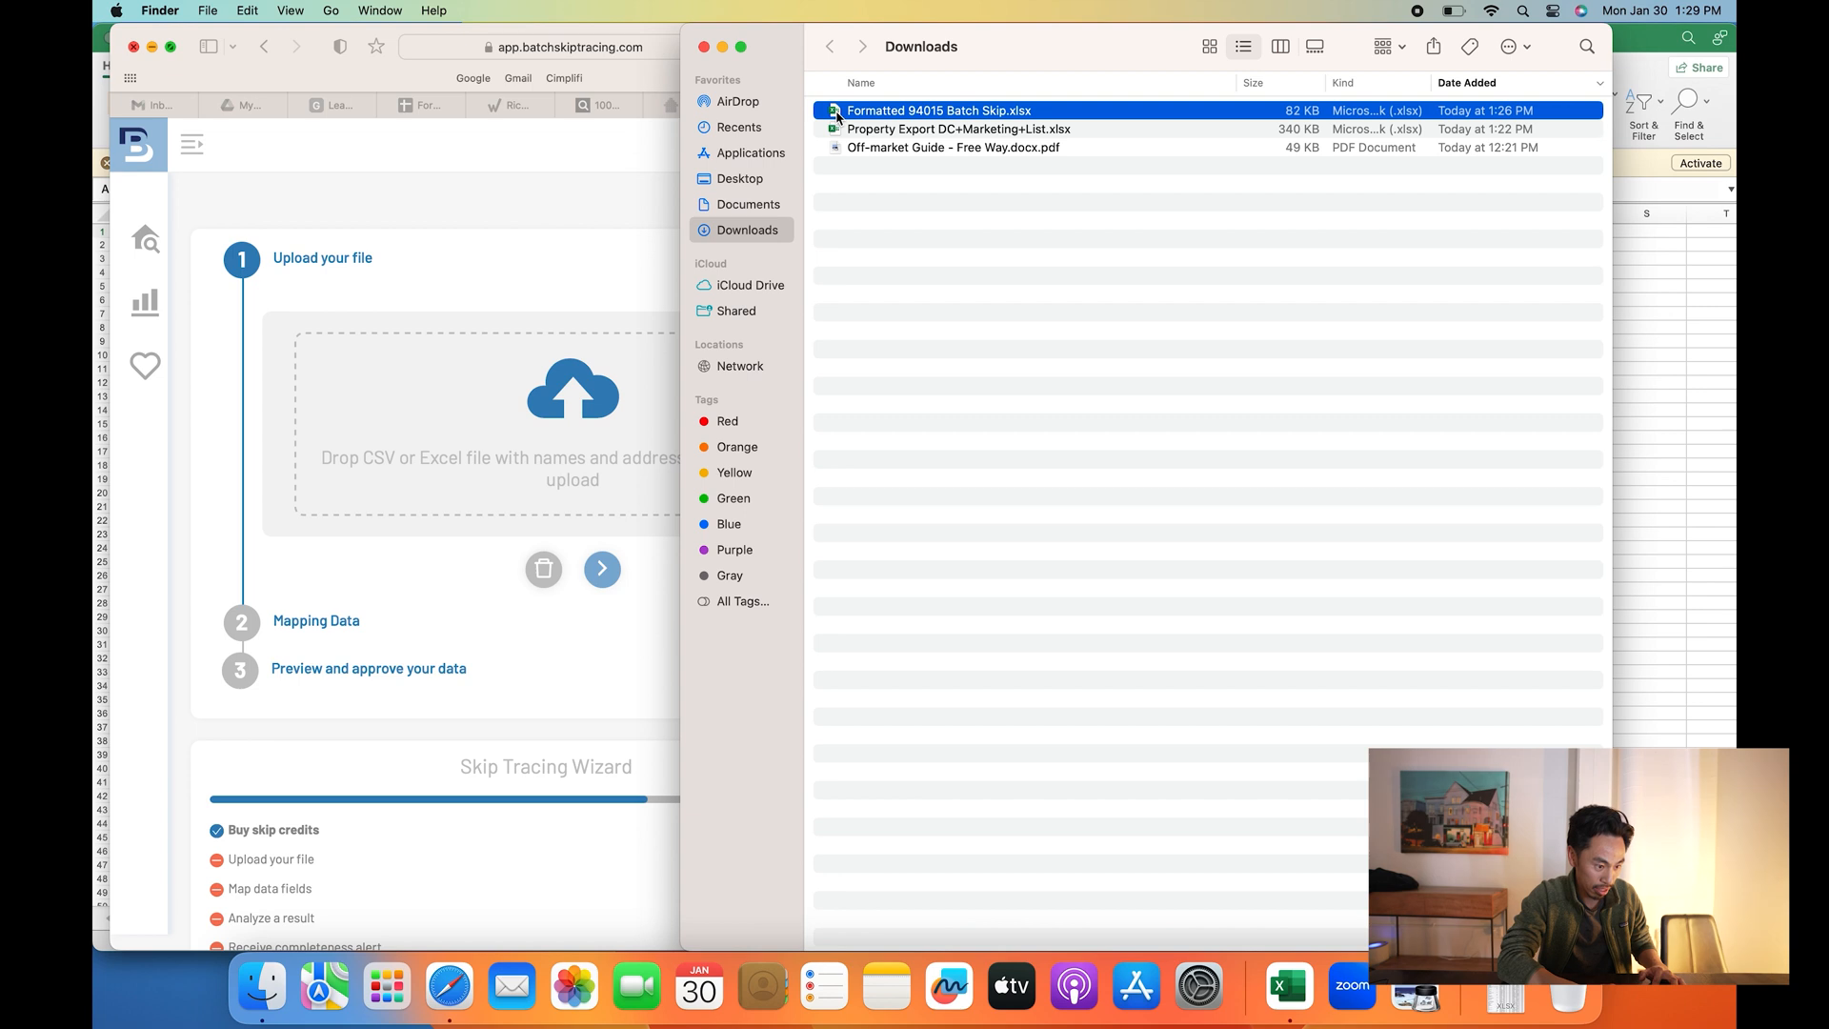
drag(886, 110, 581, 455)
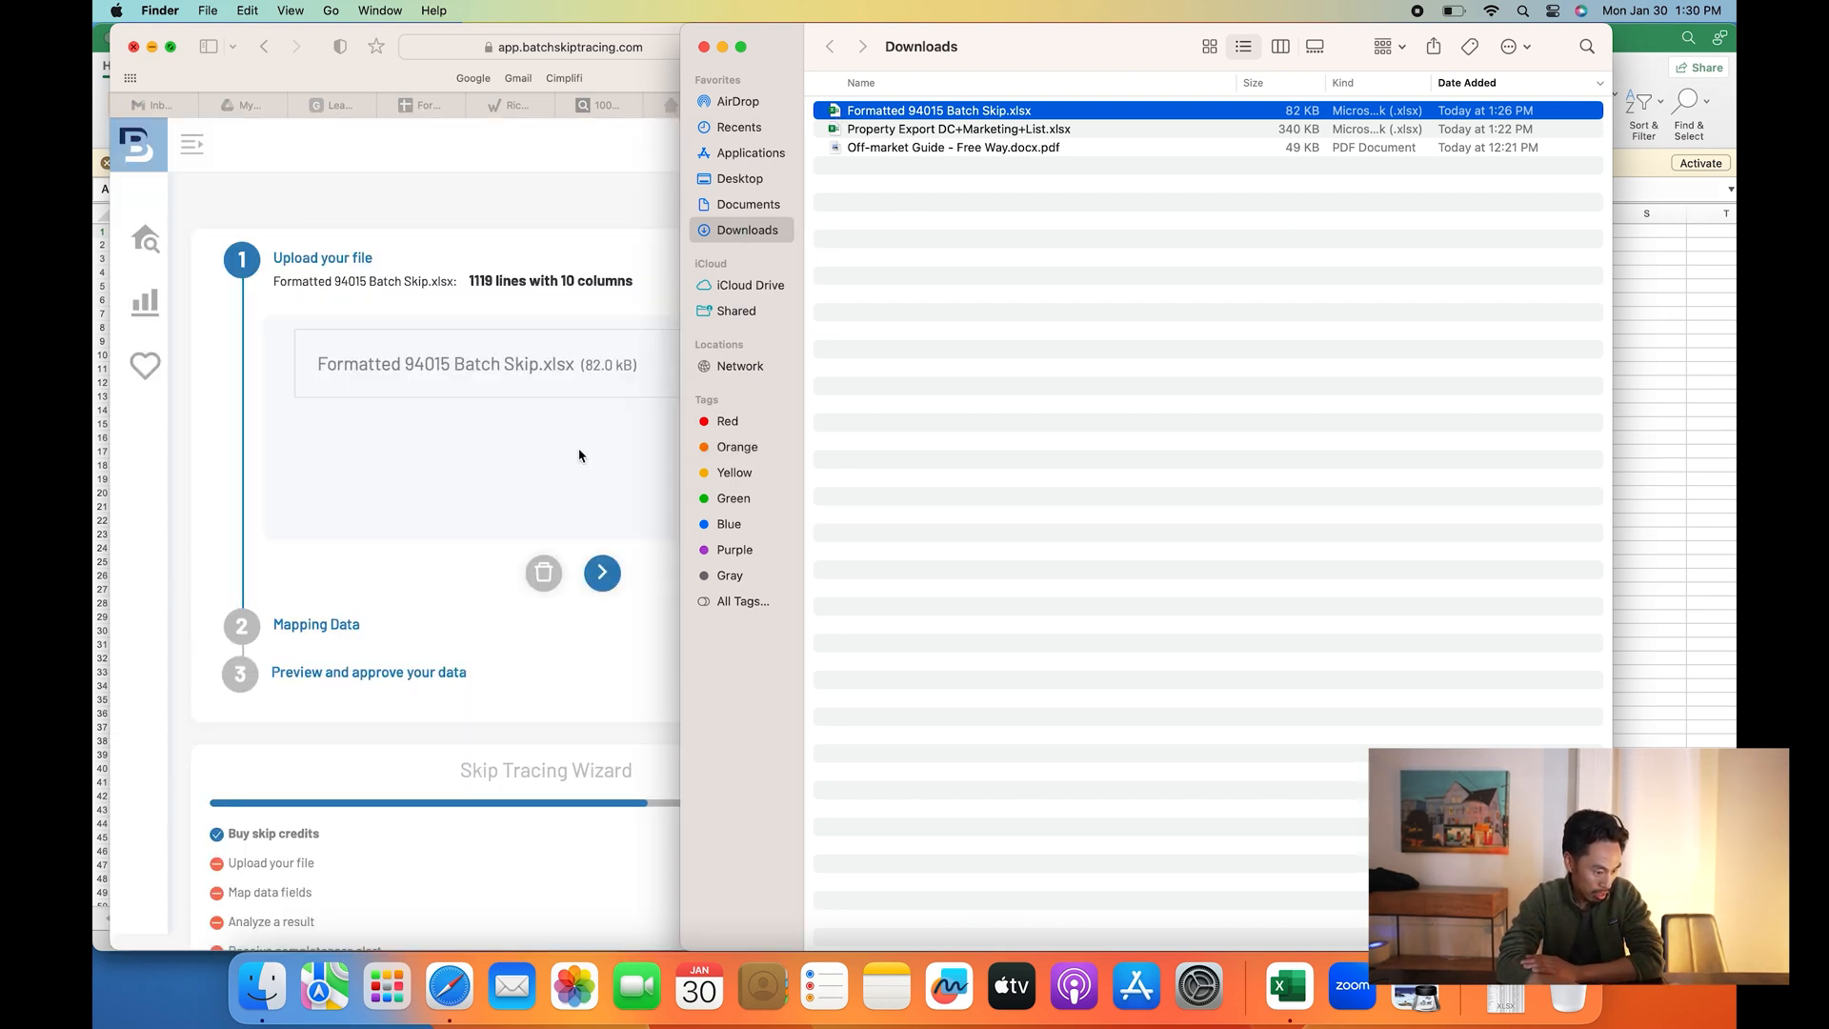
click(579, 455)
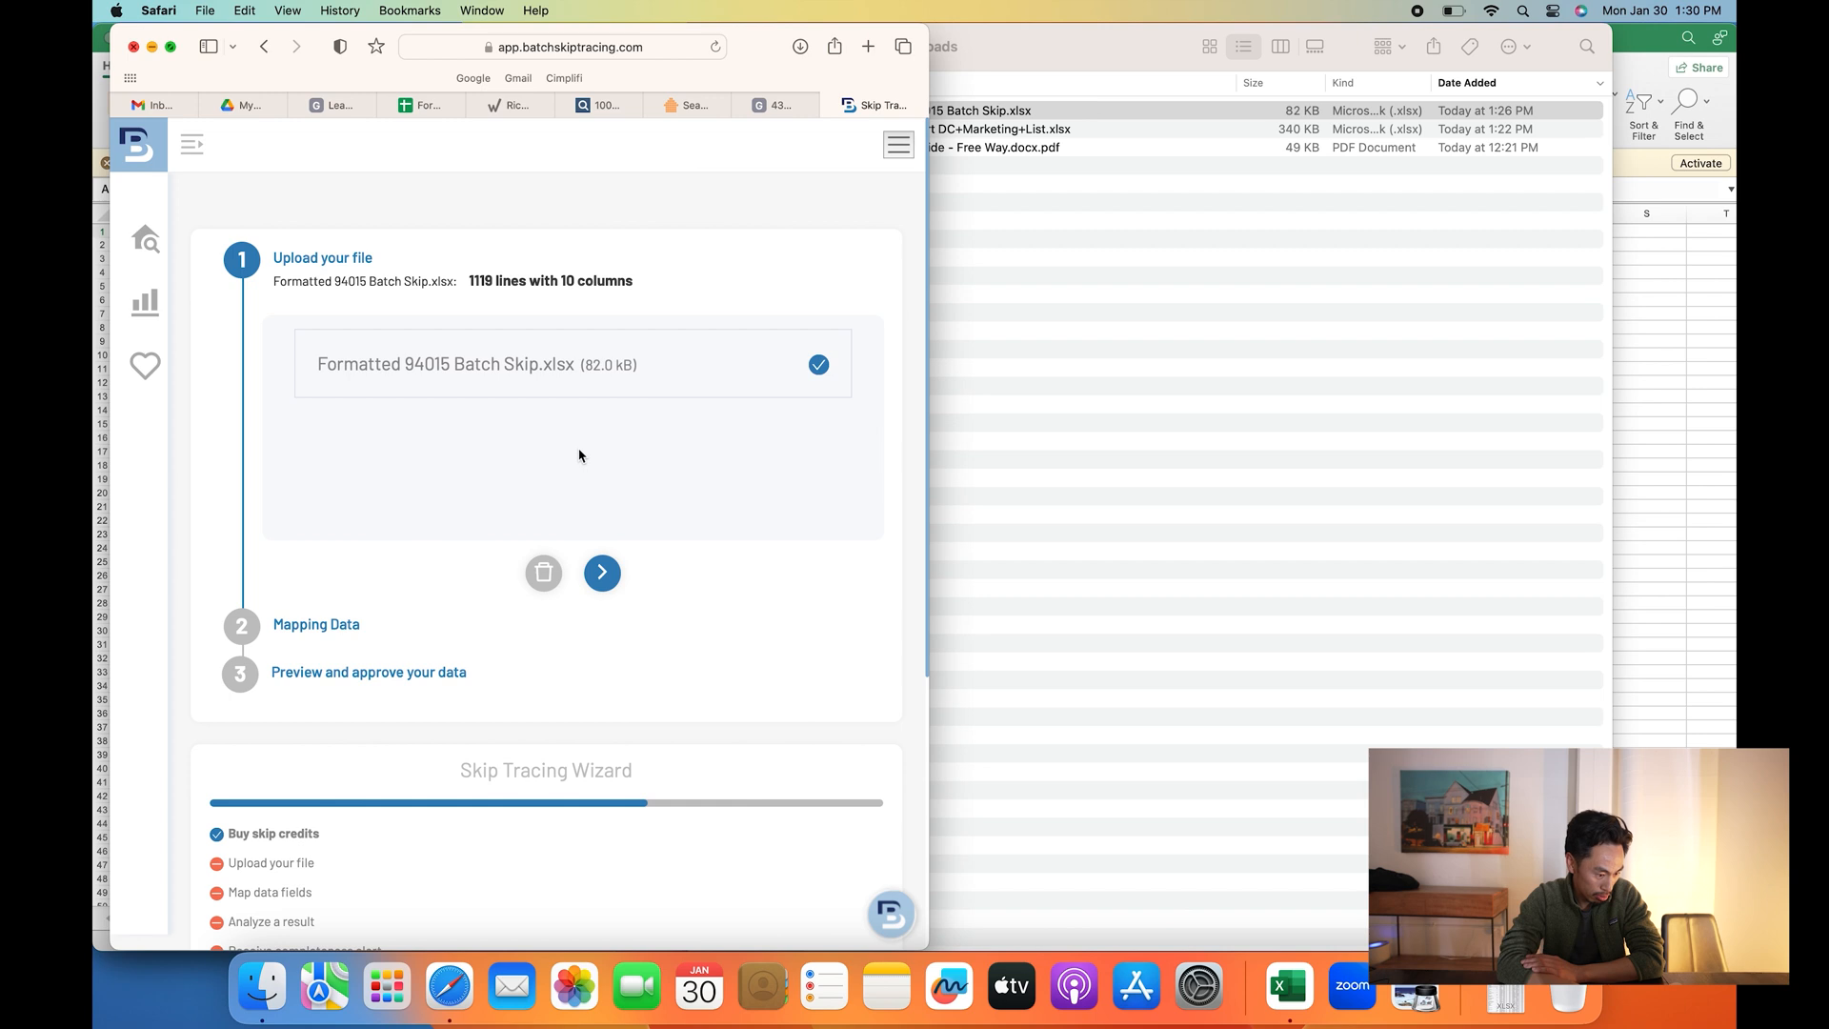
- Advance to data mapping and map the Mailing Address column to the Mailing Address field
click(601, 575)
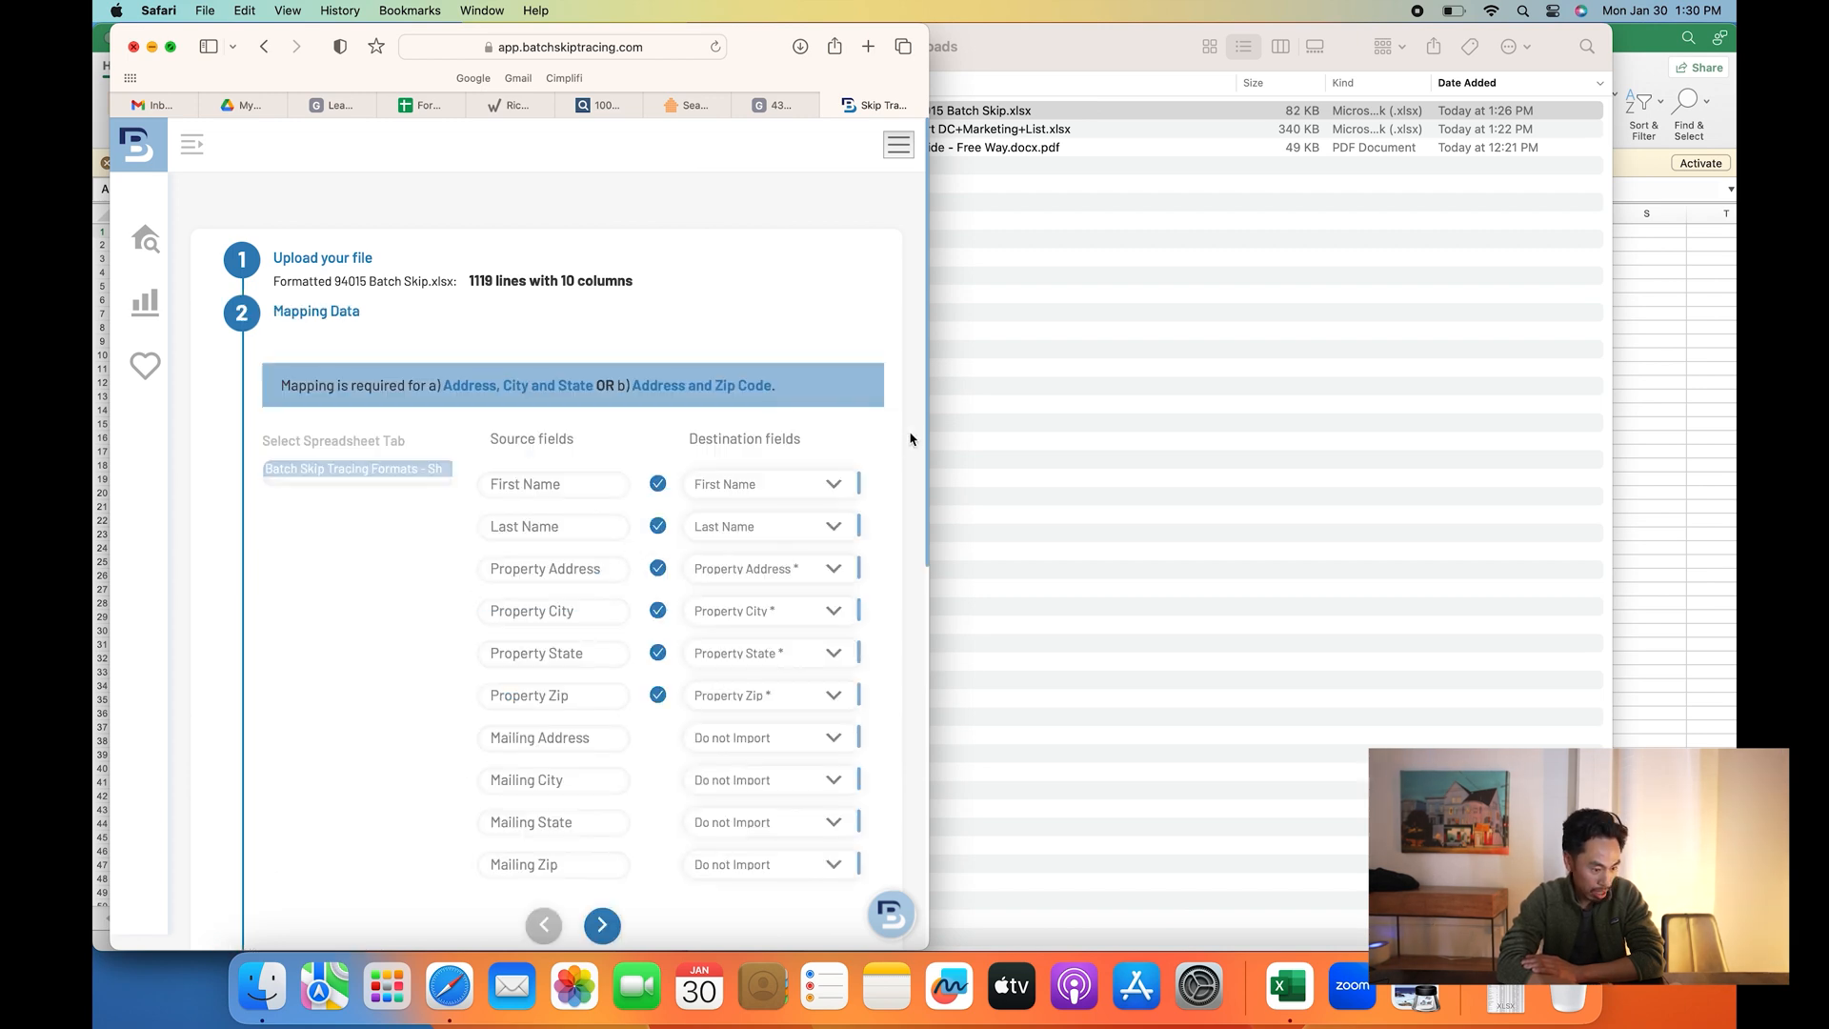
scroll(874, 442, down, 3)
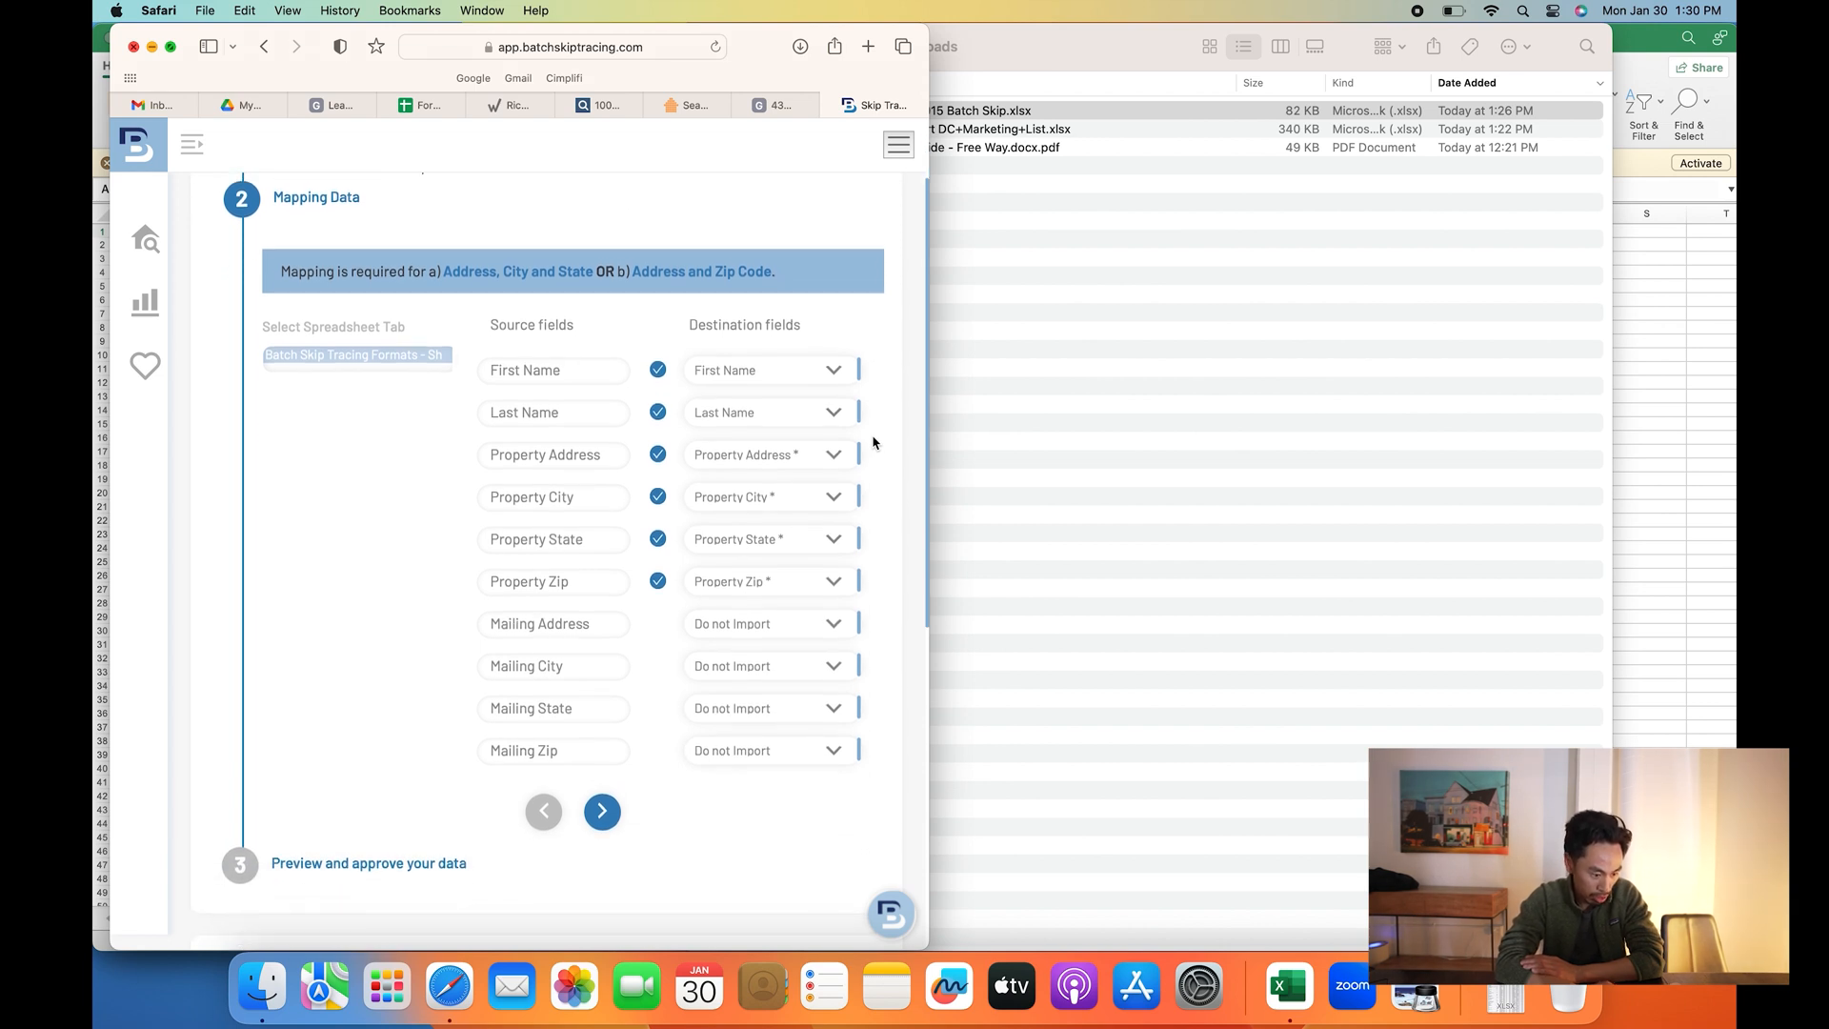
scroll(874, 442, down, 2)
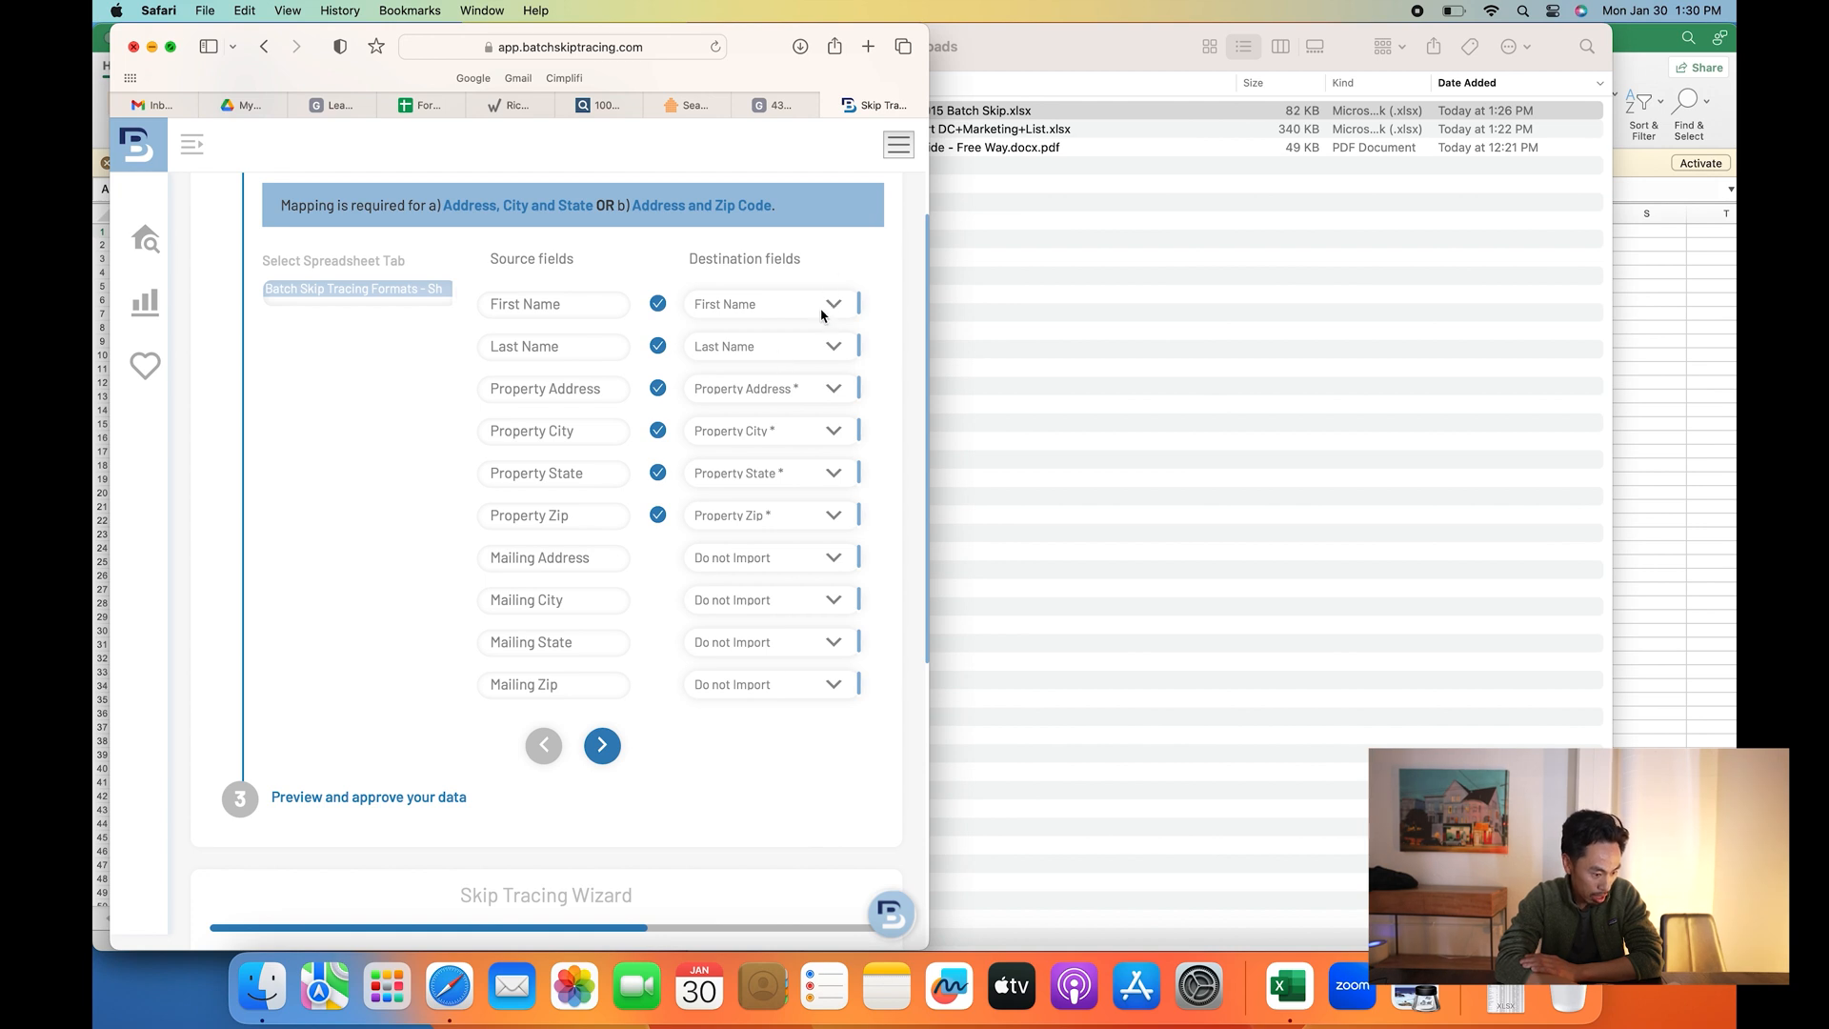
click(837, 566)
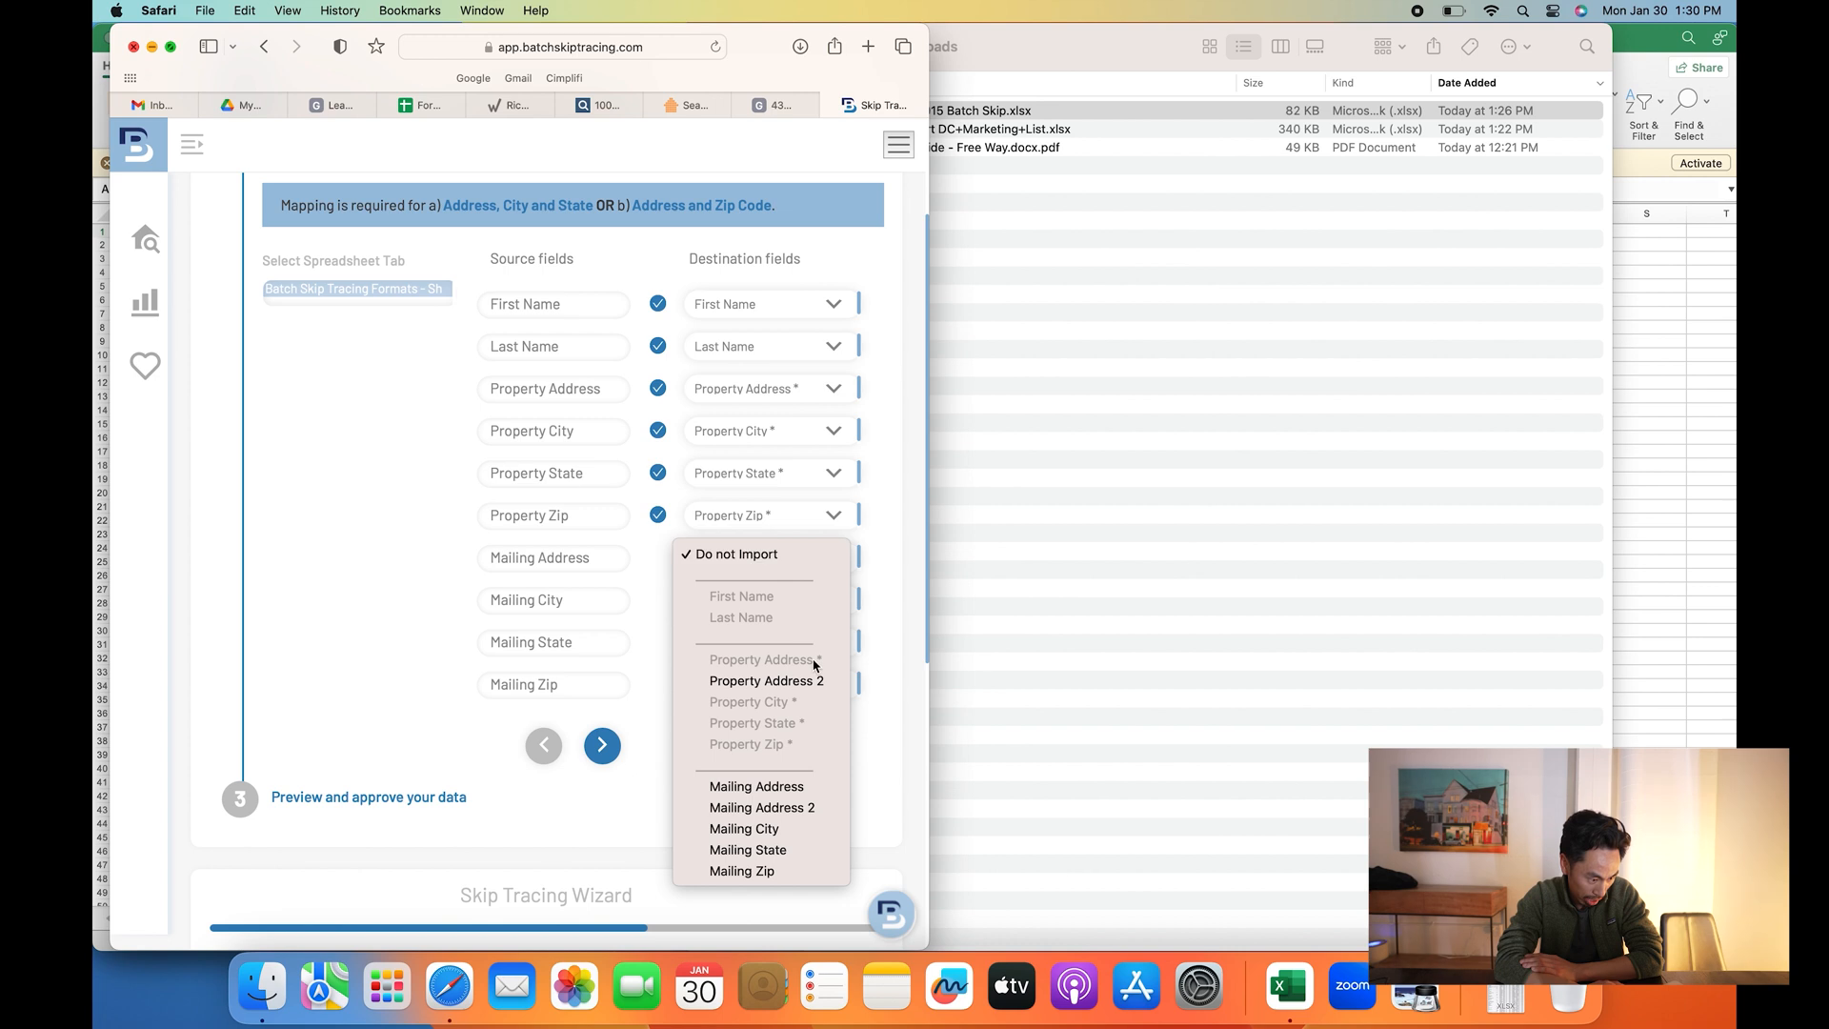
click(795, 787)
- Map the Mailing City, Mailing State and Mailing Zip columns to their matching Mailing destination fields
click(835, 599)
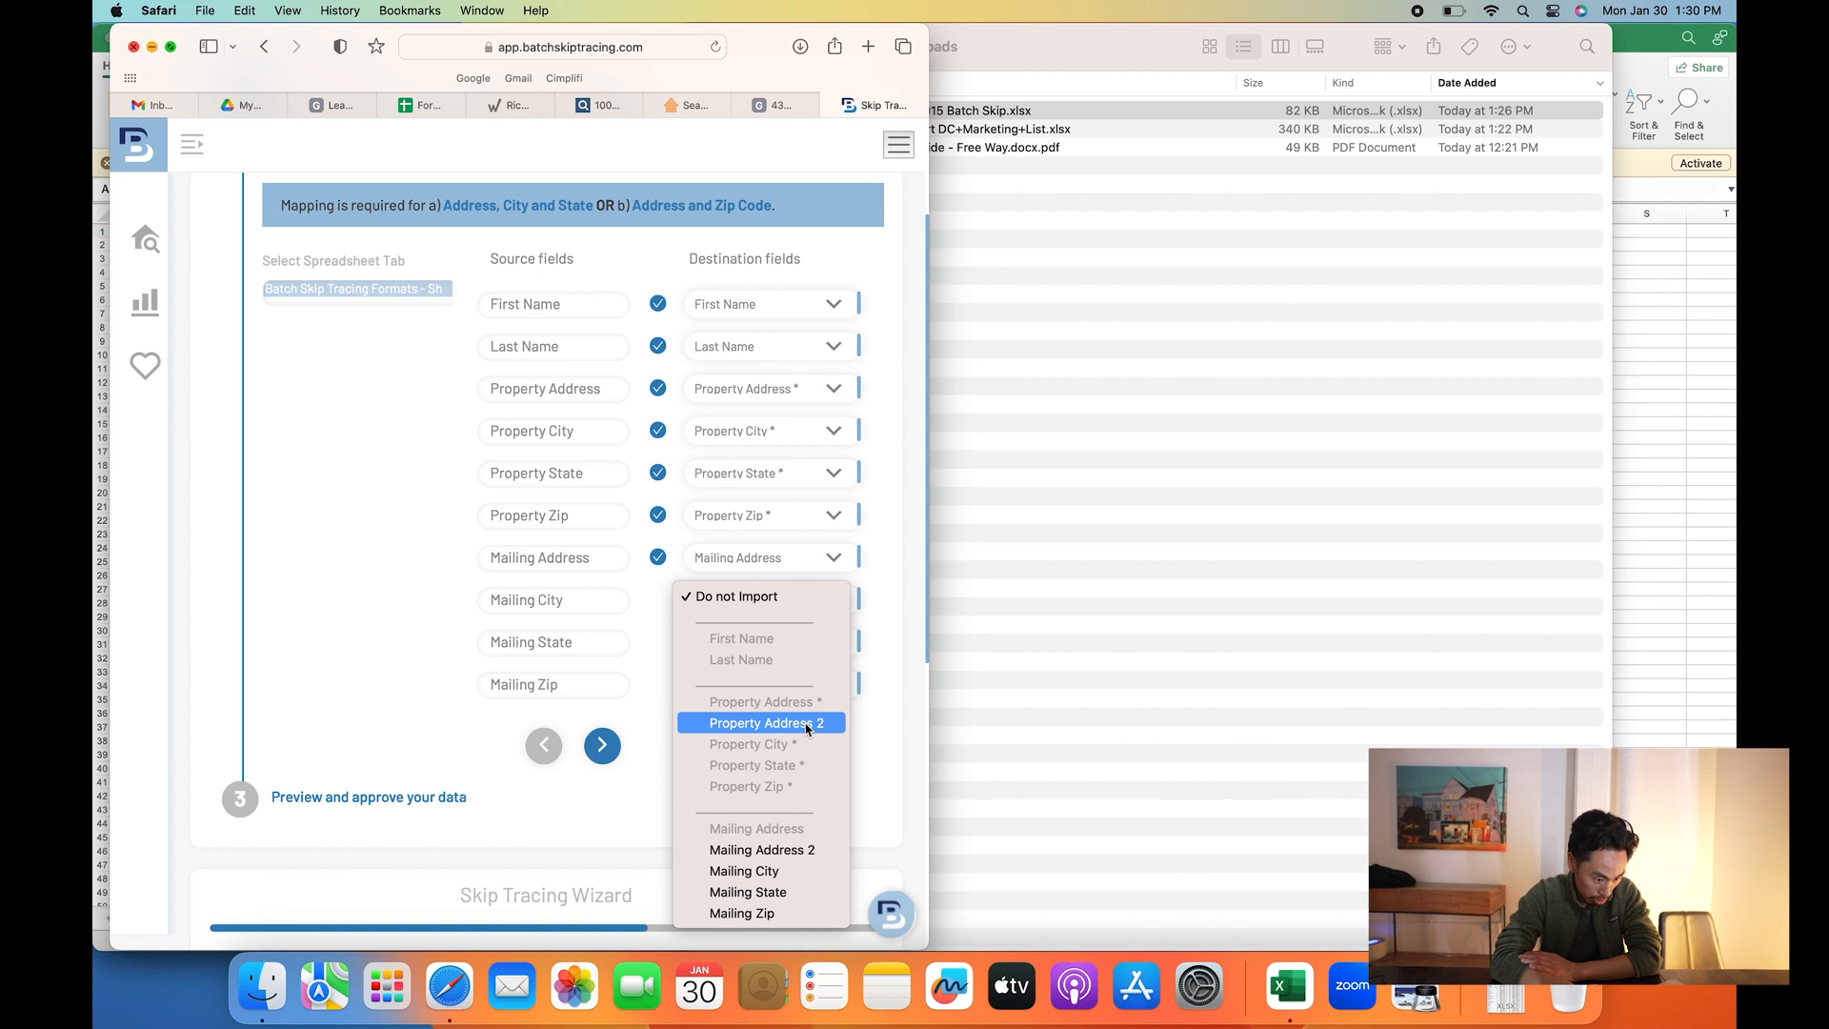
click(793, 848)
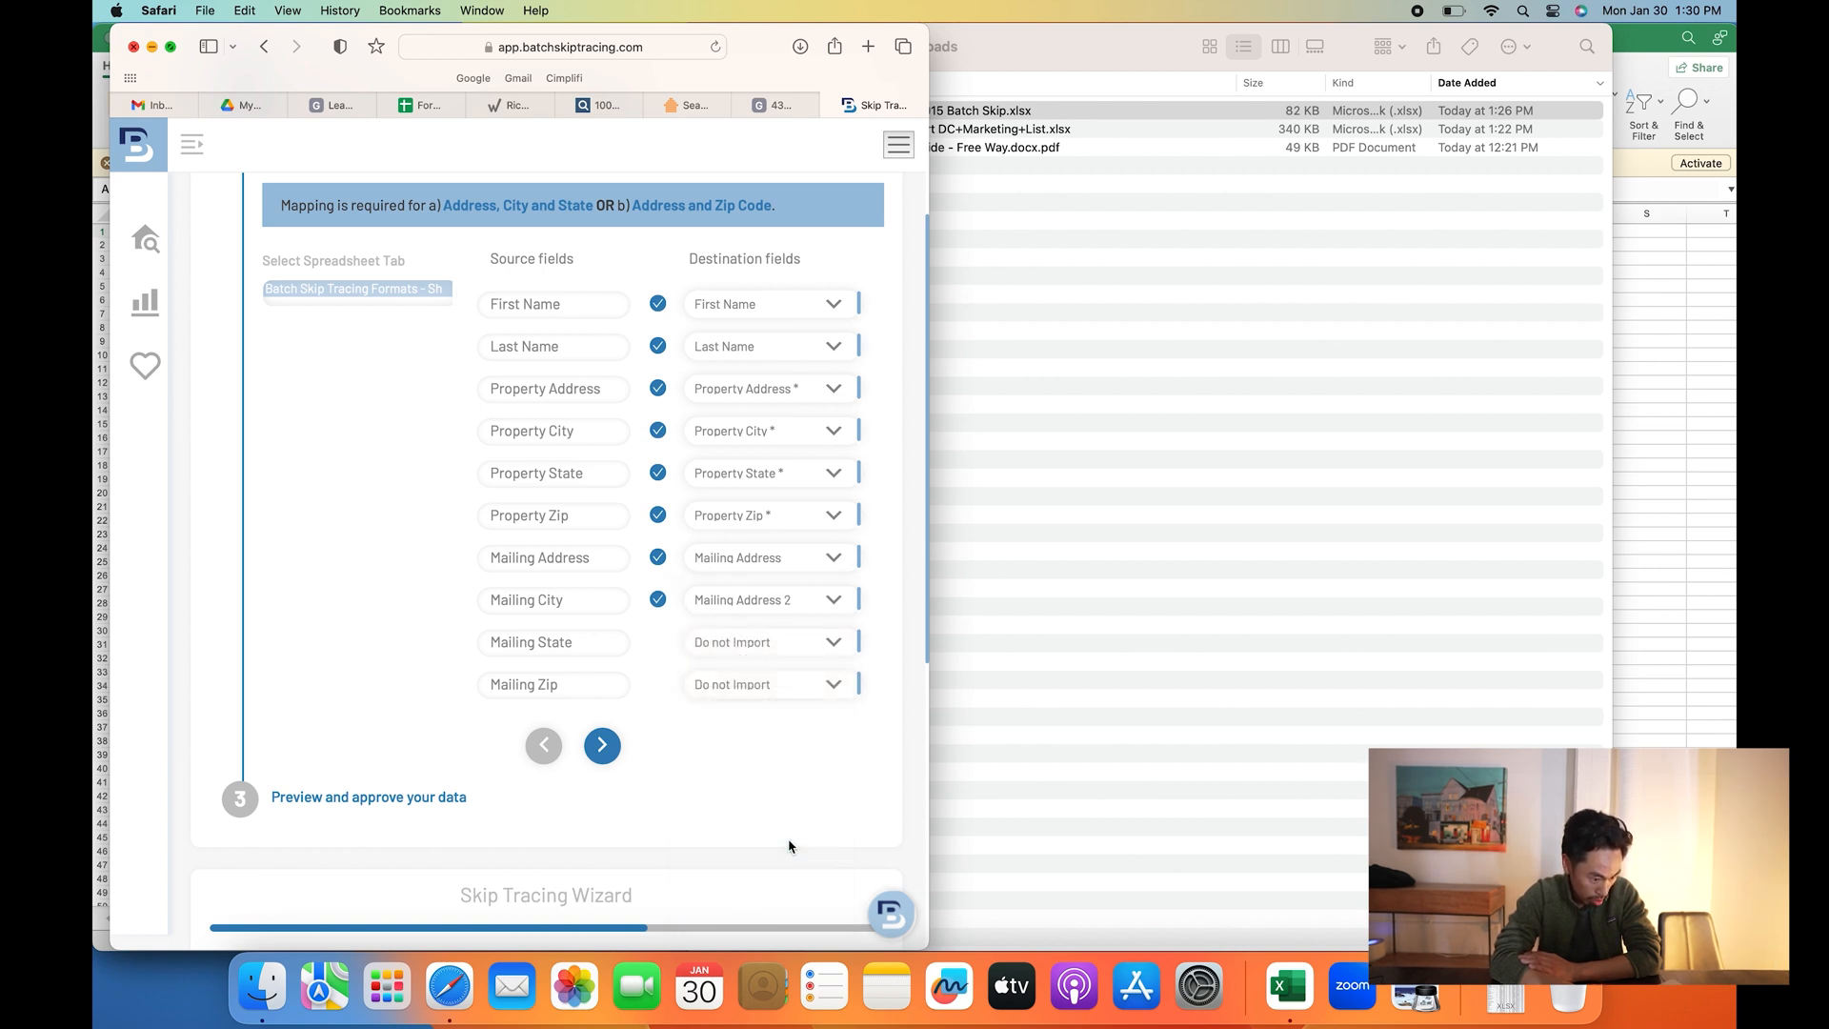
click(832, 600)
click(806, 627)
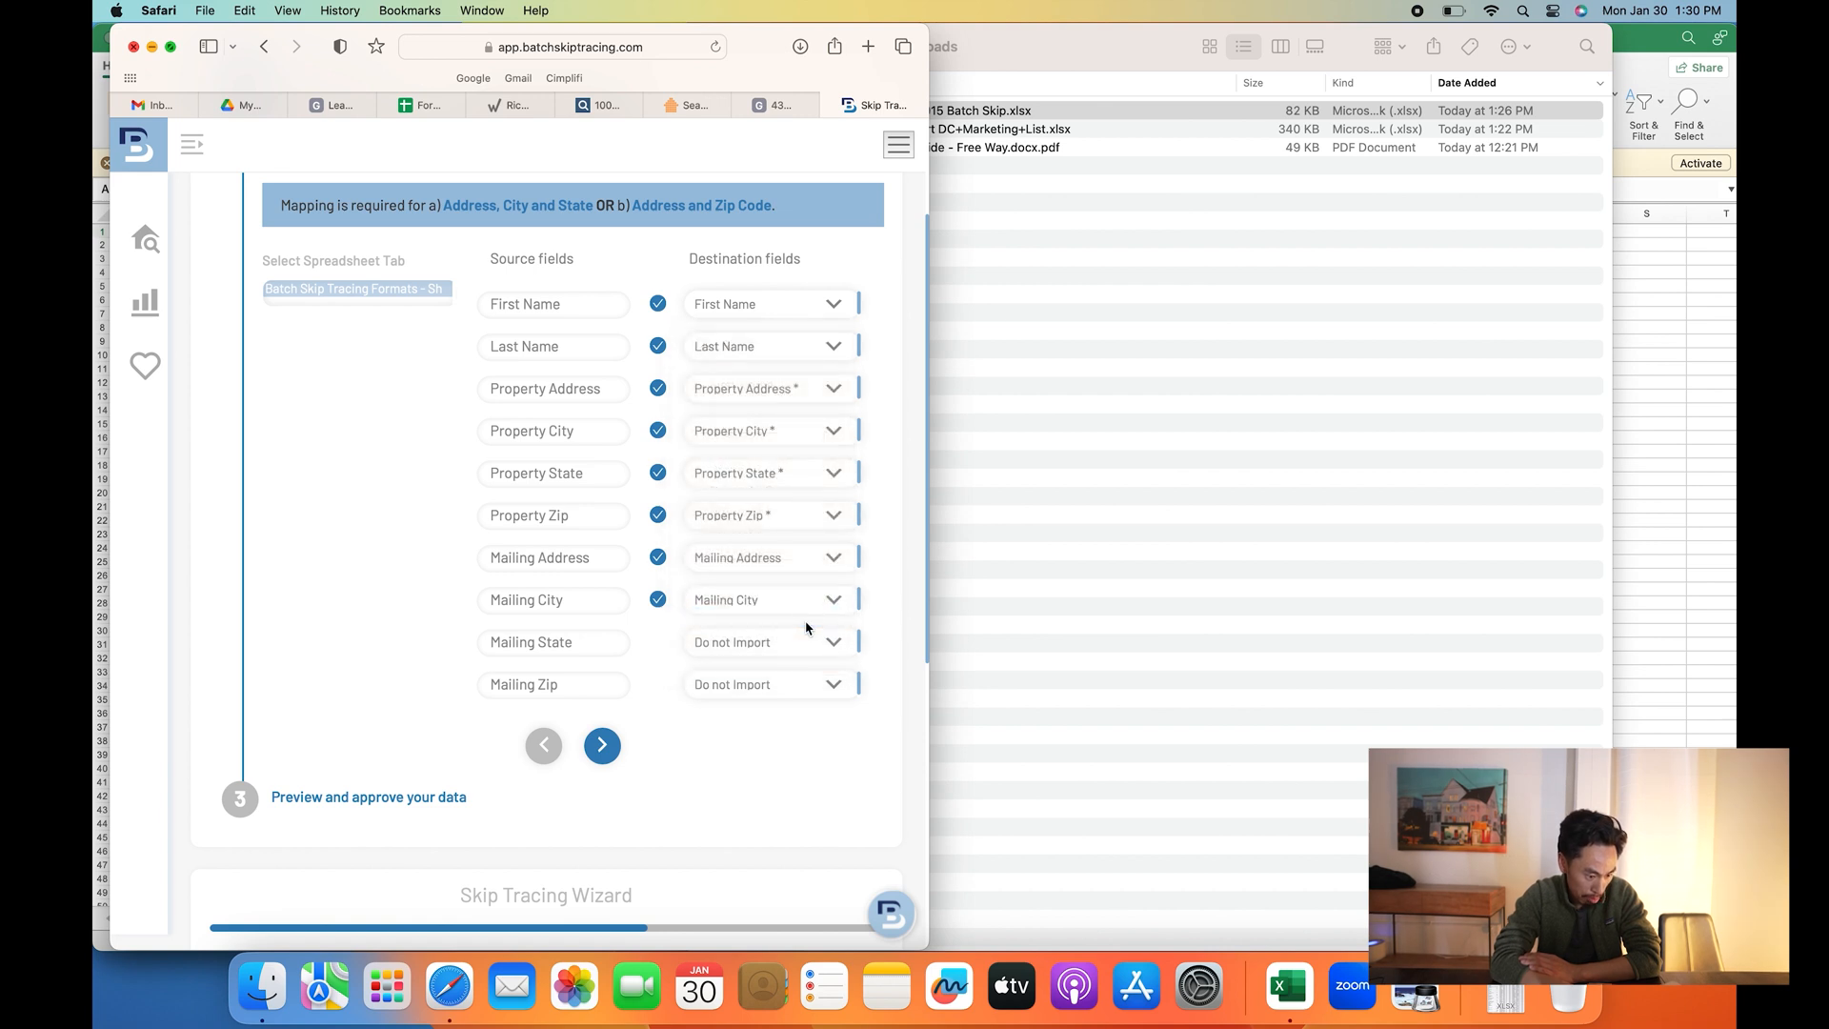
click(836, 642)
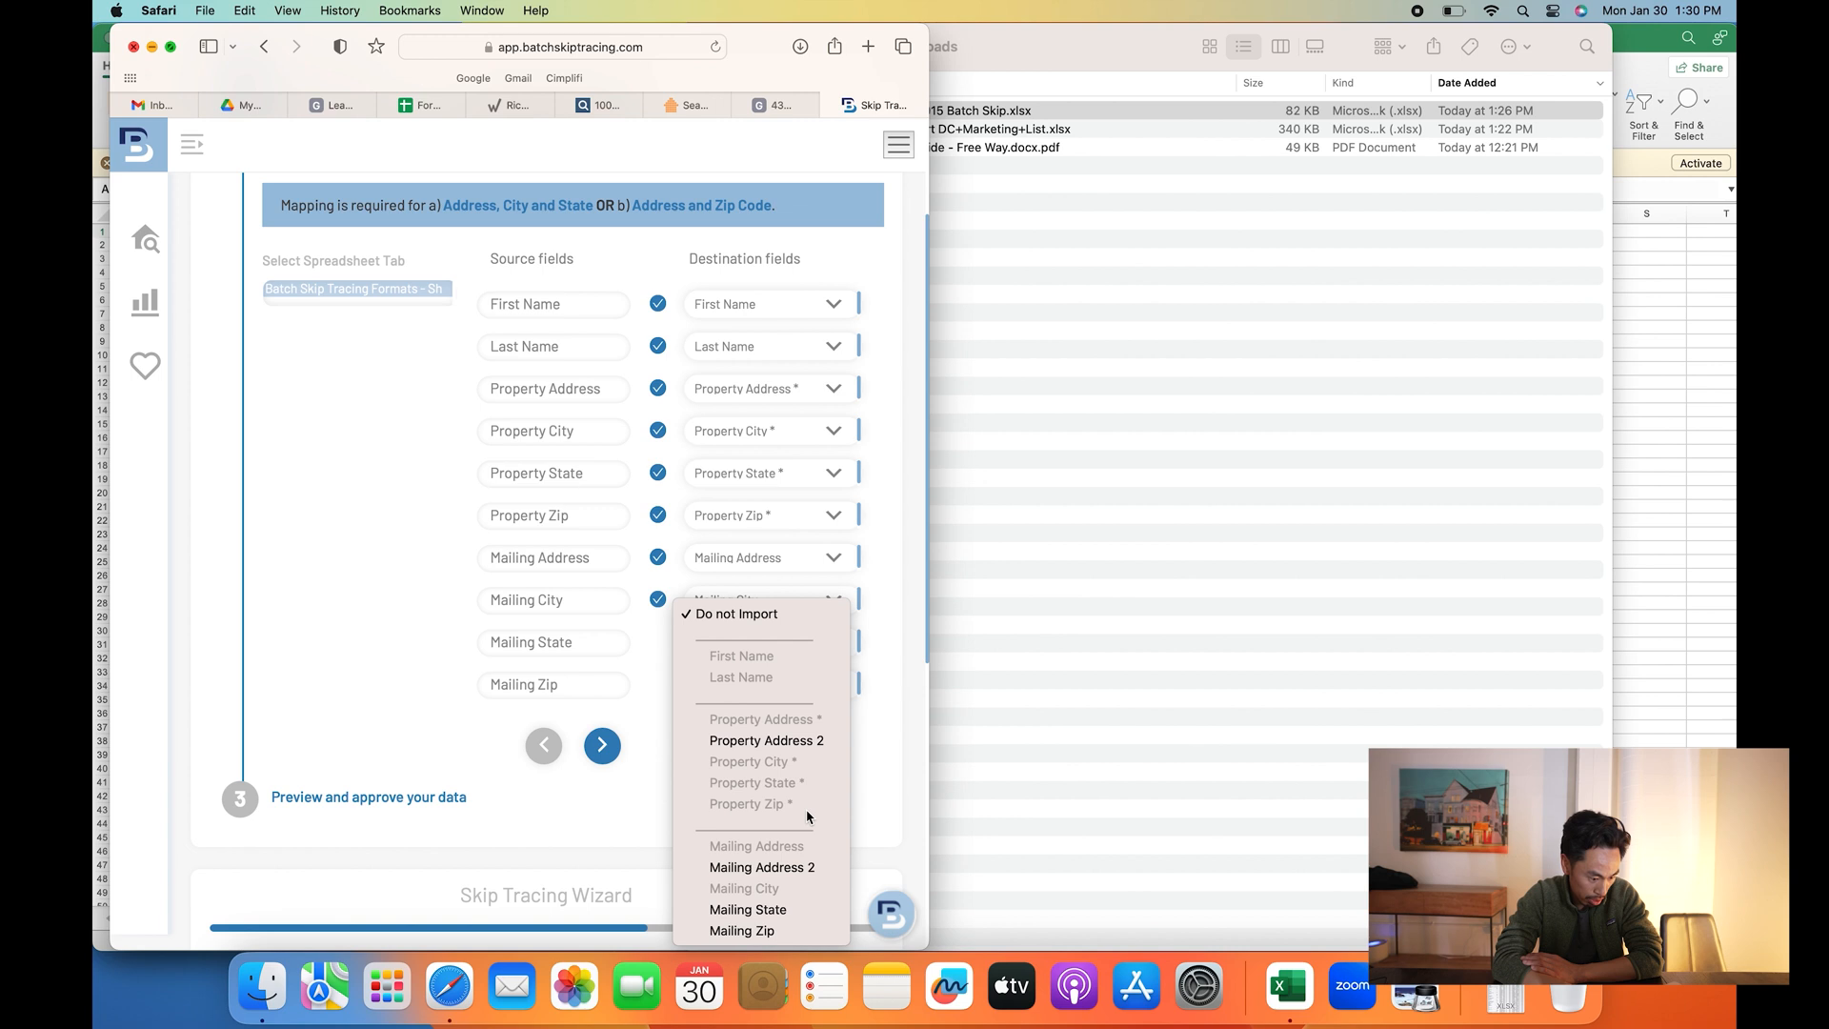
click(772, 912)
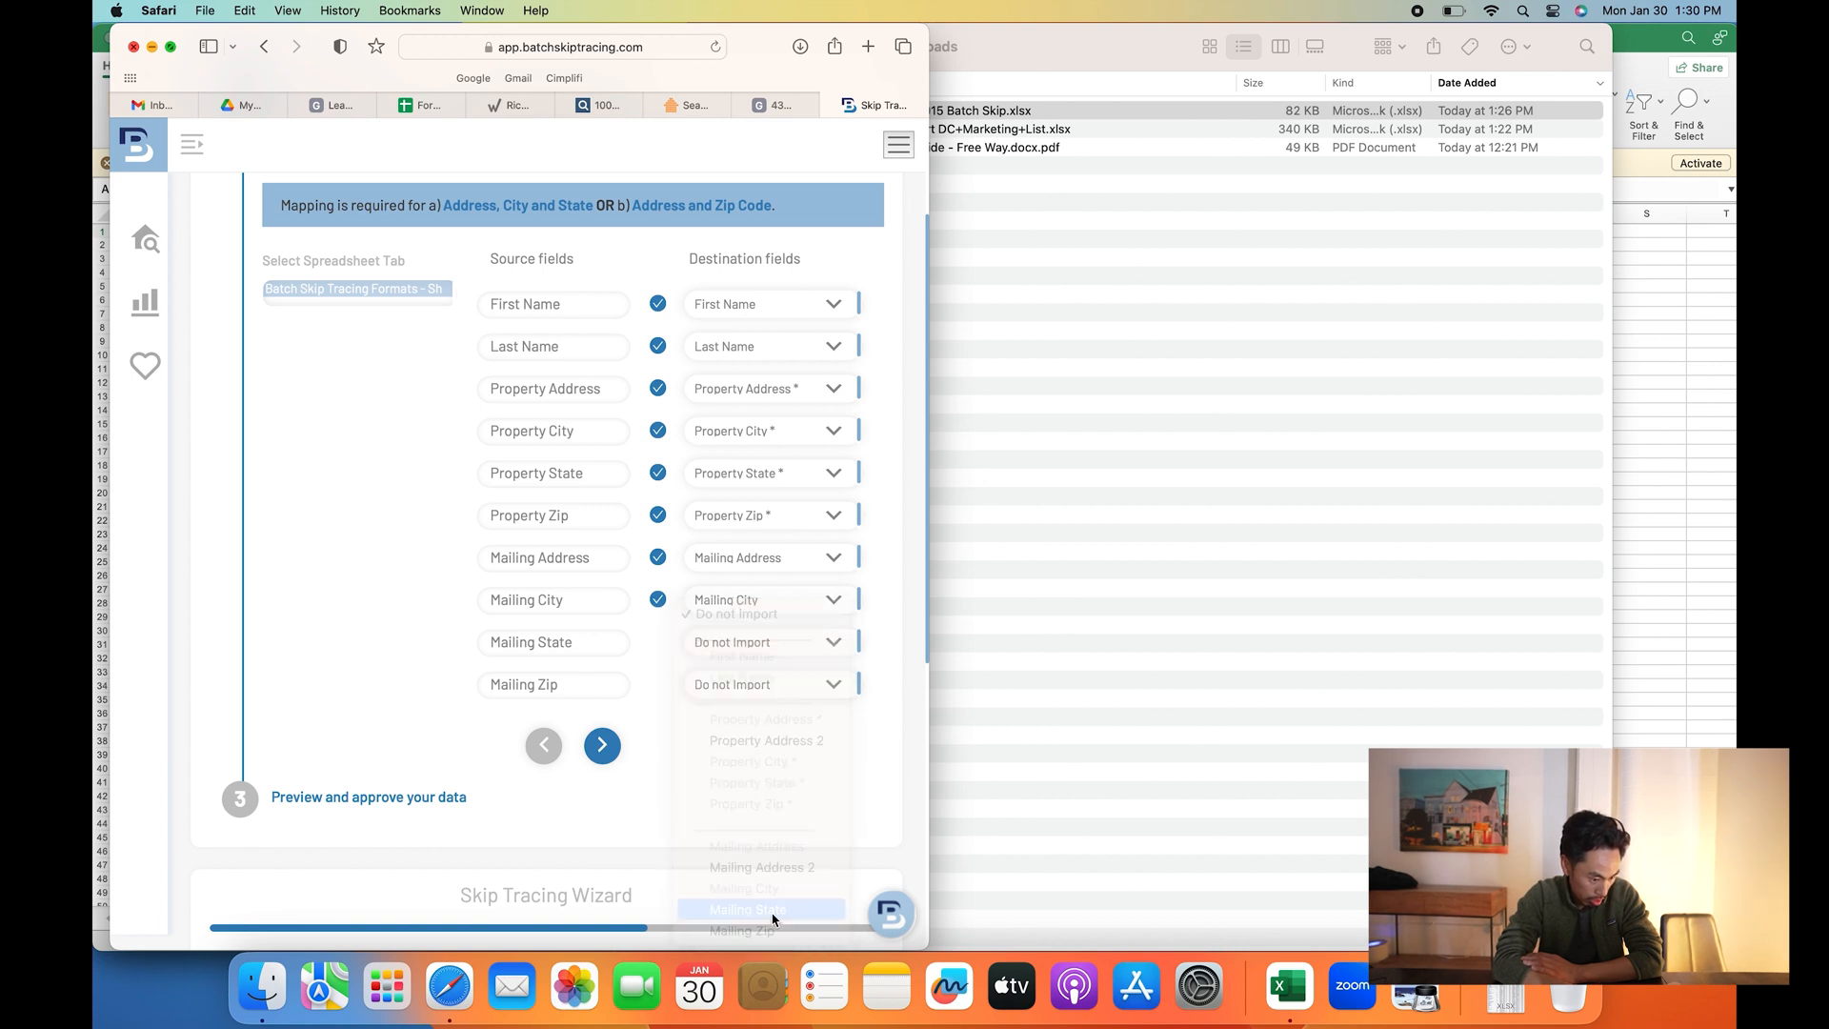
click(836, 684)
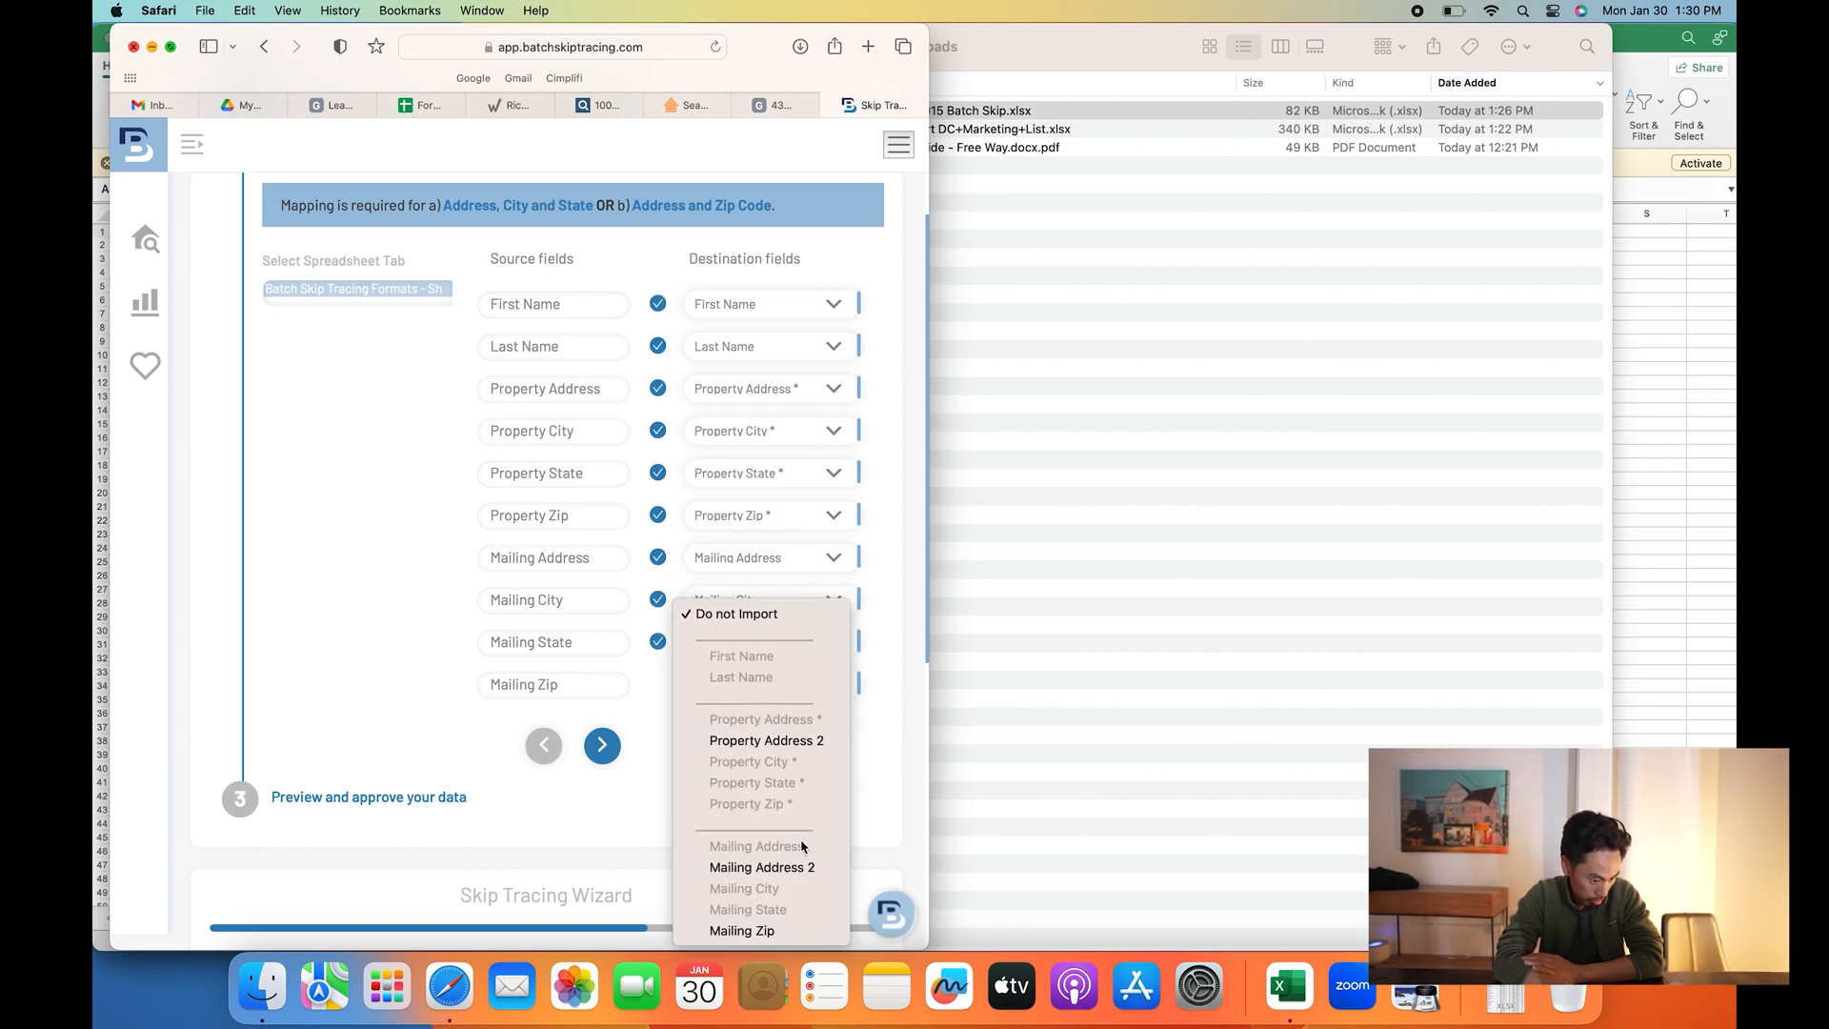
click(760, 929)
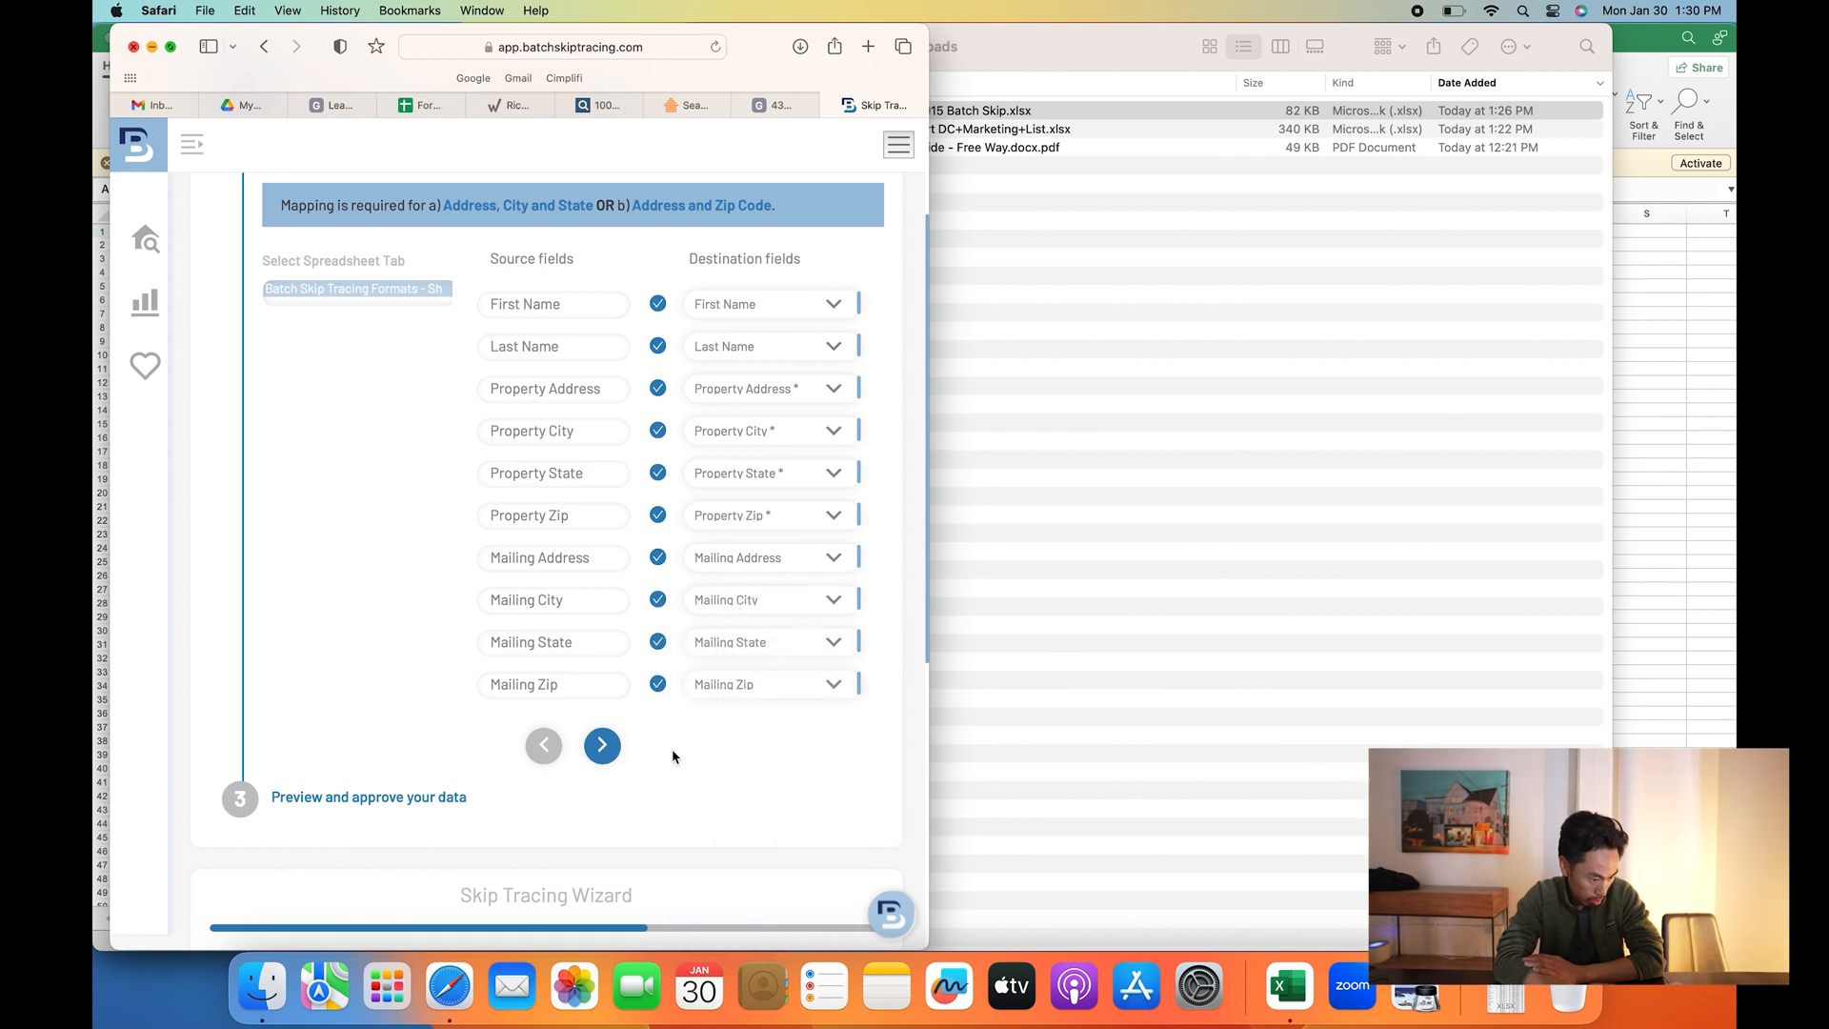
- Go to the preview-and-approve step and view the mapped Daly City records full screen
click(602, 745)
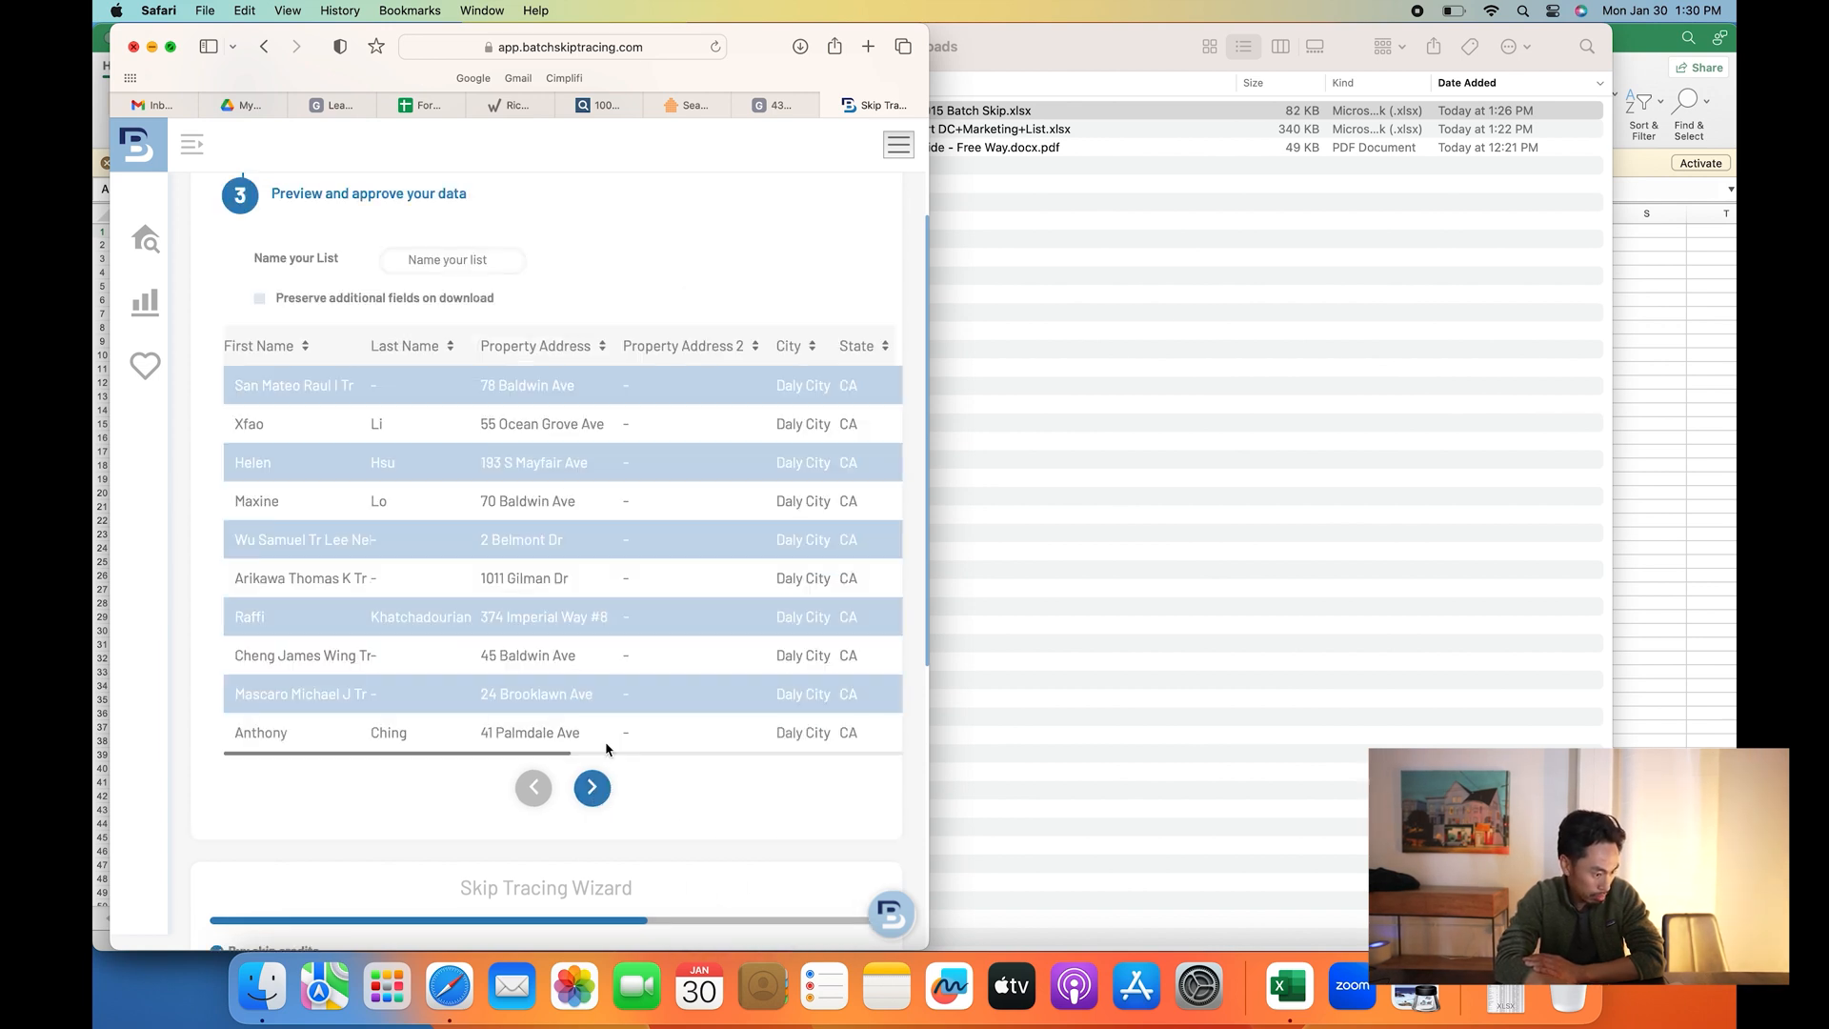
scroll(695, 682, right, 3)
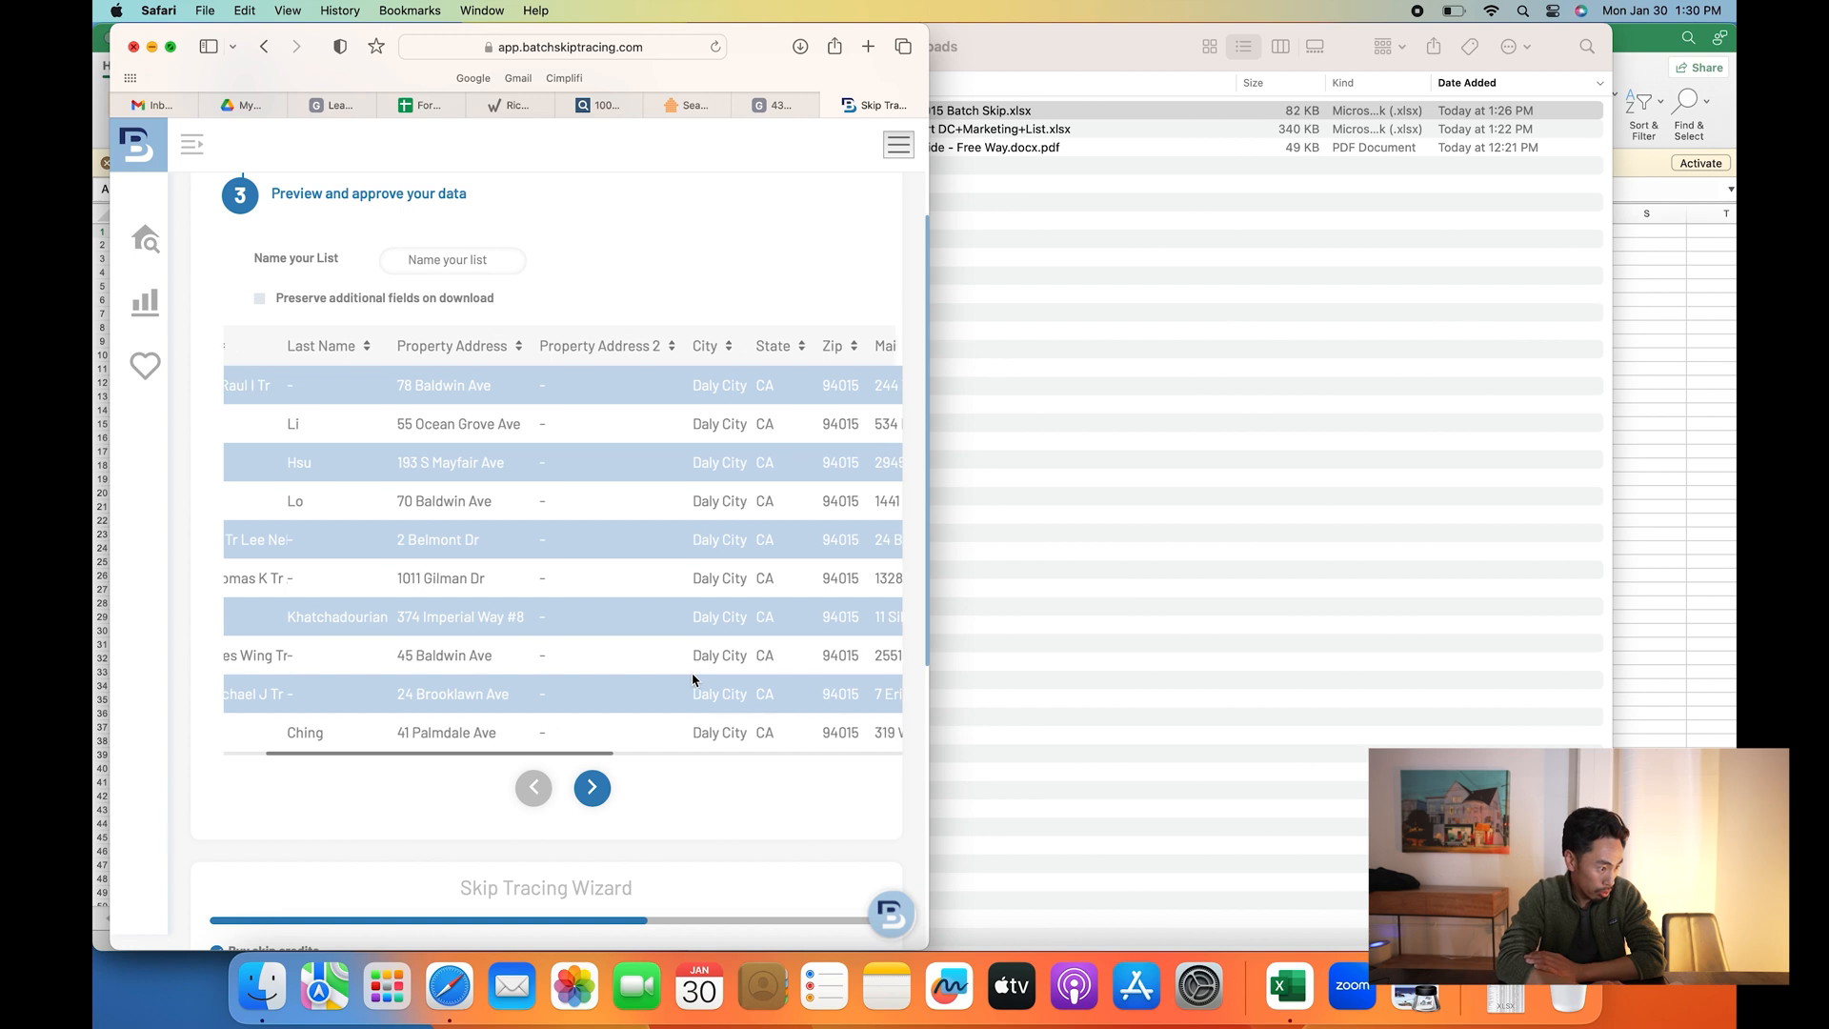
click(170, 47)
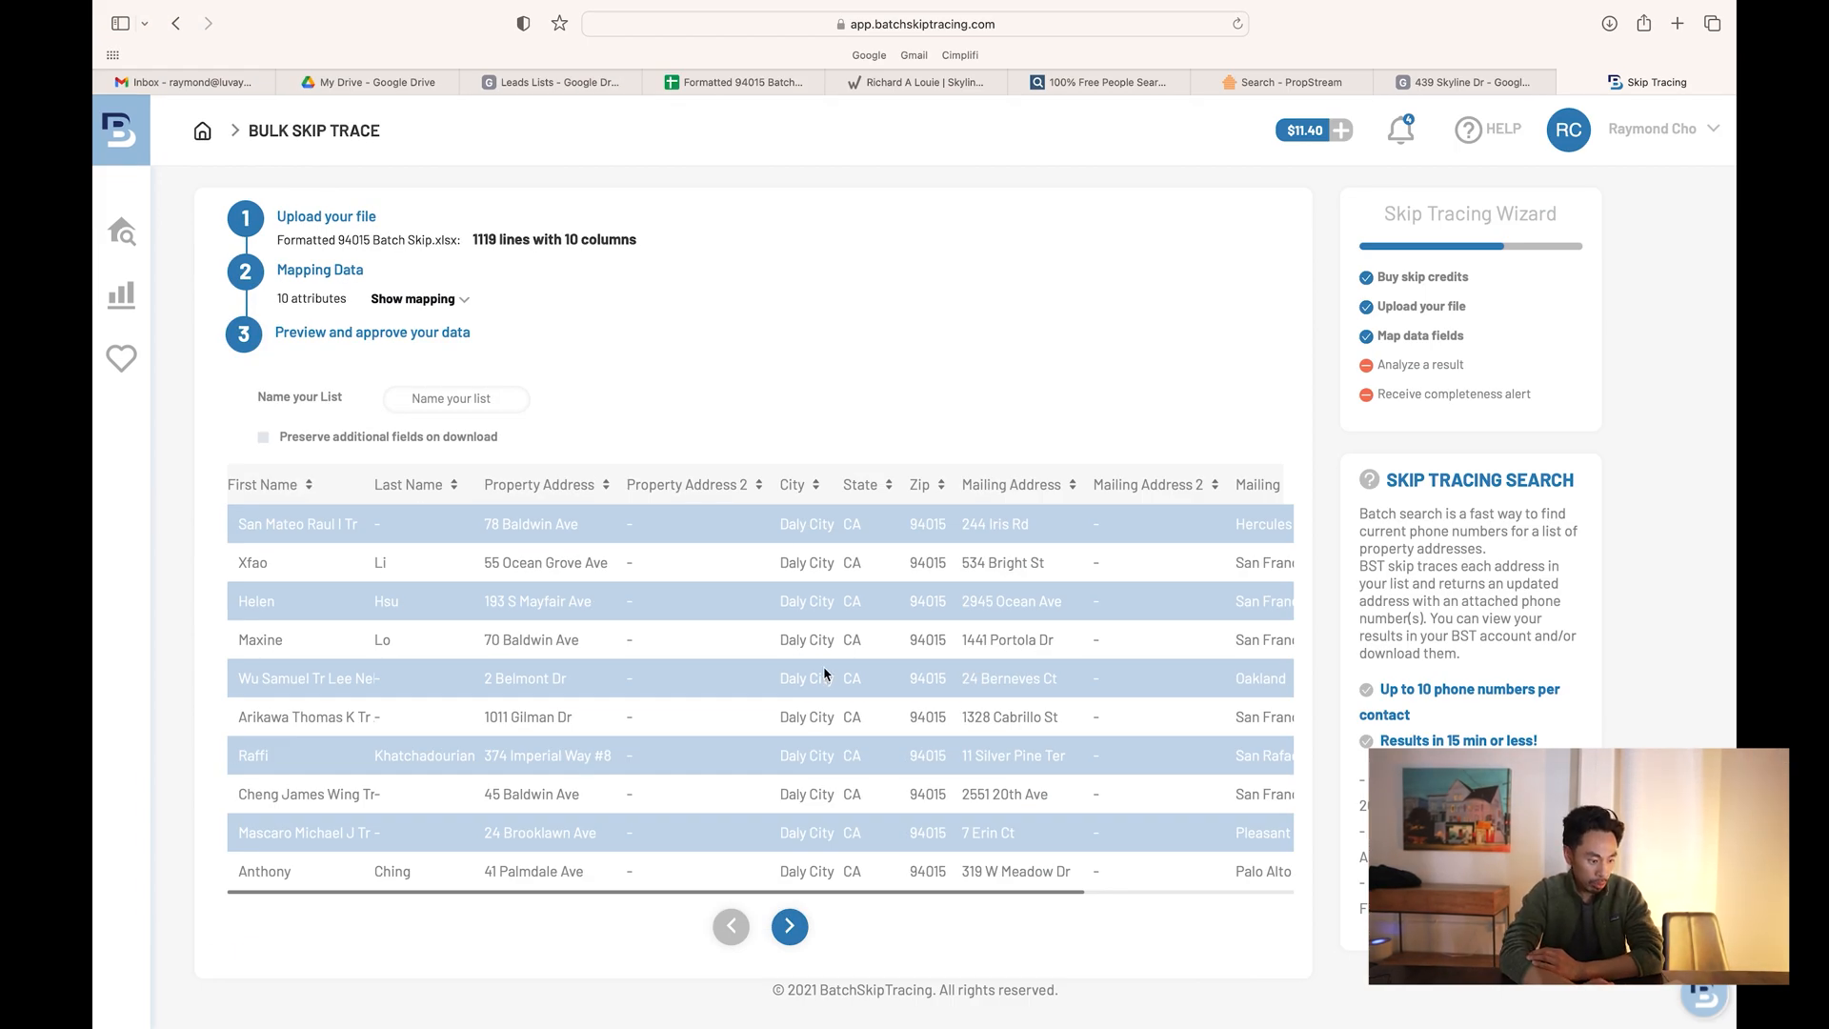
scroll(824, 674, right, 5)
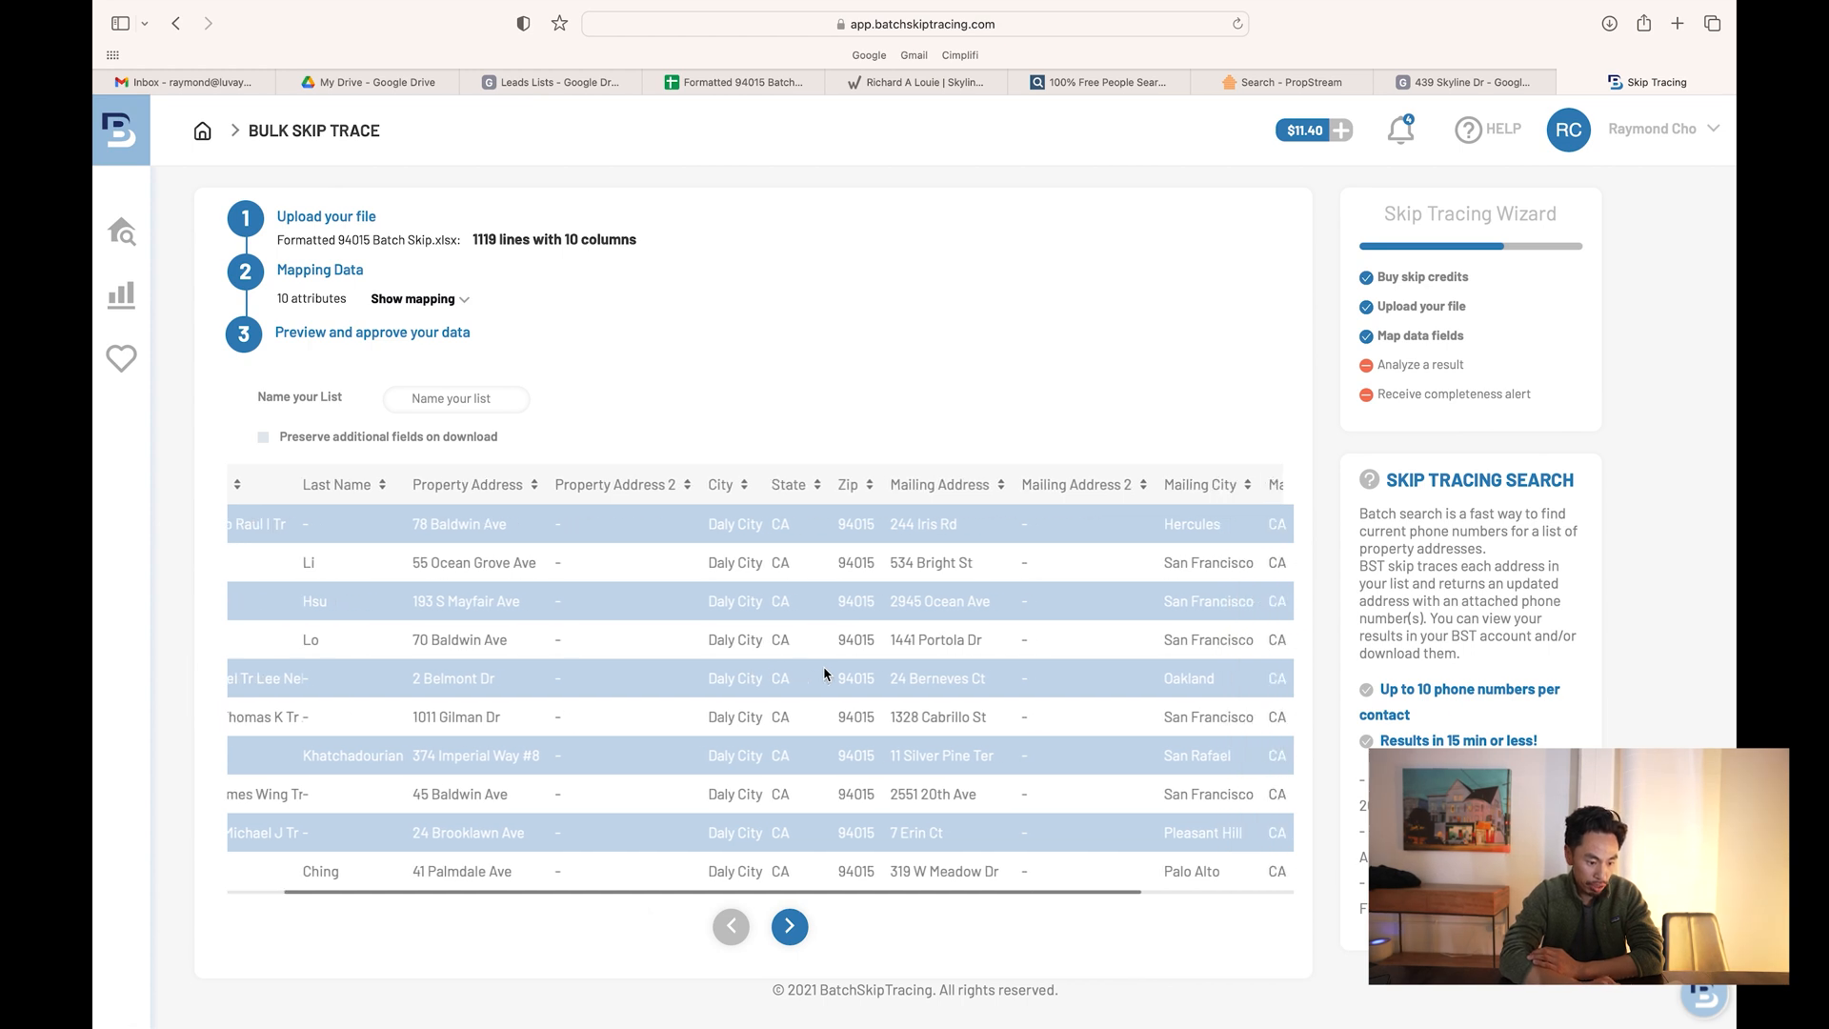
scroll(824, 674, left, 2)
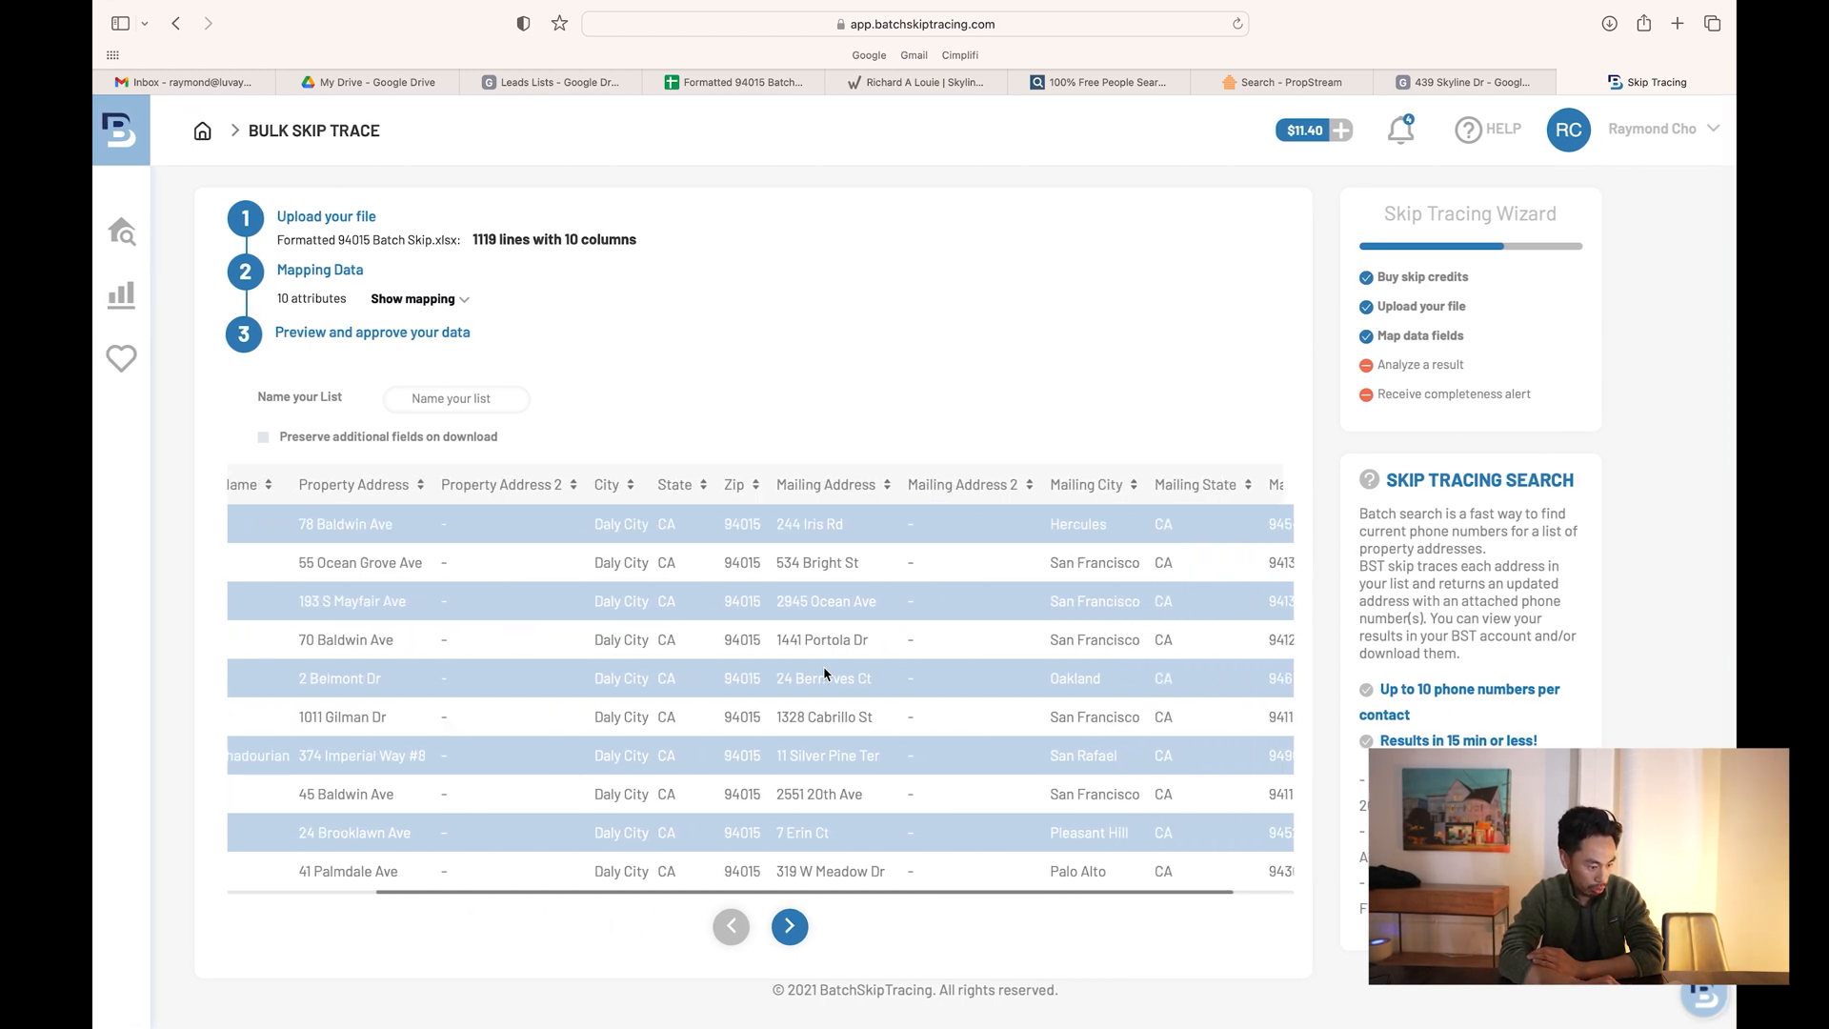
scroll(824, 673, left, 4)
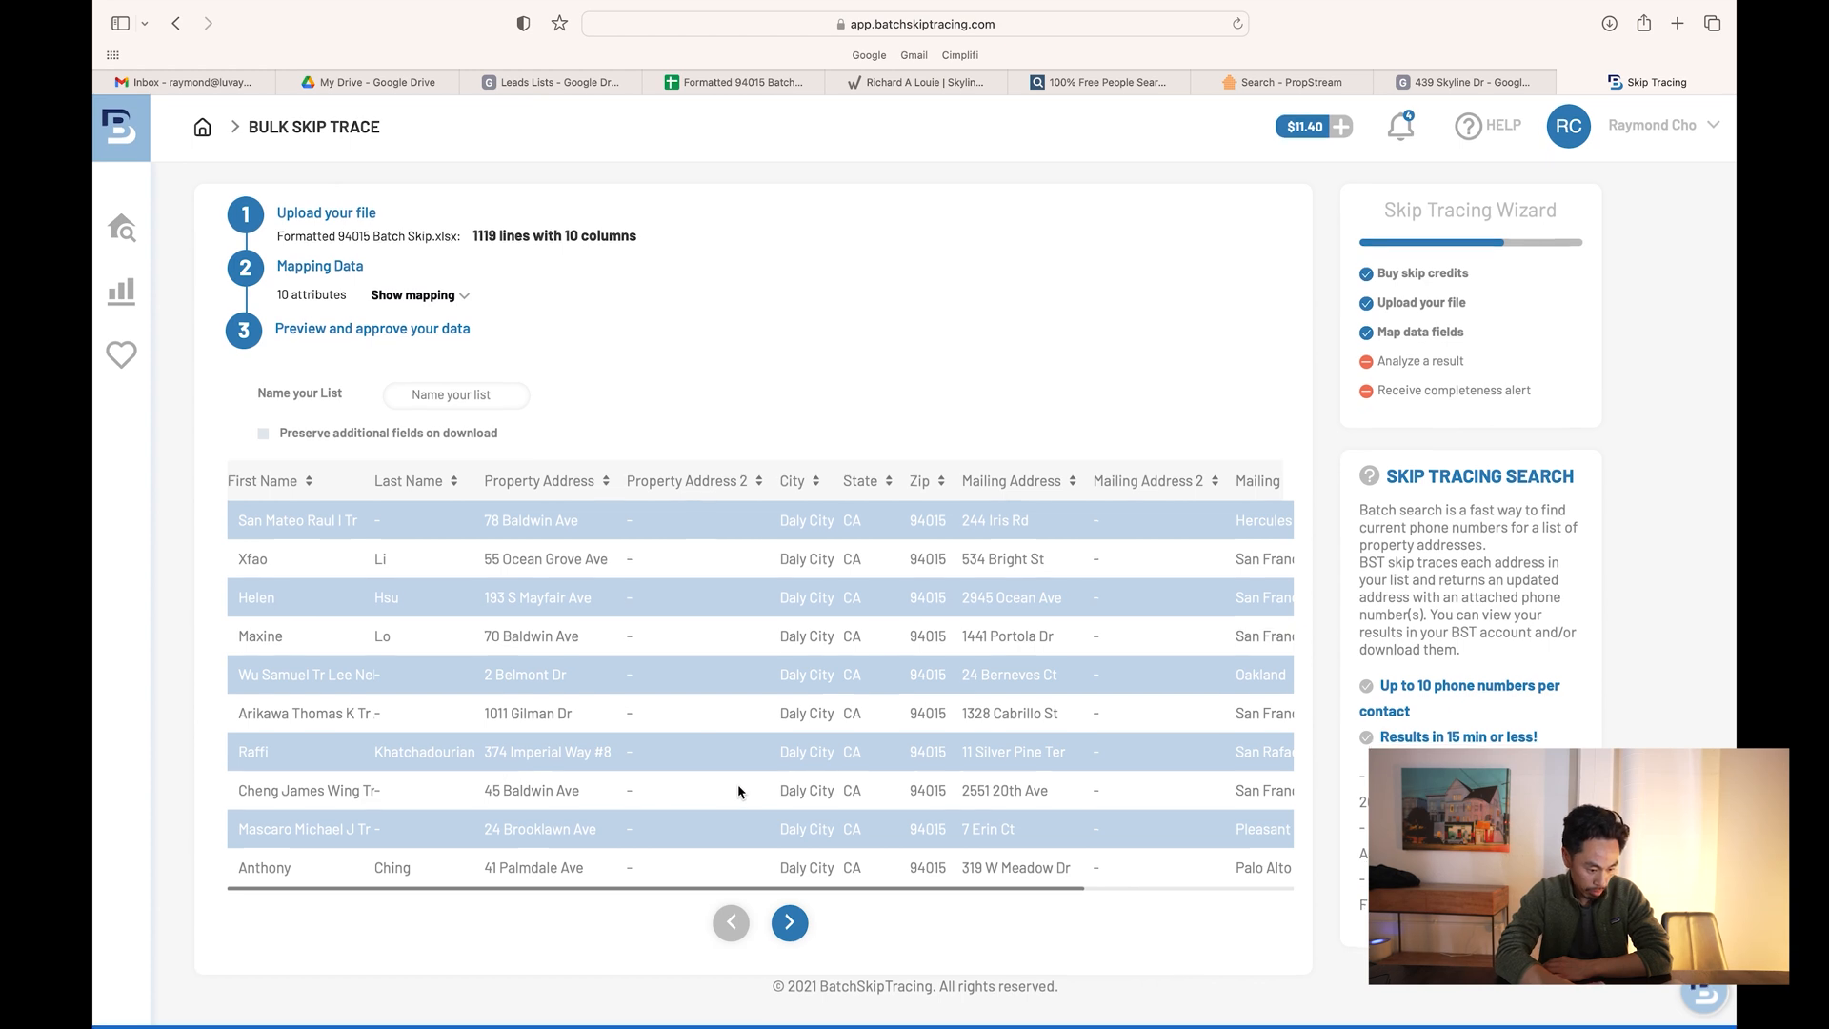
- Name the list 'DC Marketing List' and continue to the cost and payment step
click(790, 927)
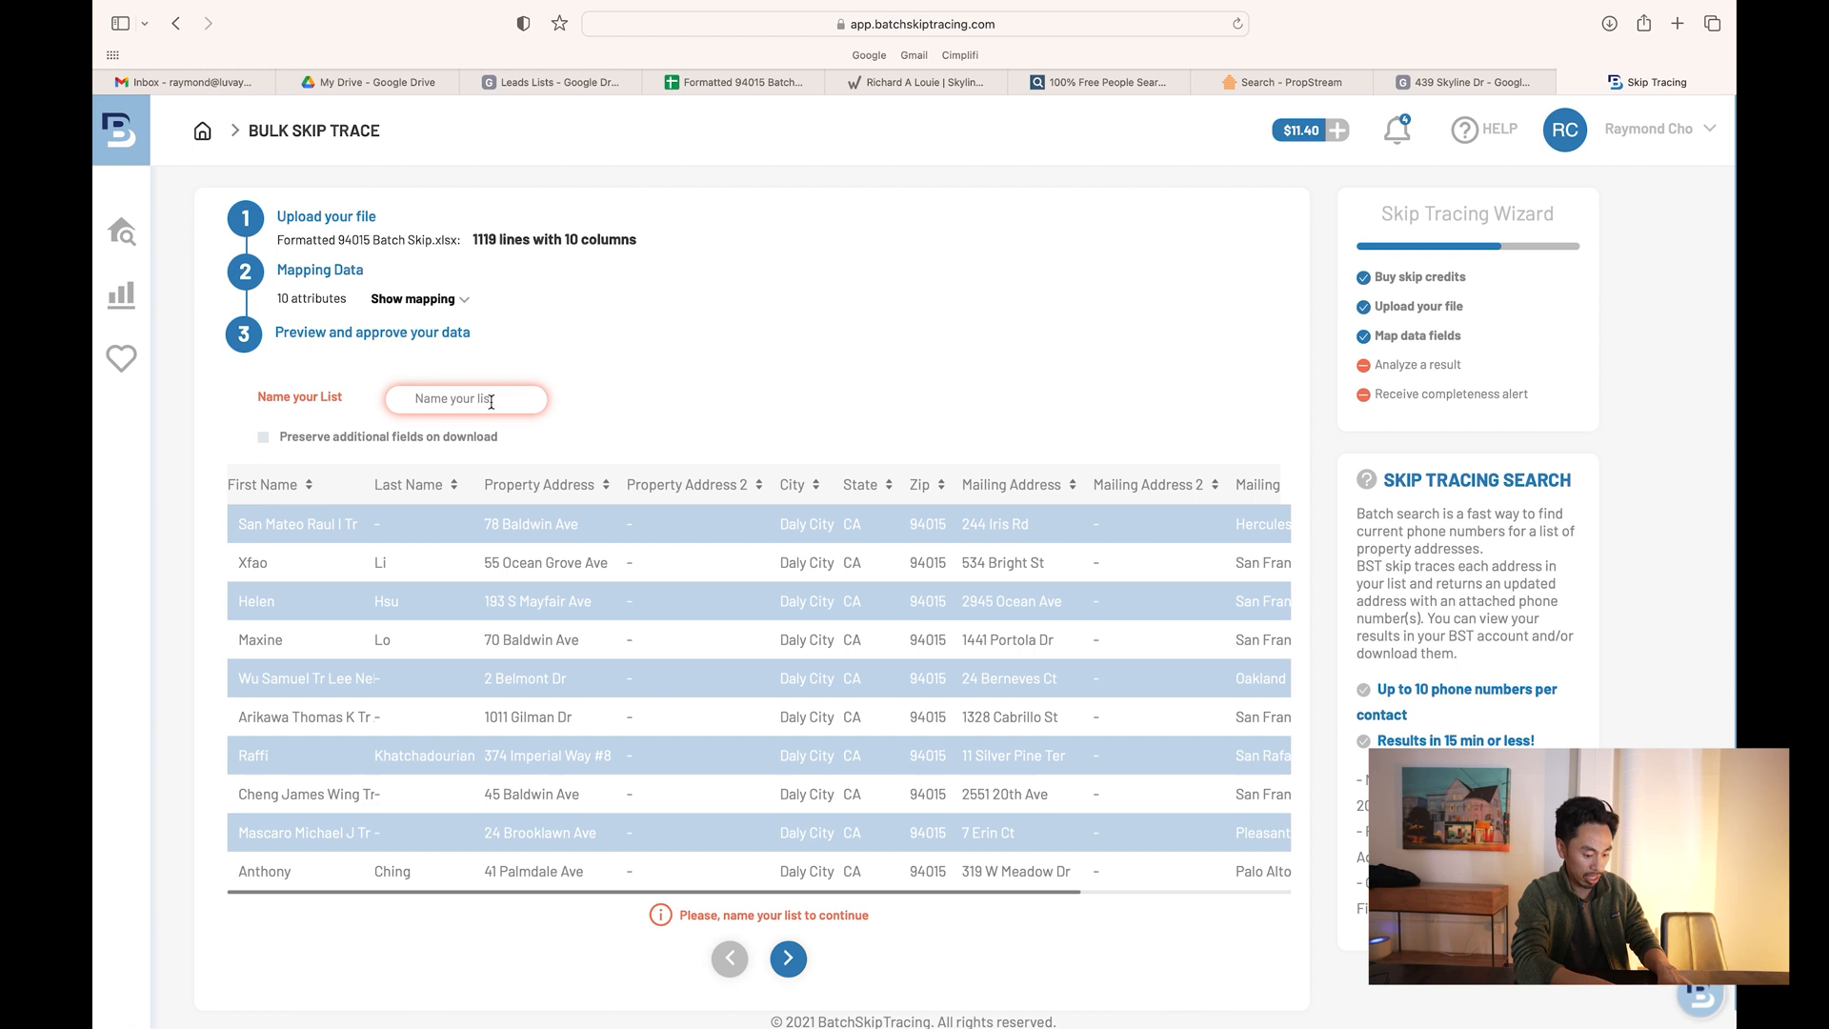
text(DC)
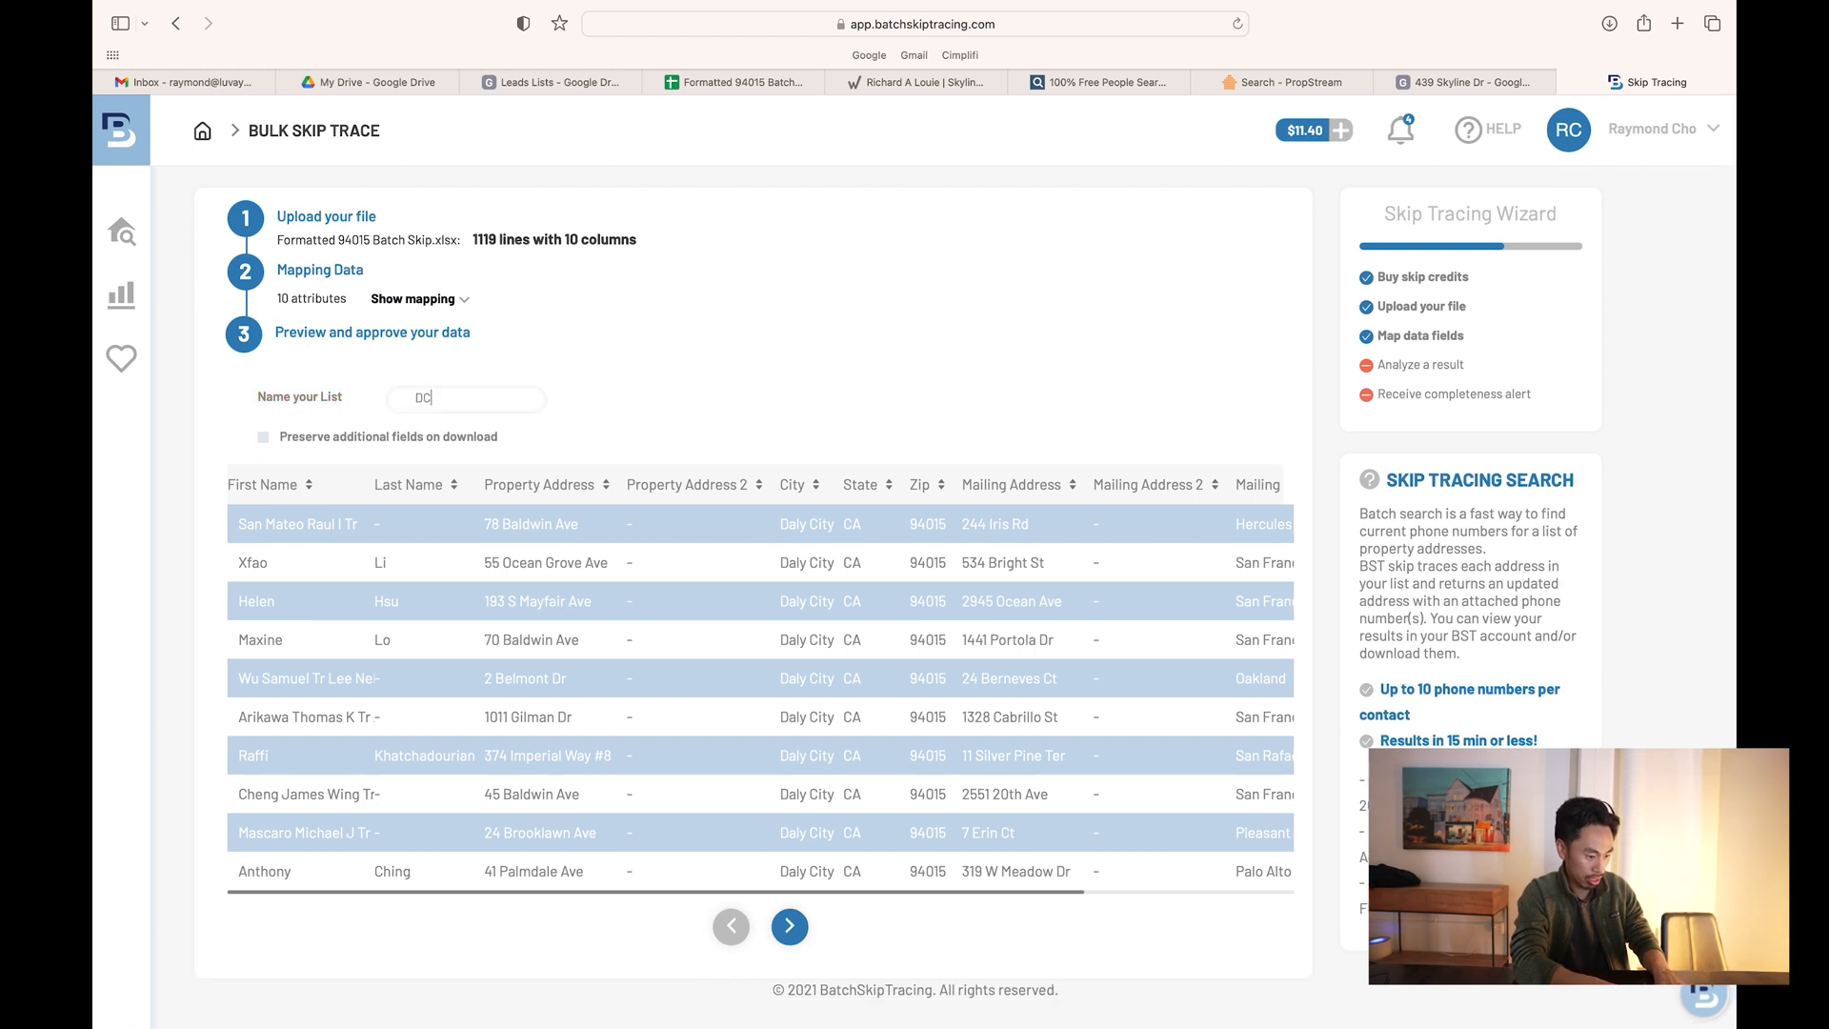
text( Marketing List)
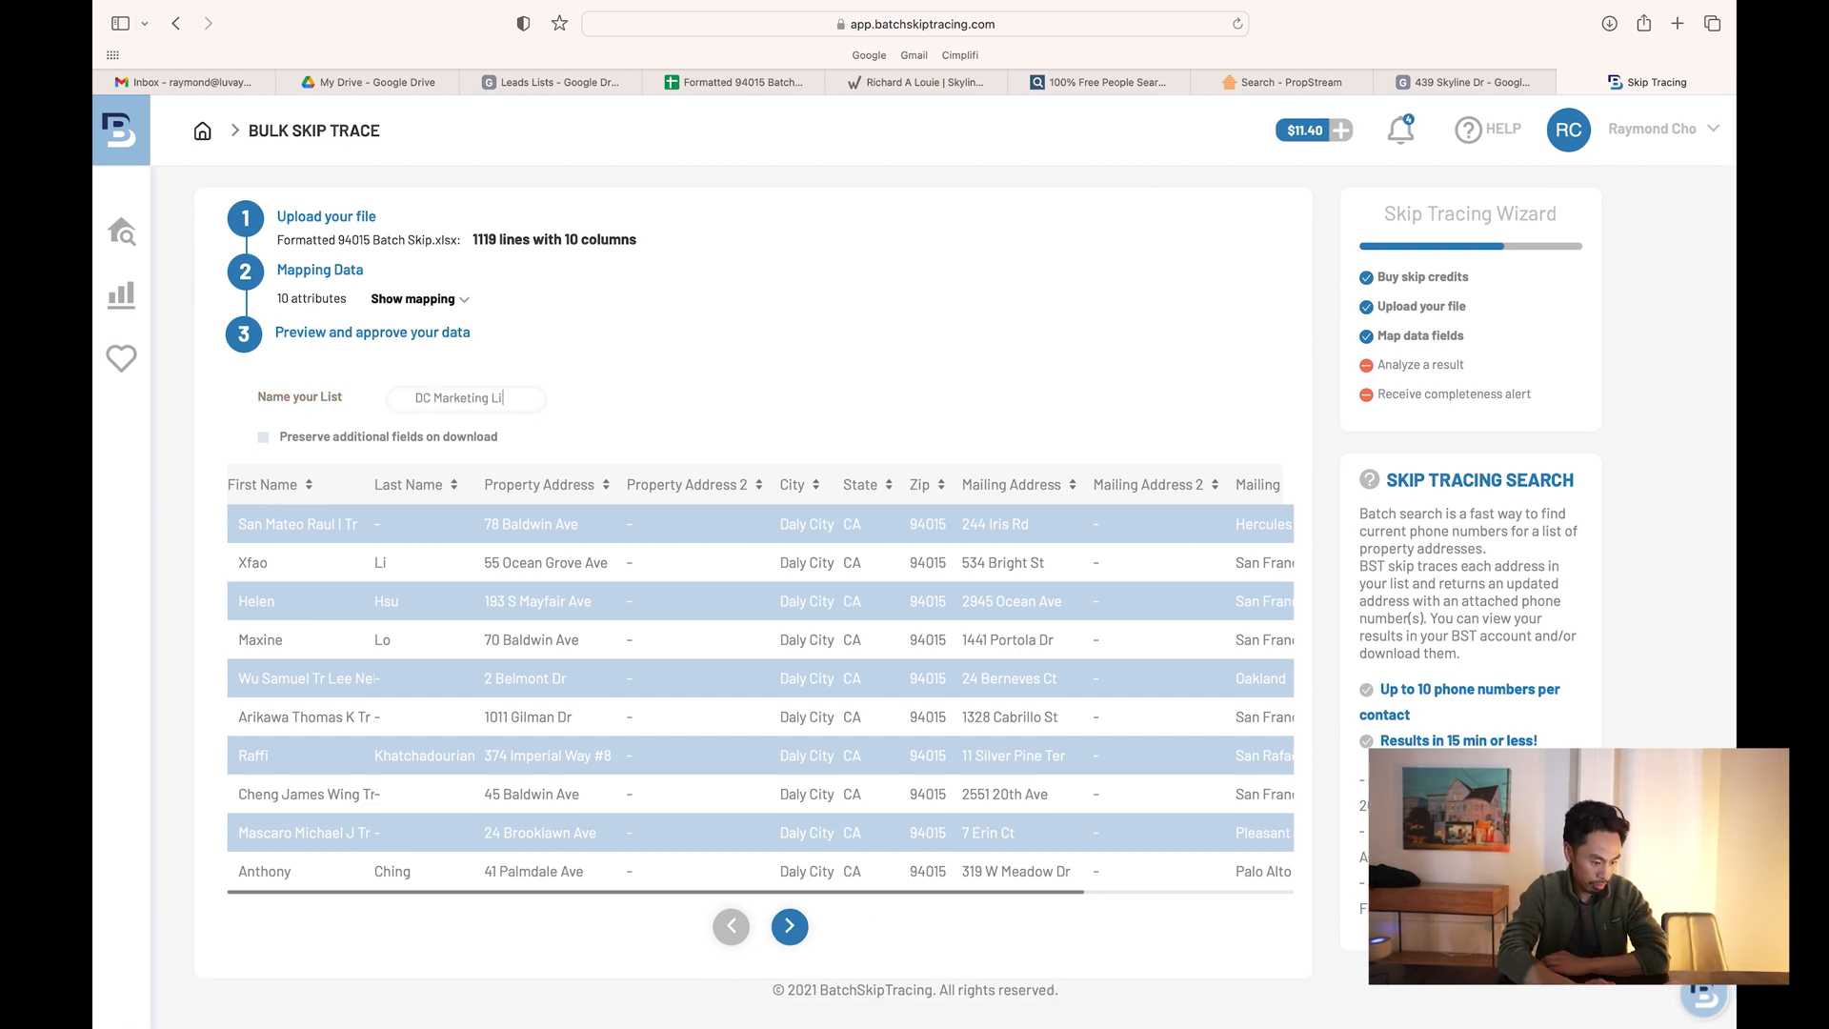
click(789, 926)
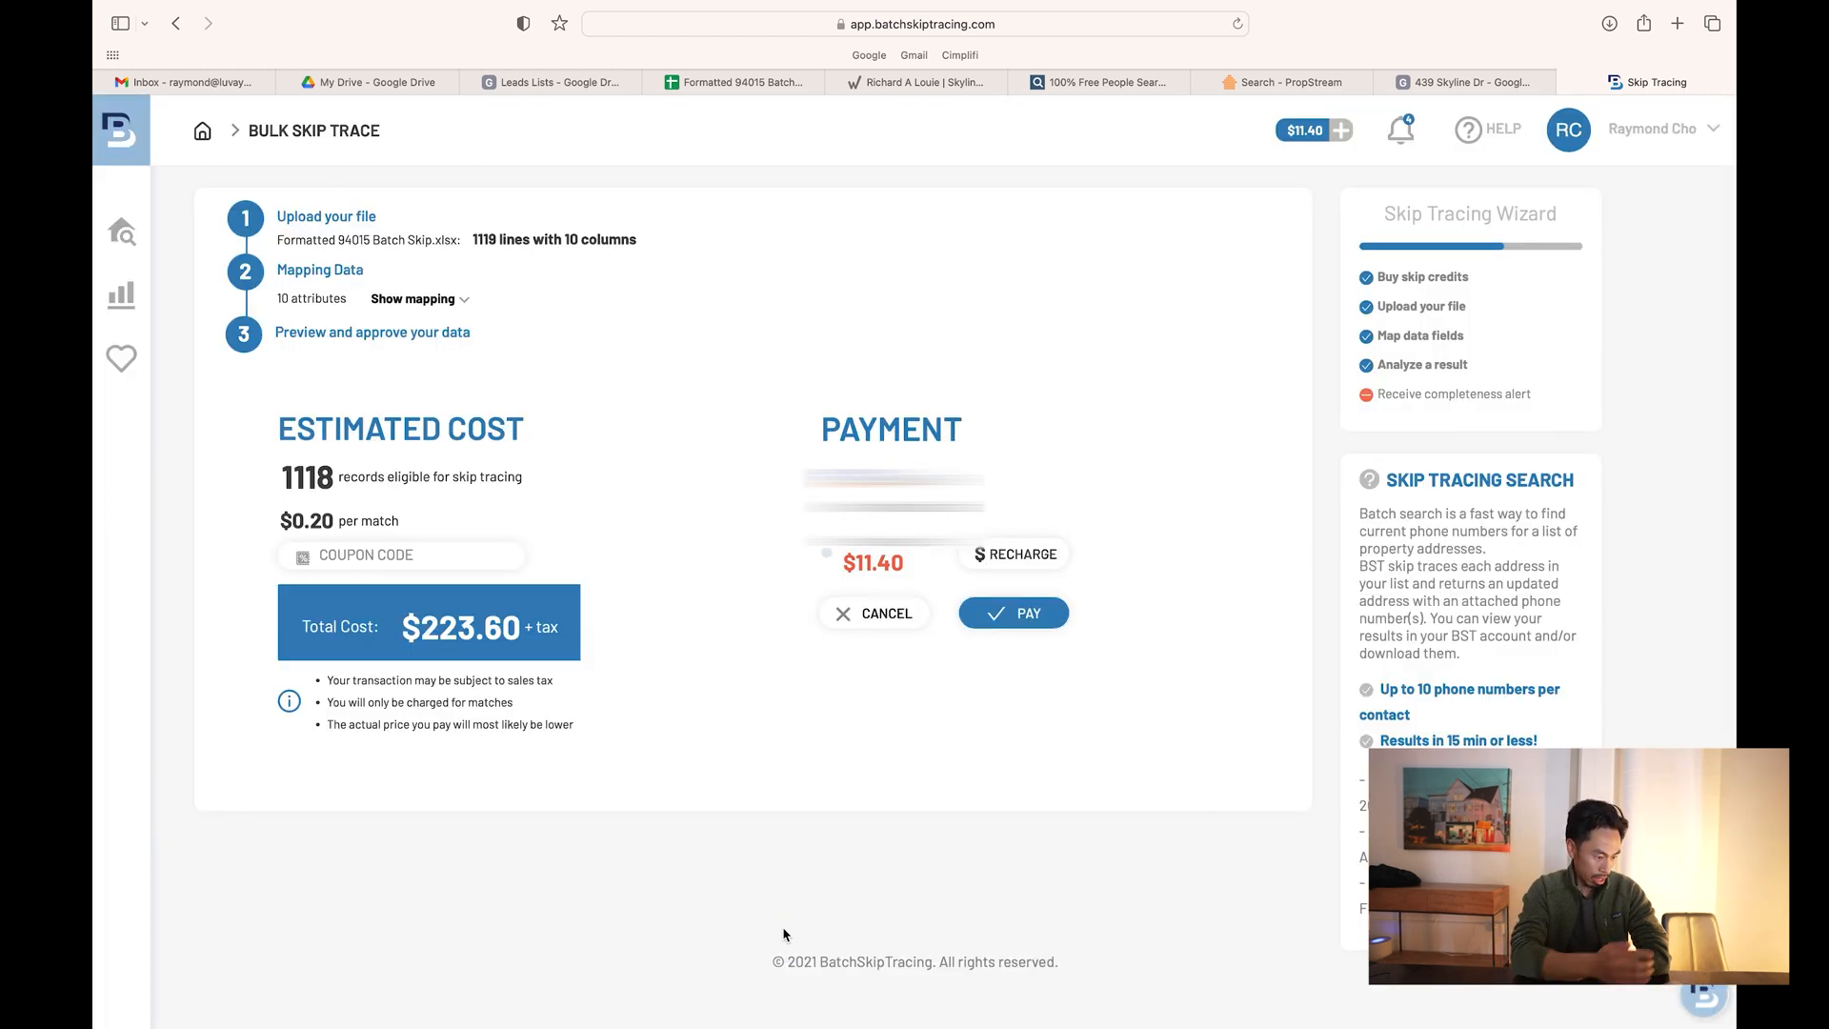